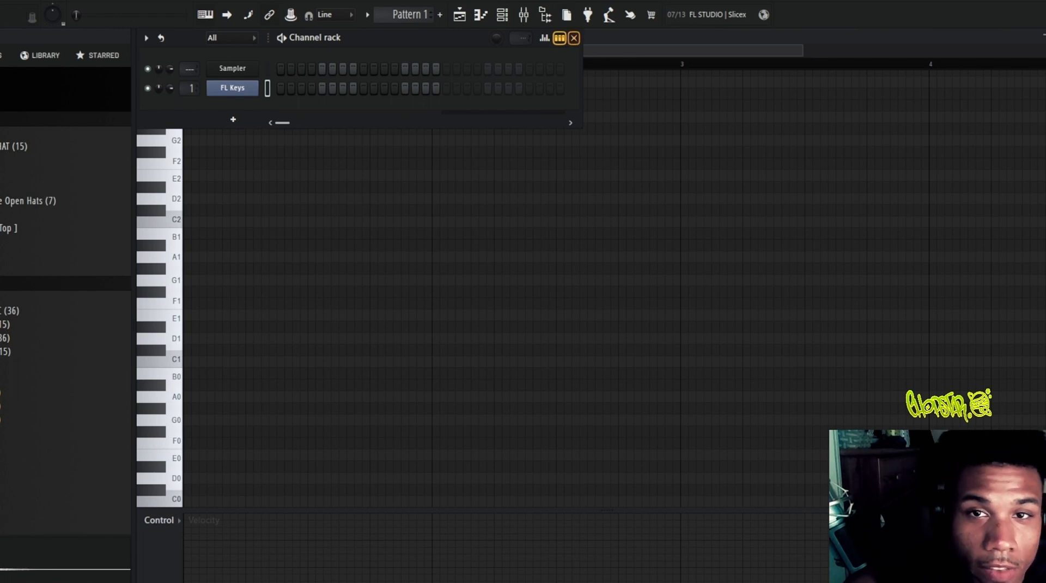
- Clone the FL Keys channel in the channel rack
left_click(574, 38)
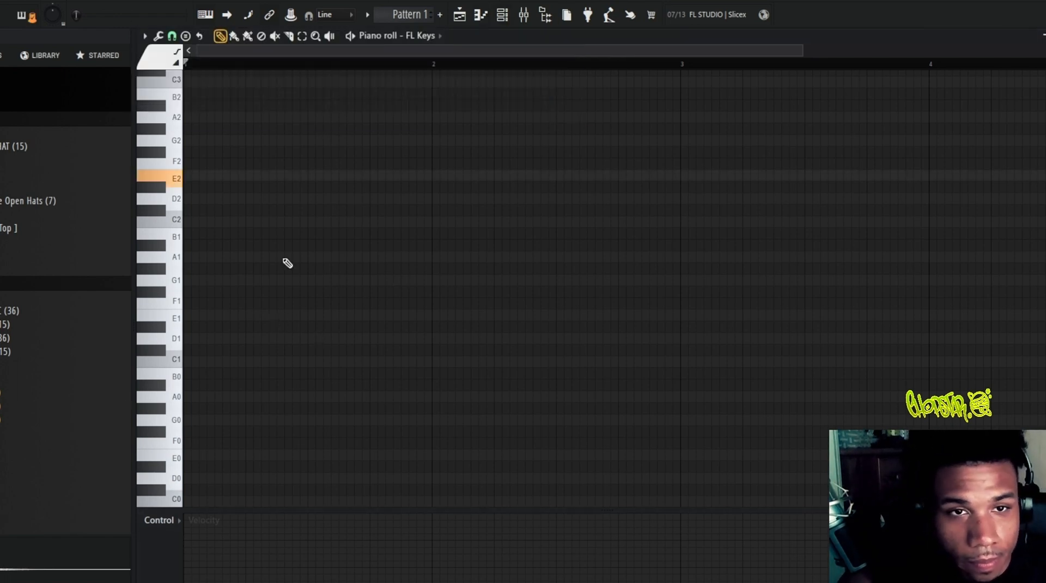
scroll(257, 229, "up", 5)
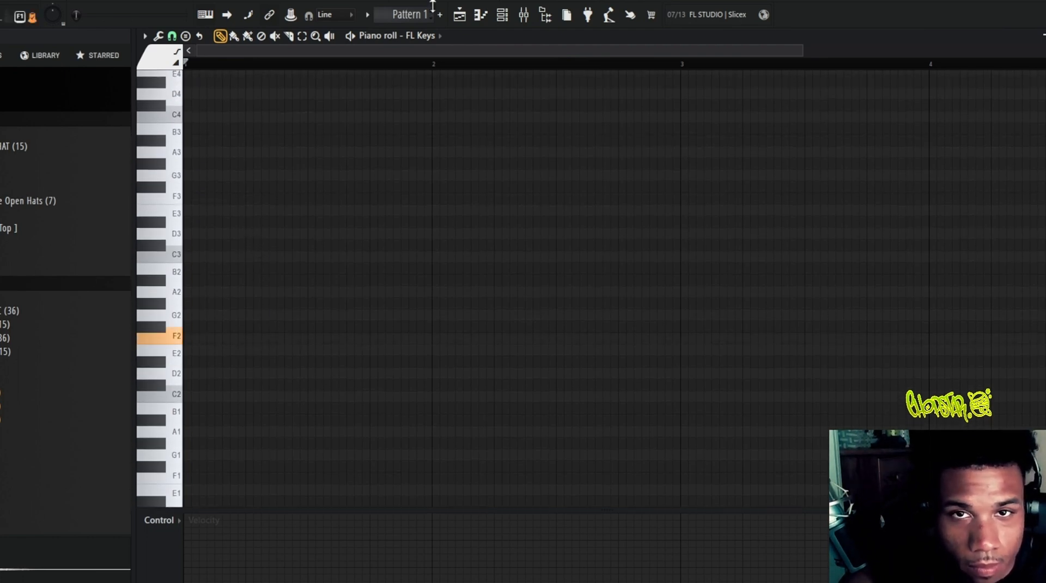
left_click(511, 17)
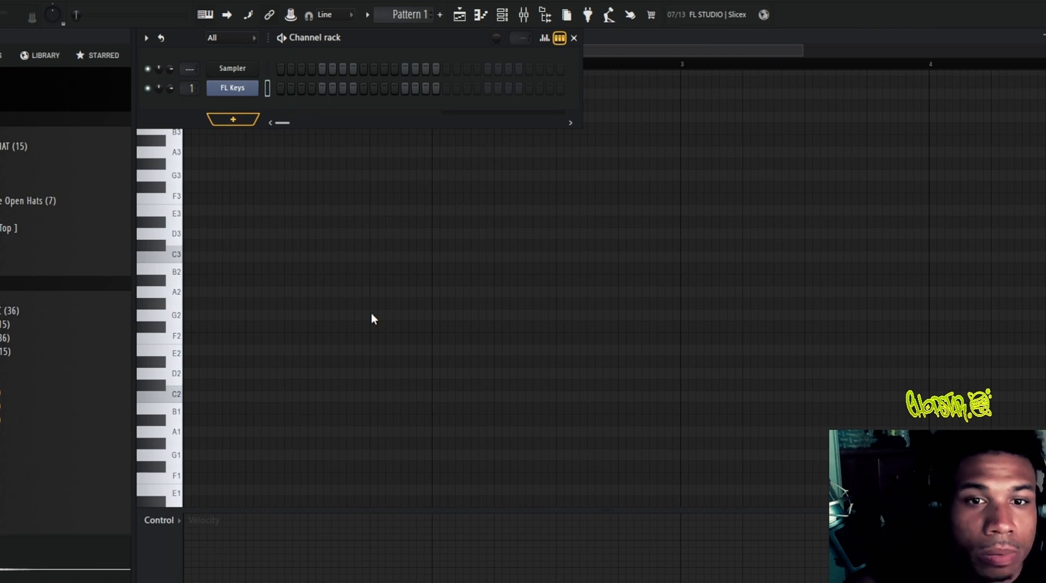
key("alt+c")
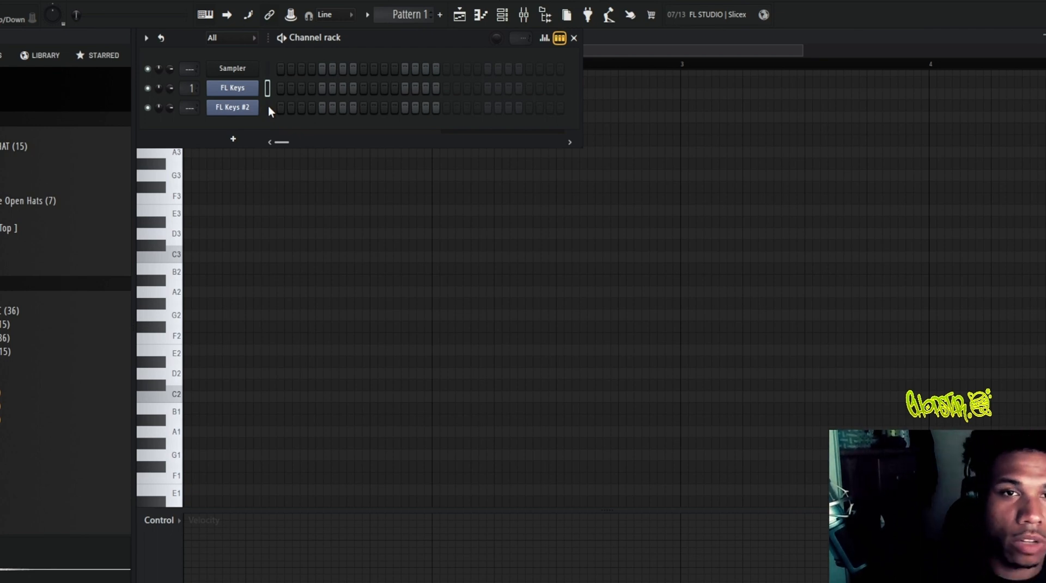
key("alt+u")
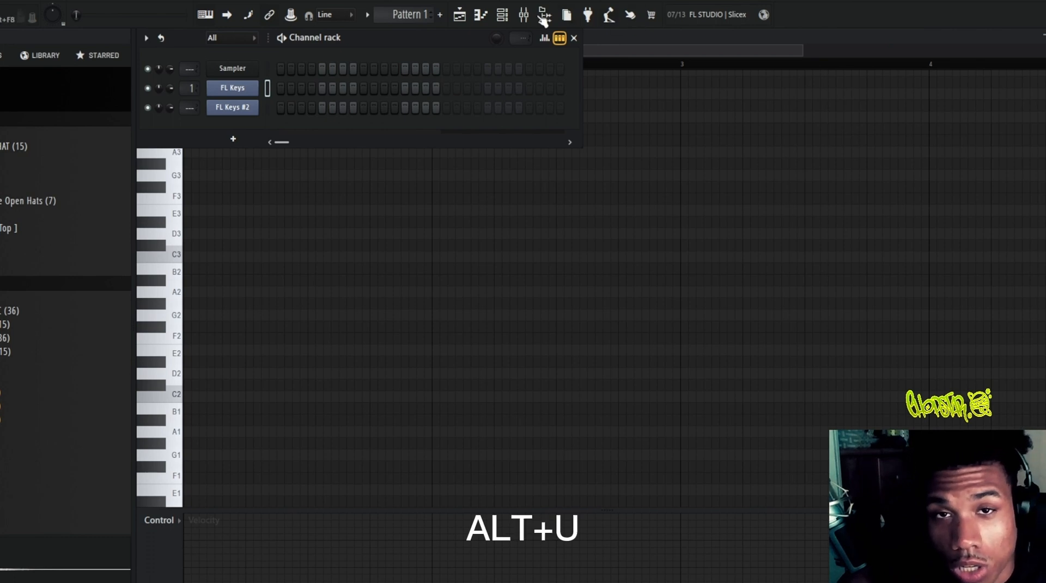
- Fill the first bar of the FL Keys piano roll with four one-beat D2 notes and select them
left_click(196, 304)
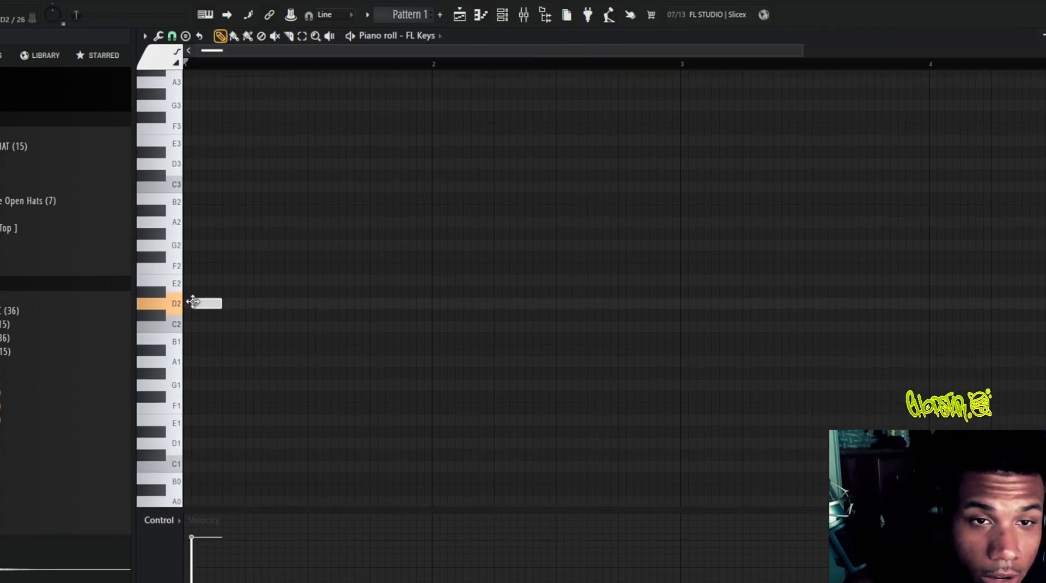
key("ctrl+b")
left_click_drag(212, 303, 368, 349)
left_click_drag(371, 301, 429, 307)
key("ctrl+a")
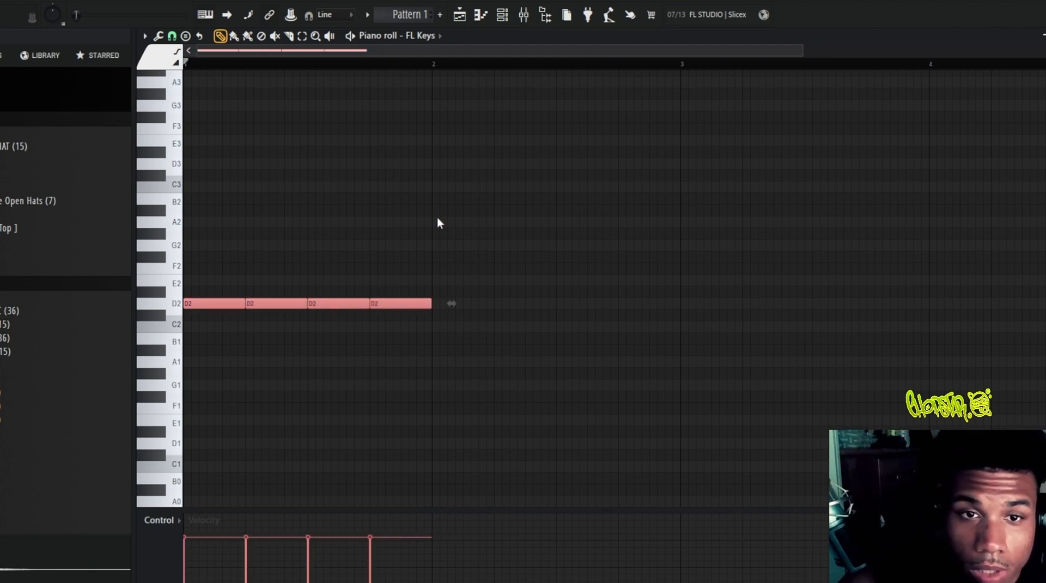
- Duplicate the bar of D2 notes until they run through bar 4
key("ctrl+b")
key("ctrl+b")
key("ctrl+b")
key("ctrl+b")
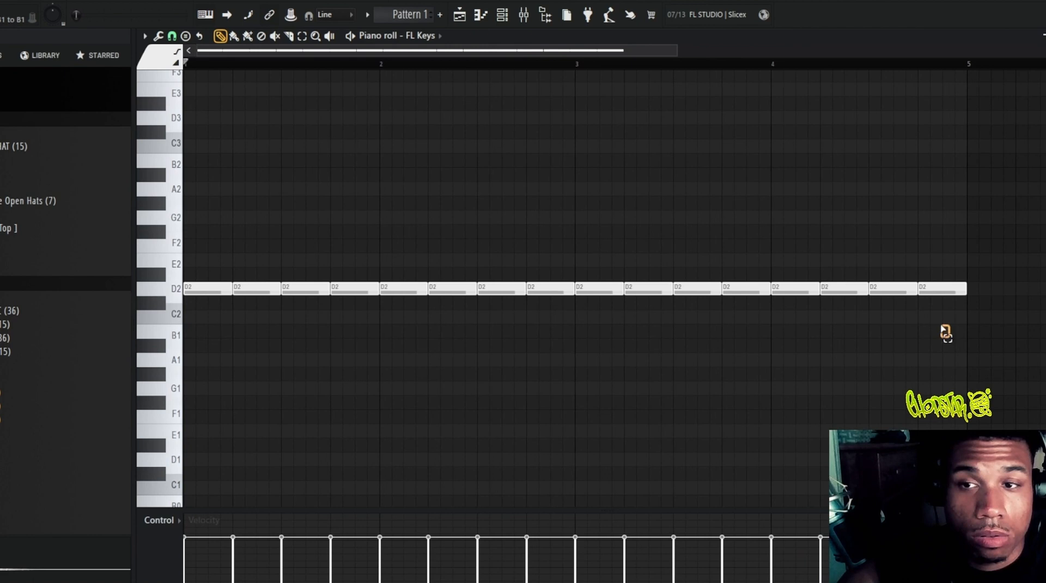
left_click_drag(944, 329, 44, 234, "ctrl")
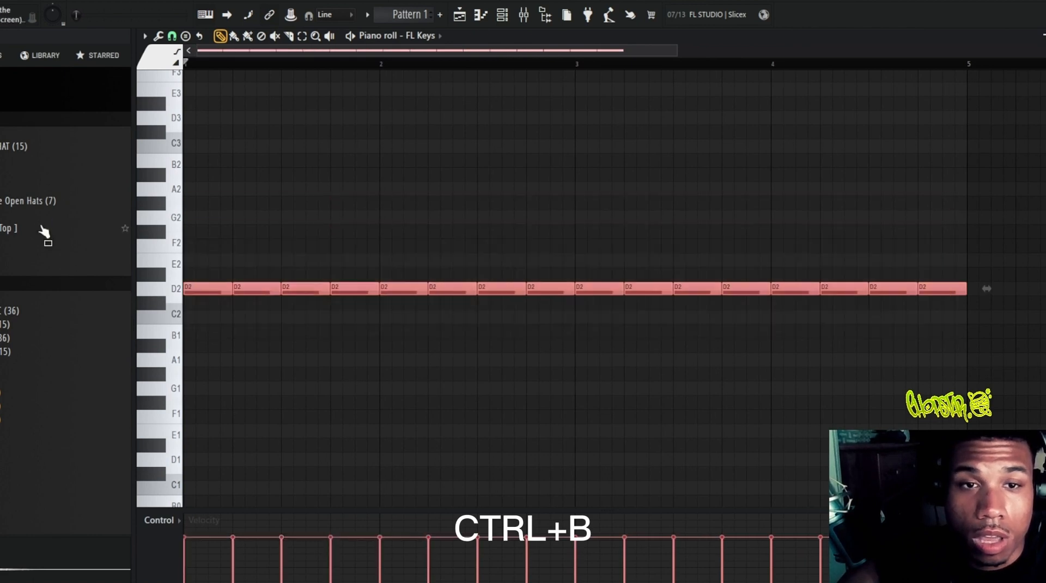
- Try a one-bar F3 note at the start of the pattern and remove it
scroll(234, 219, "up", 4)
key("space")
left_click_drag(220, 243, 180, 253)
key("space")
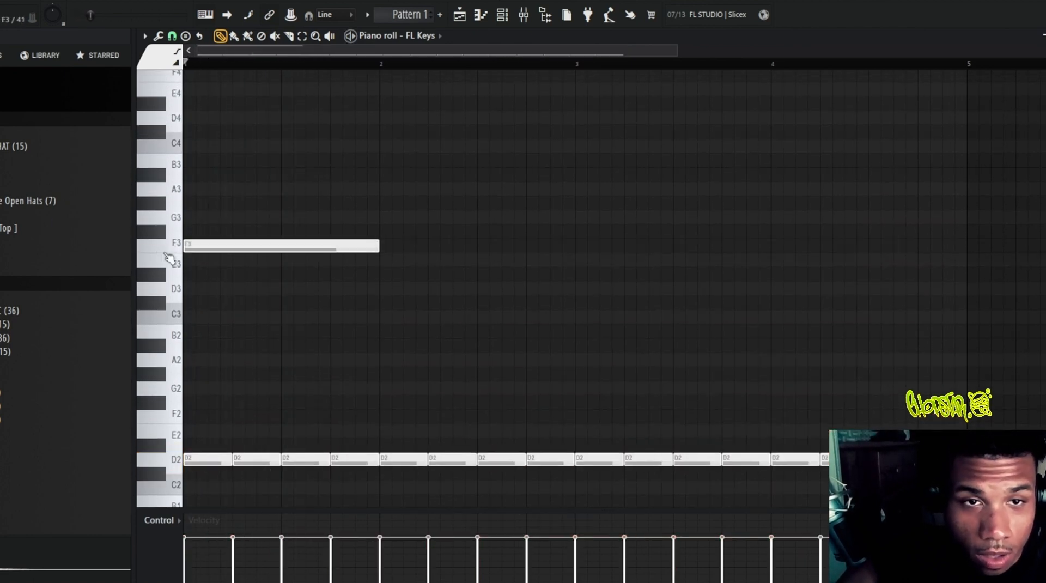
left_click(173, 253)
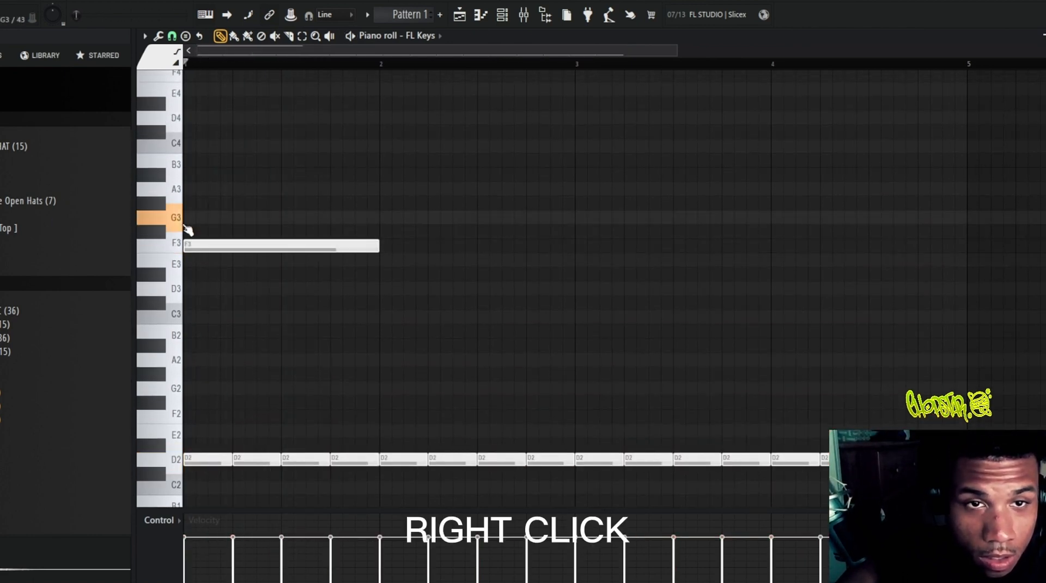
right_click(216, 246)
- Place a one-bar A3 note at the start of bar 1 and duplicate it into bars 2, 3 and 4
left_click_drag(200, 222, 179, 188)
key("space")
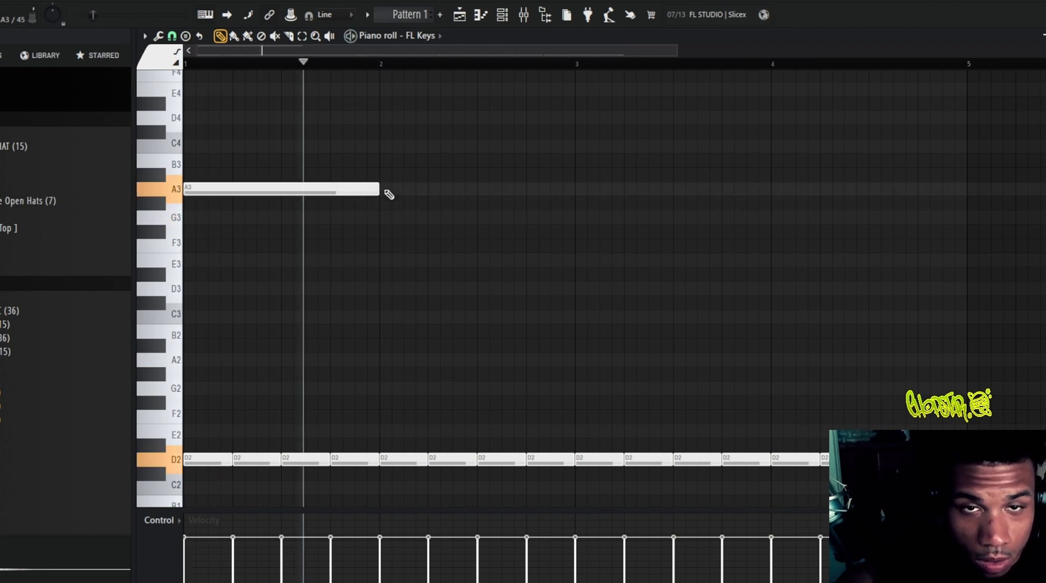
left_click_drag(385, 193, 231, 175)
key("ctrl+b")
key("ctrl+b")
key("ctrl+b")
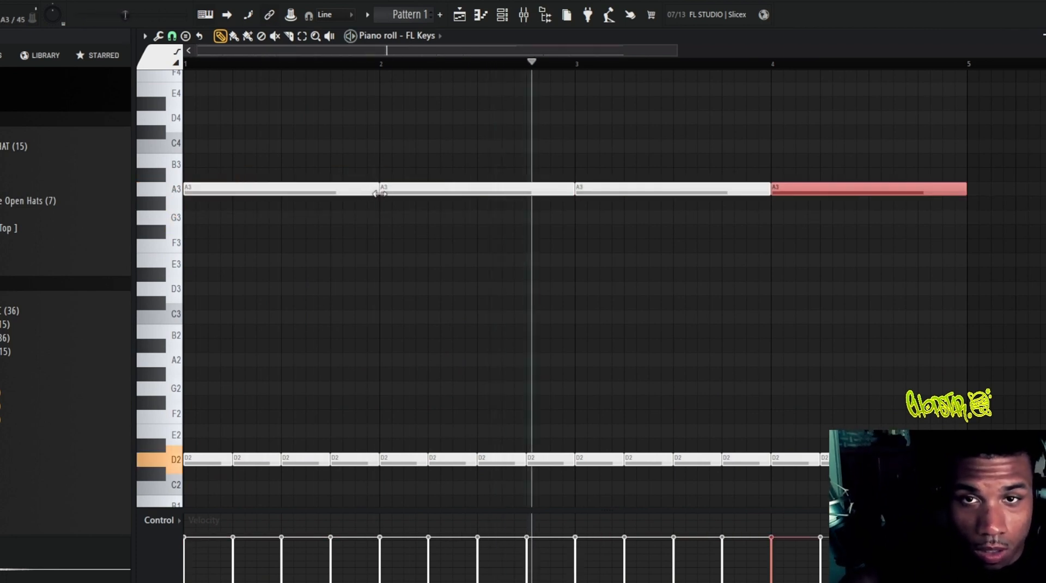
- Delete the A3 note in bar 2 and raise the bar 4 note to A#3
left_click(475, 191, "ctrl")
key("Delete")
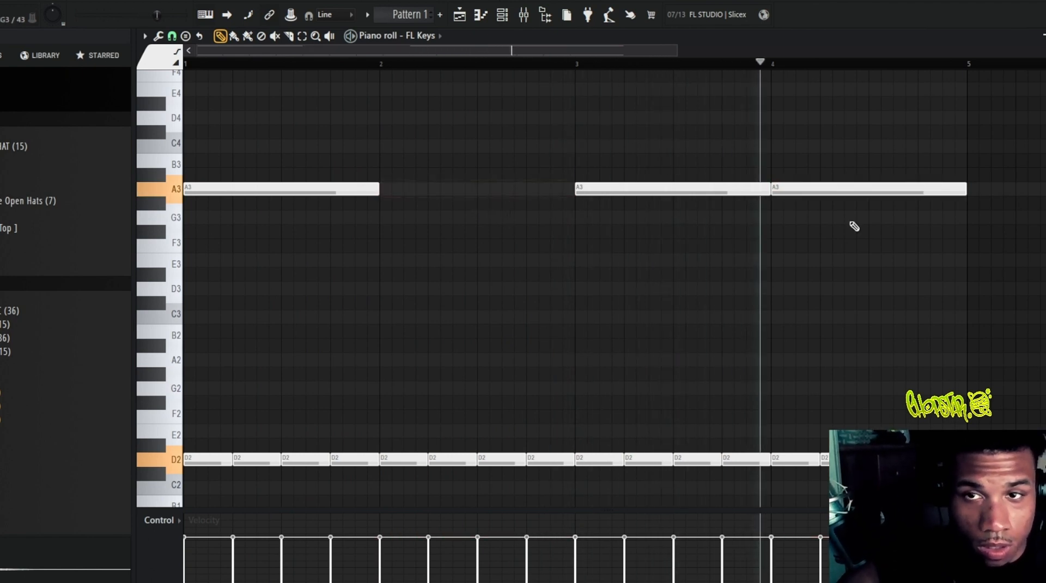
left_click(832, 189, "ctrl")
left_click_drag(837, 190, 767, 170)
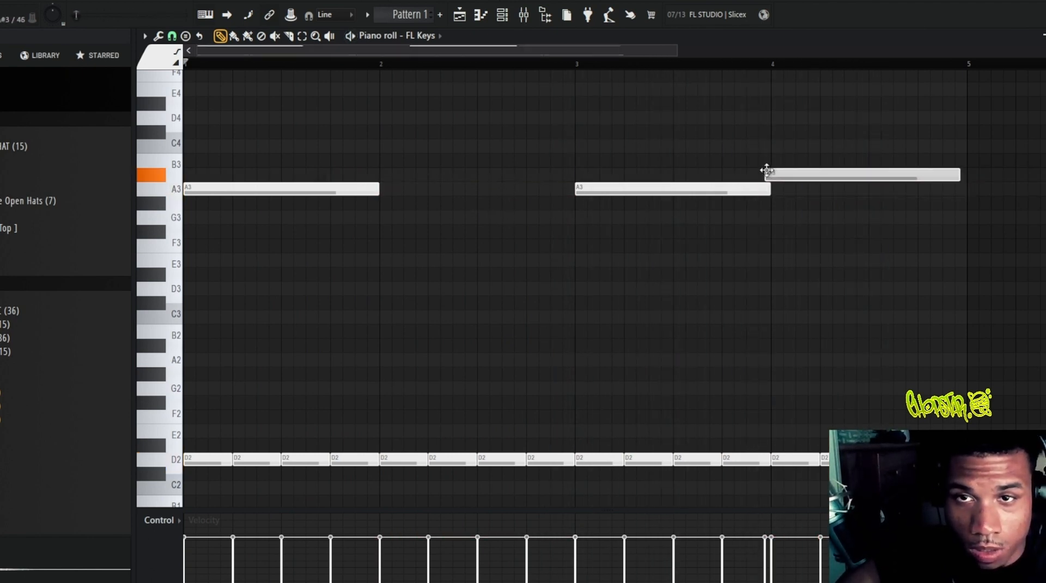
key("space")
scroll(884, 290, "down", 1)
scroll(879, 291, "up", 1)
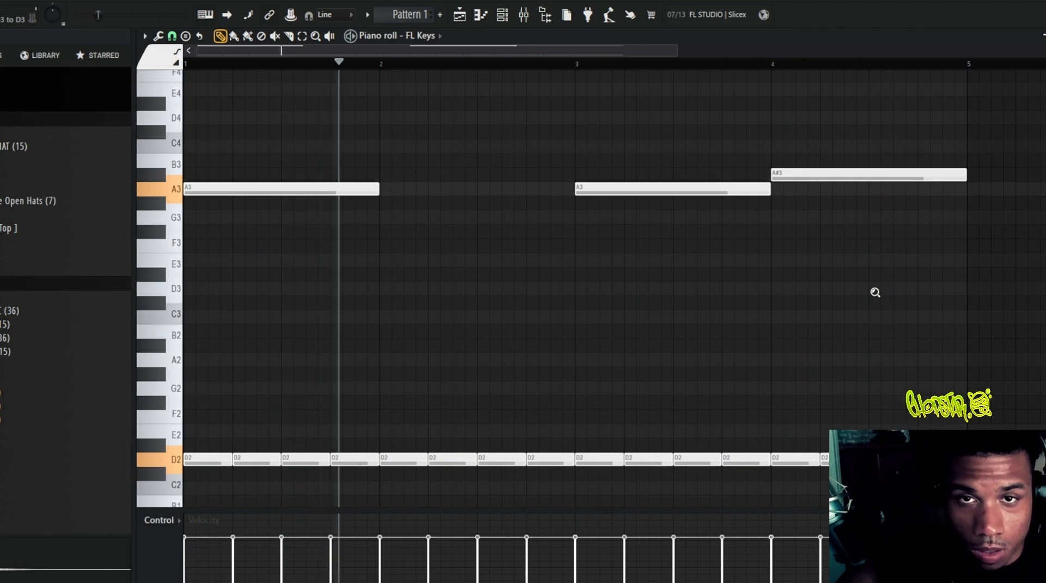
scroll(818, 288, "down", 1)
scroll(611, 279, "up", 1)
- Place an E5 note at the start of bar 1 and shorten it to half a beat
scroll(577, 279, "up", 3)
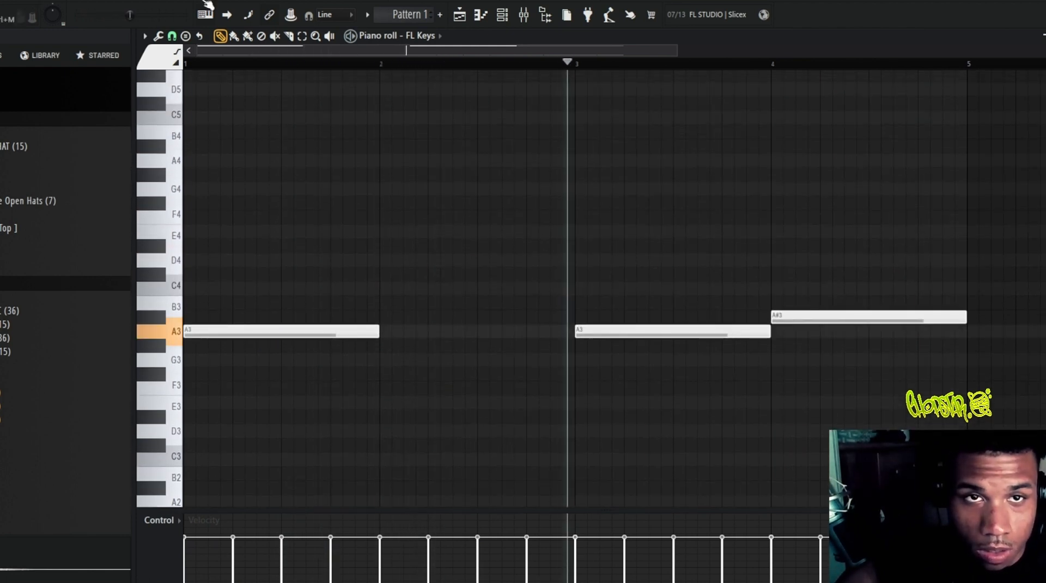
scroll(224, 194, "up", 2)
left_click_drag(202, 159, 182, 146)
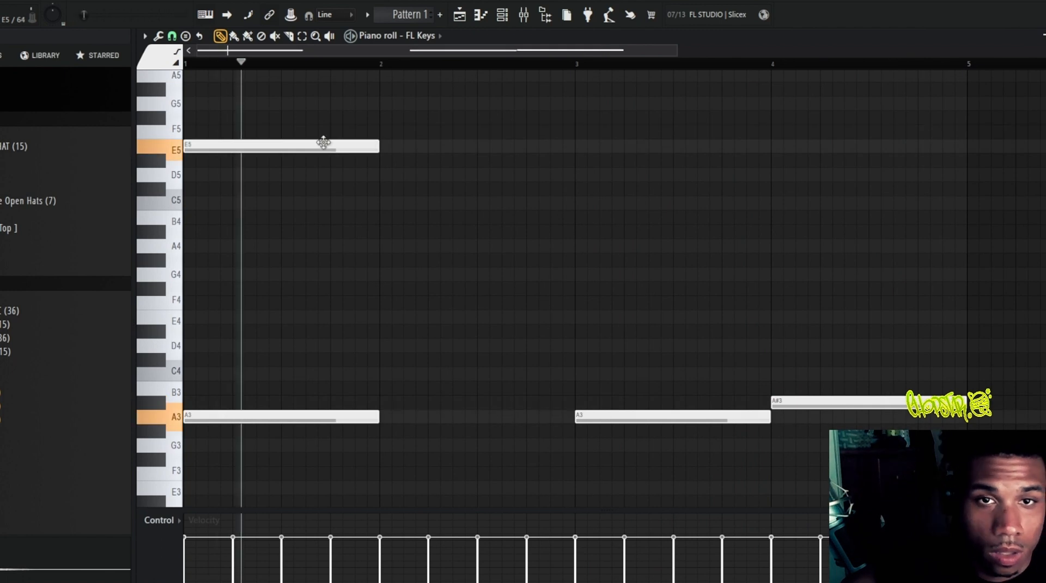
left_click_drag(379, 147, 209, 150)
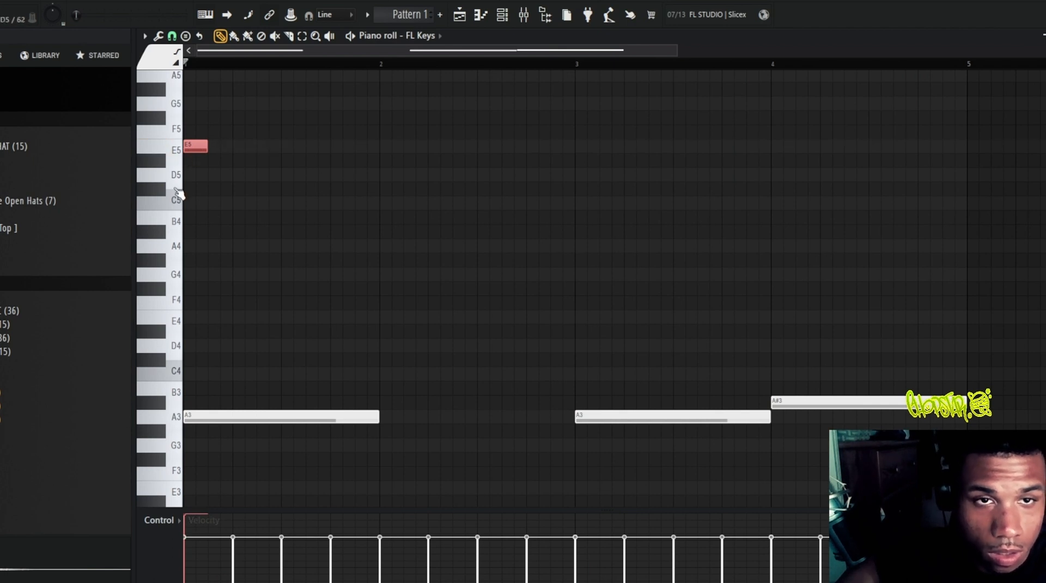
- Add a half-beat E4 note on beat 2 of bar 1, followed directly by a half-beat C4 note
left_click(178, 229)
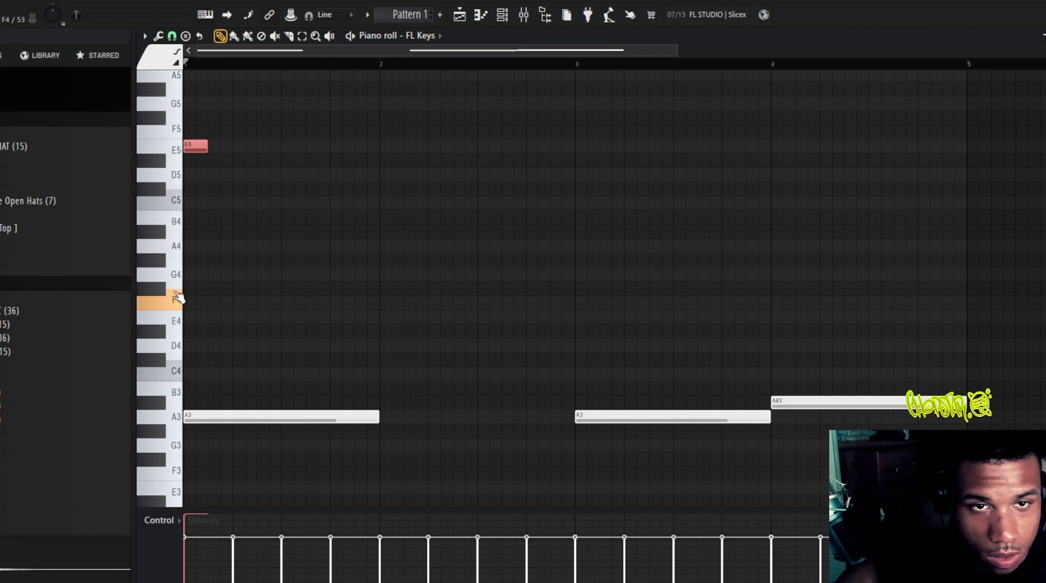
left_click(240, 318)
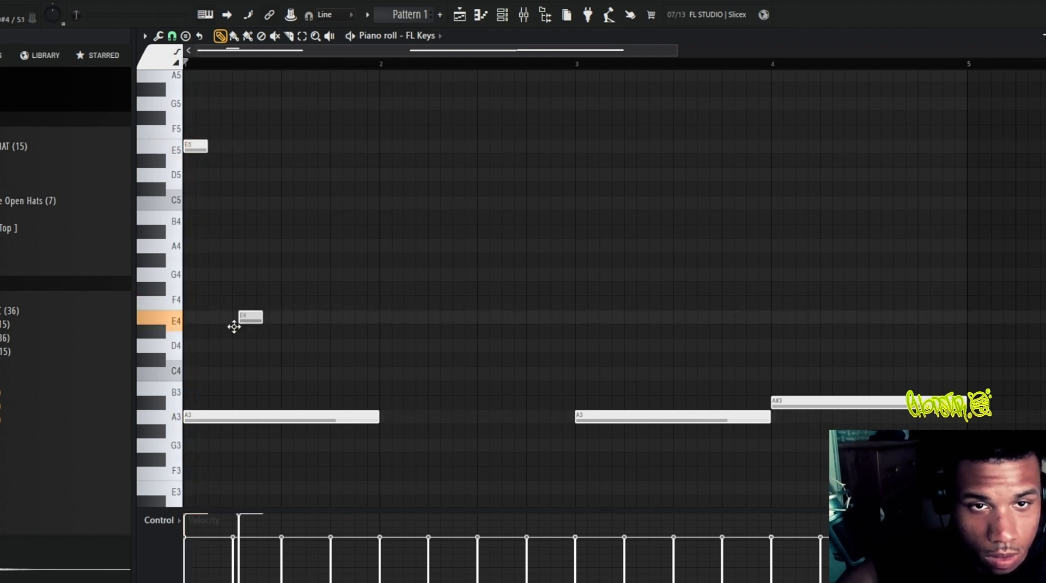
left_click_drag(235, 327, 234, 329)
left_click(258, 348)
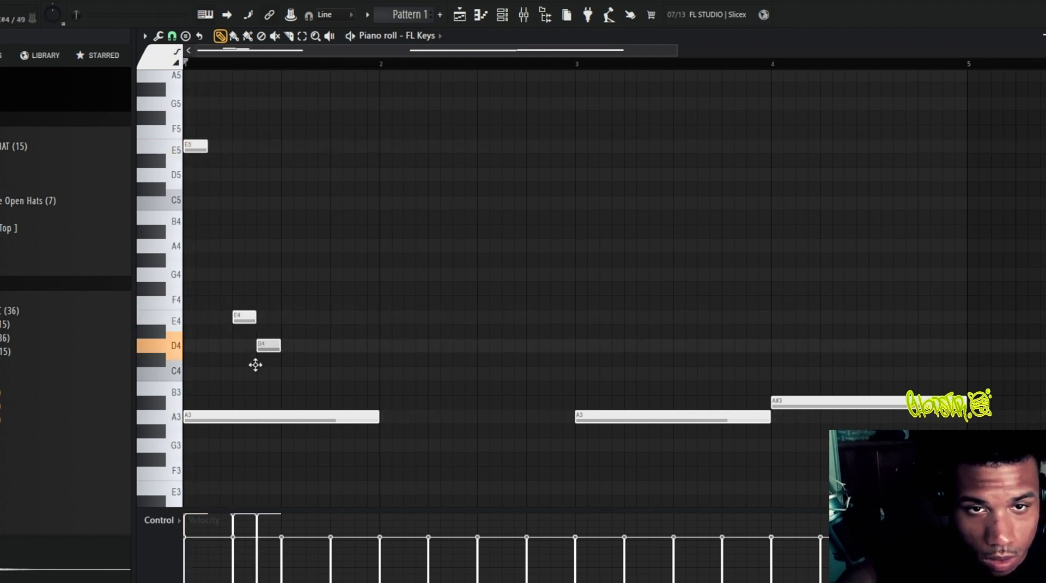
left_click_drag(256, 365, 254, 380)
key("space")
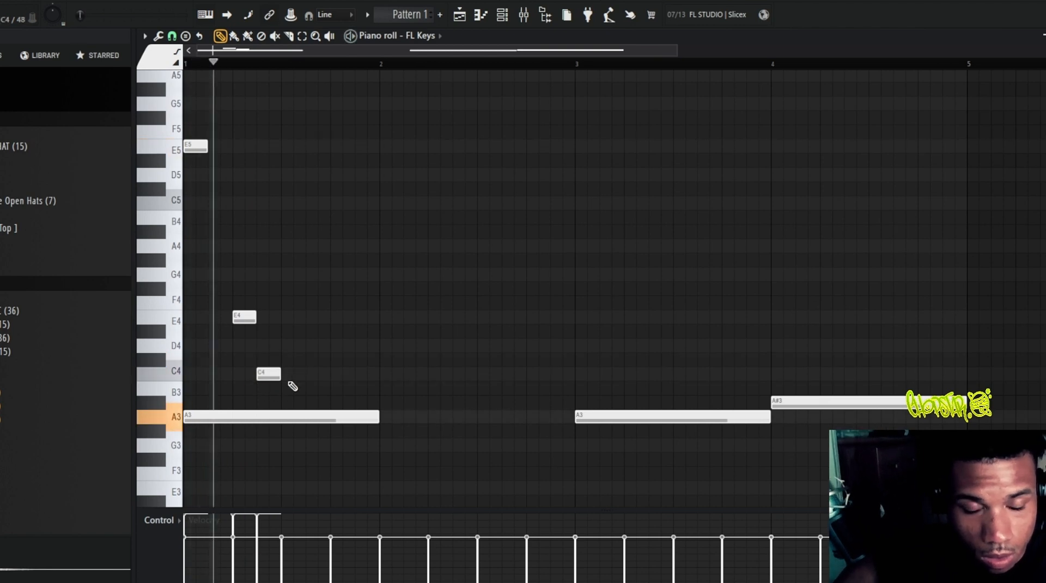
right_click(263, 372)
right_click(258, 420)
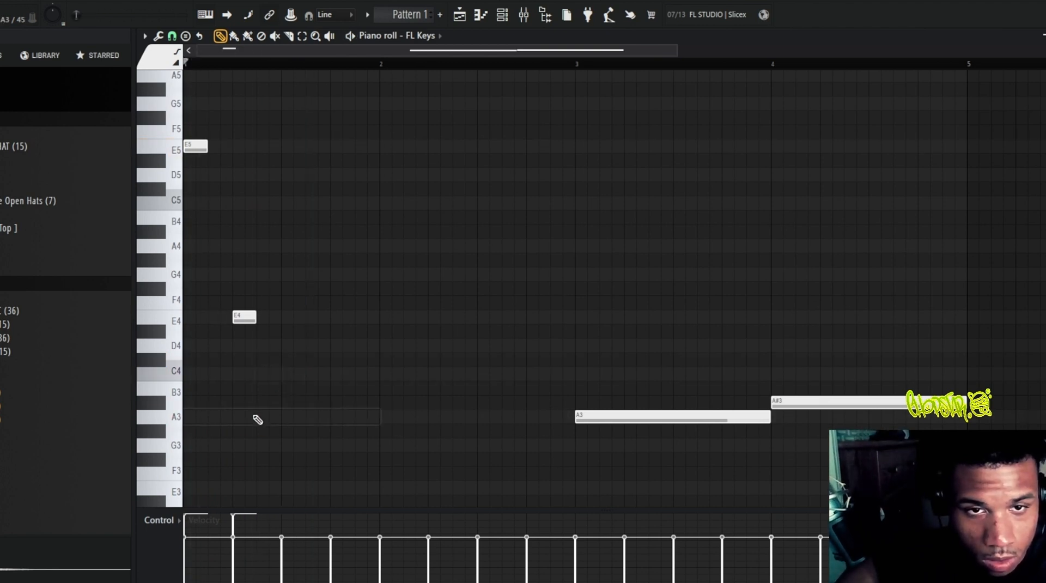
key("ctrl+z")
- Replace the C4 note after E4 with B3 and add a half-beat C4 note on beat 3 of bar 1
left_click(262, 387)
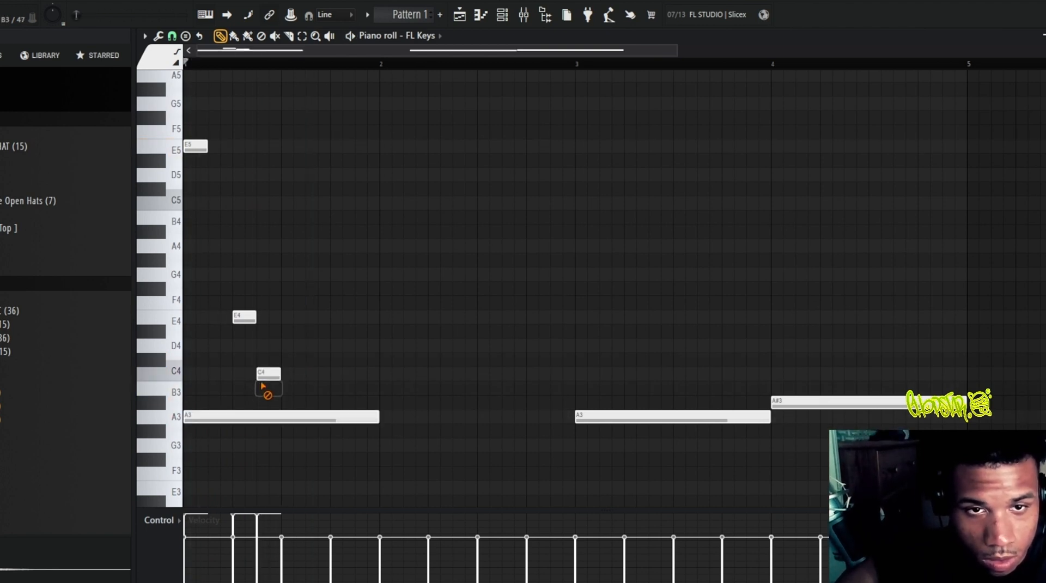
left_click(263, 387)
key("space")
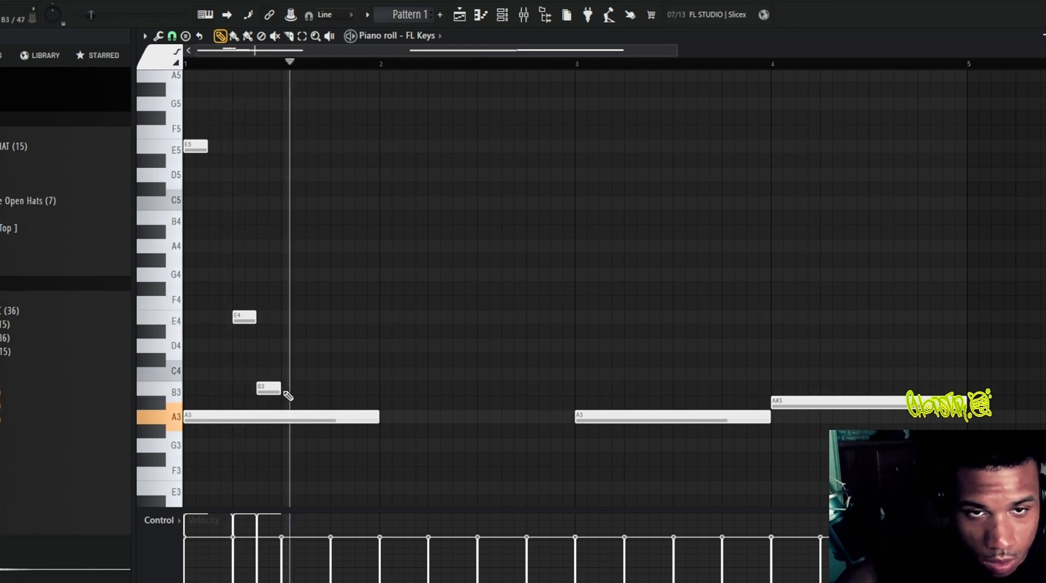
key("space")
left_click(292, 374)
key("space")
- Copy the short melody phrase of E5, E4, B3 and C4 from bar 1 to the start of bar 3
left_click_drag(298, 398, 131, 147)
left_click_drag(194, 146, 585, 149, "shift")
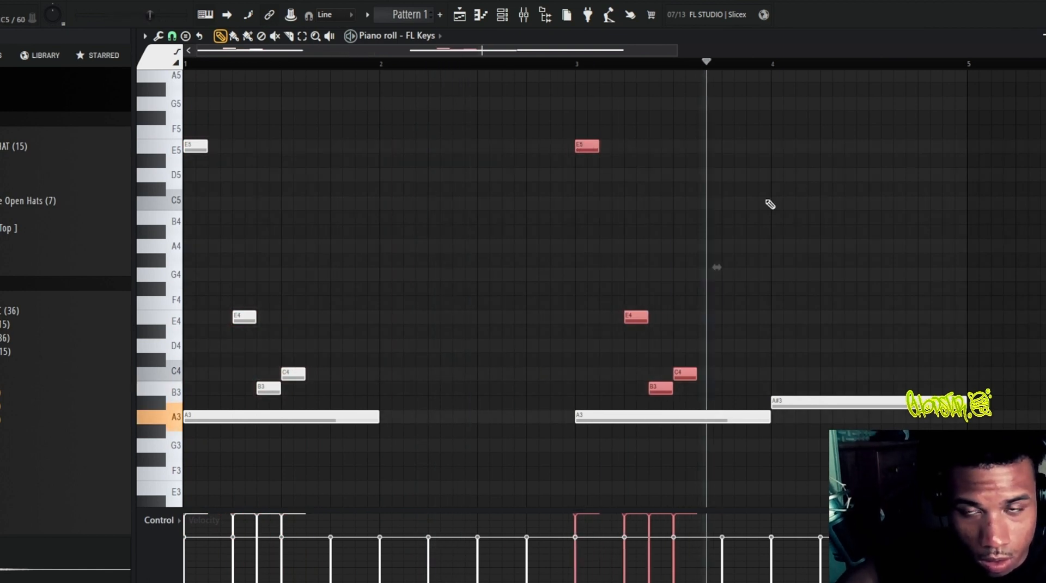
- Select all the D2 notes along the bottom of the pattern and raise their velocity to maximum
scroll(839, 213, "down", 2, "alt")
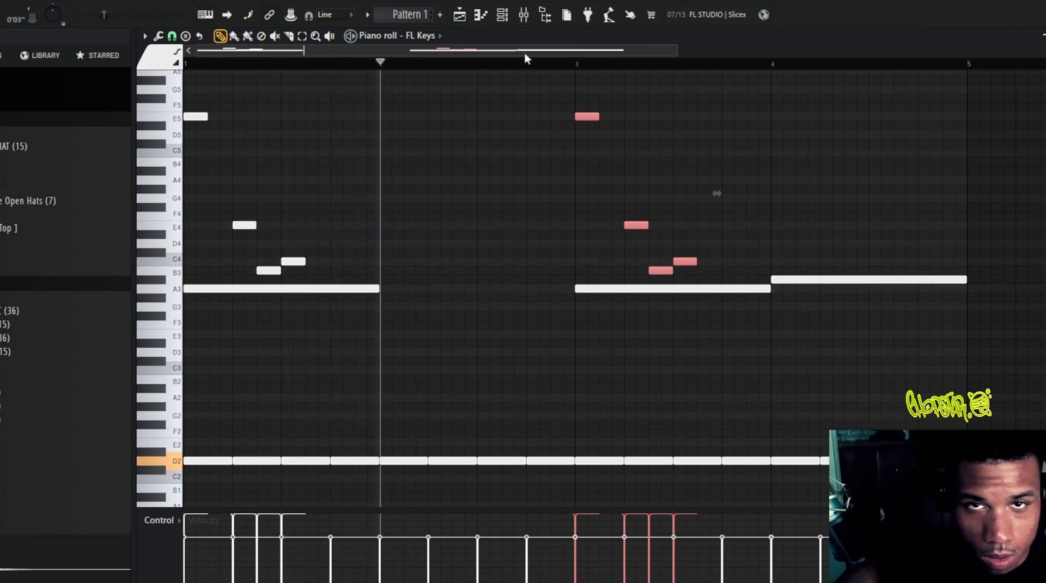
left_click(502, 15)
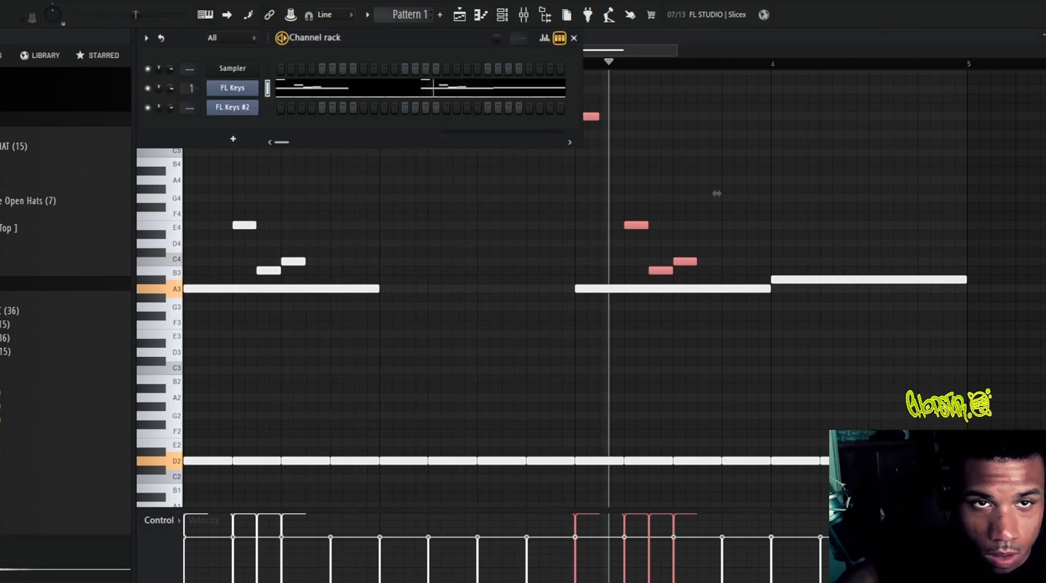
left_click_drag(961, 504, 201, 354)
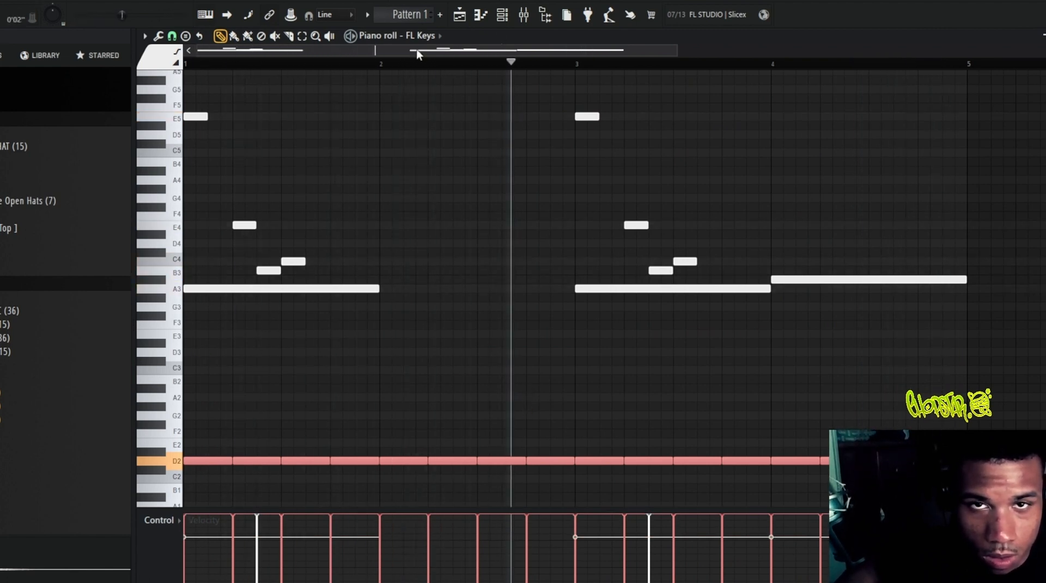
- Boost the mid band of Insert 1's EQ in the mixer
left_click(502, 15)
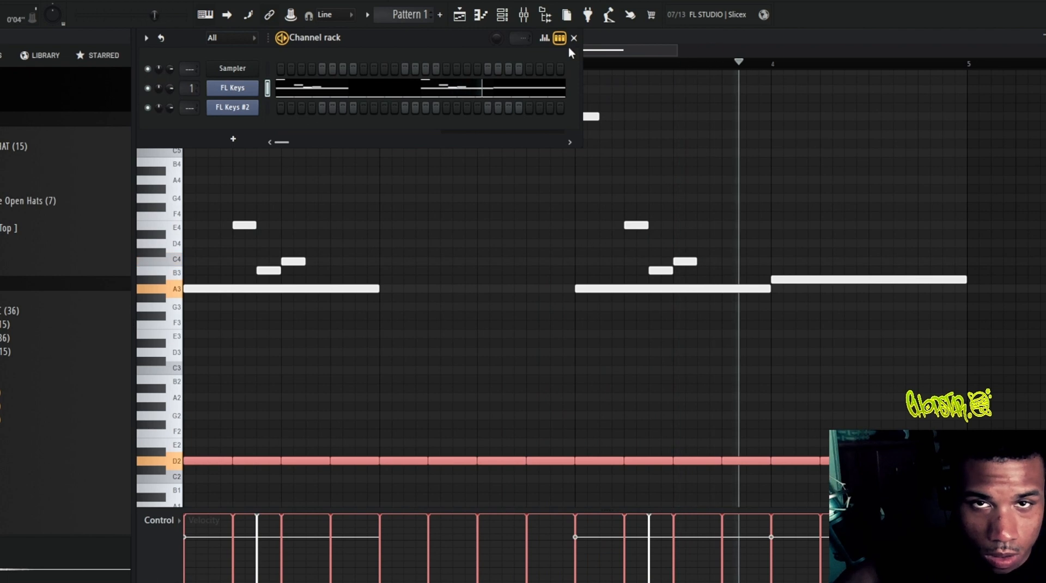
left_click(523, 15)
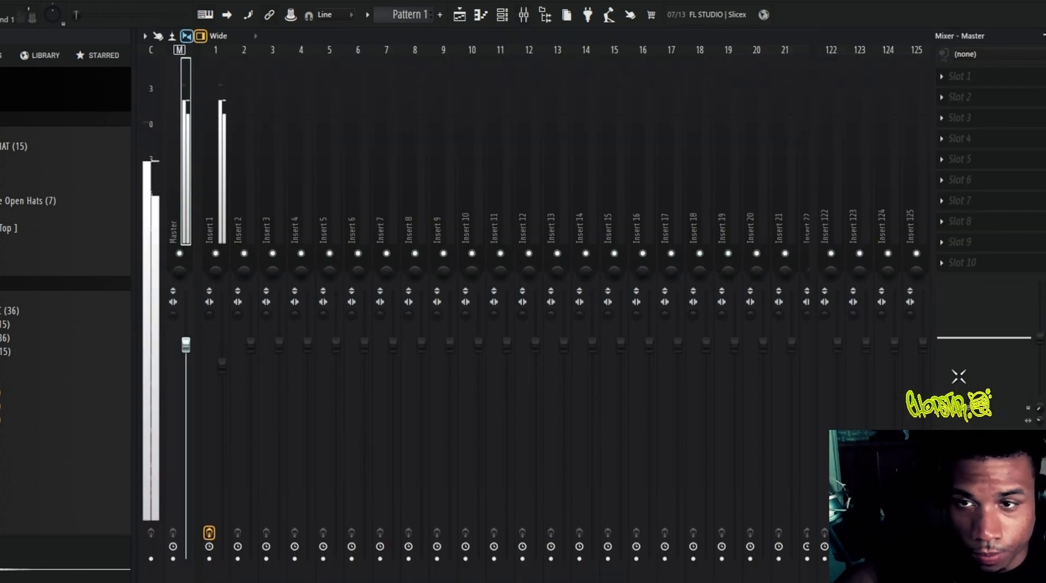
left_click_drag(938, 347, 953, 376)
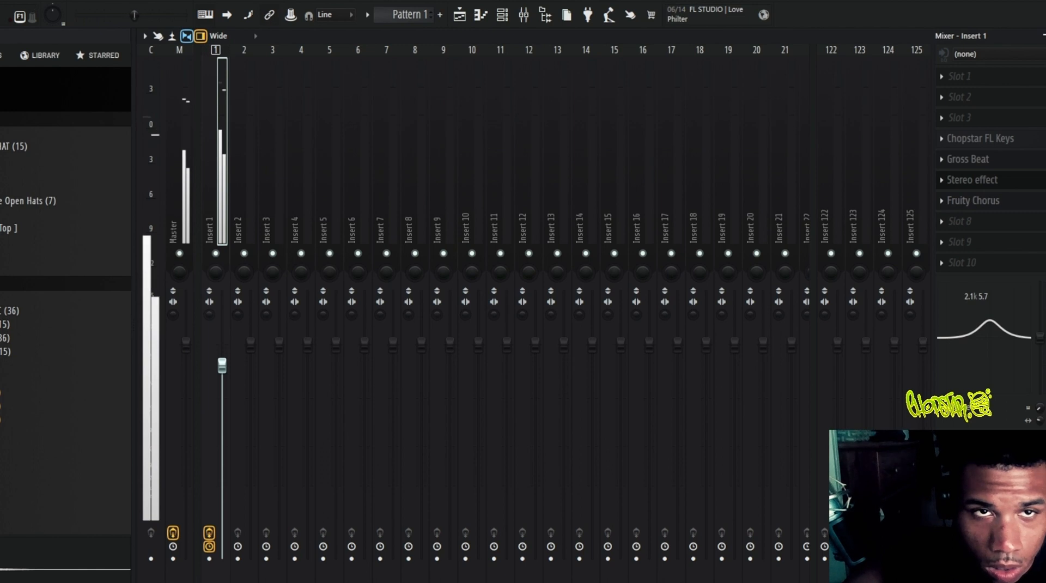
- Add a Sakura channel and draw an E5 note that spans bars 1 and 2
left_click(509, 14)
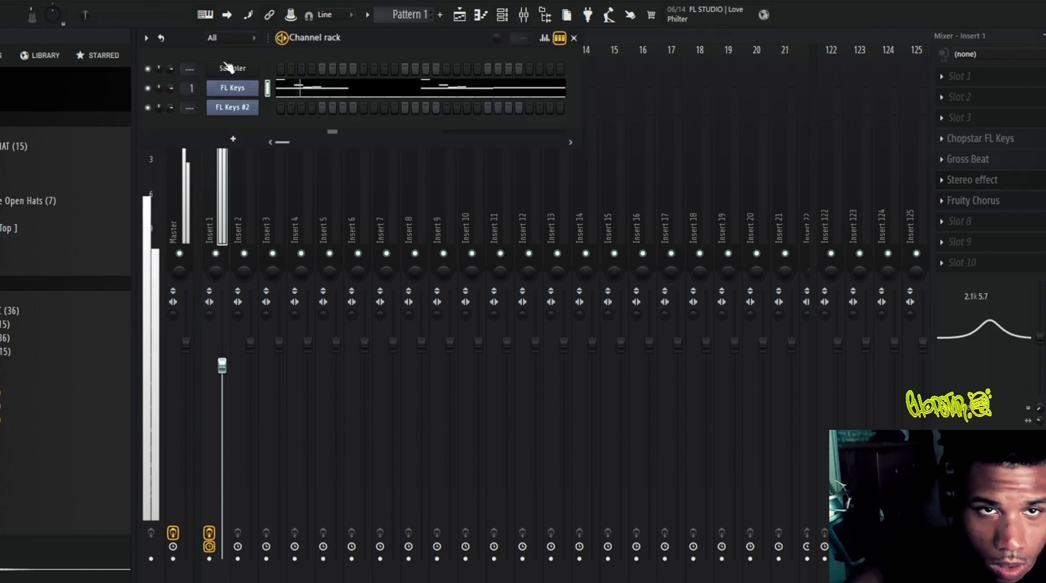
scroll(783, 109, "up", 1)
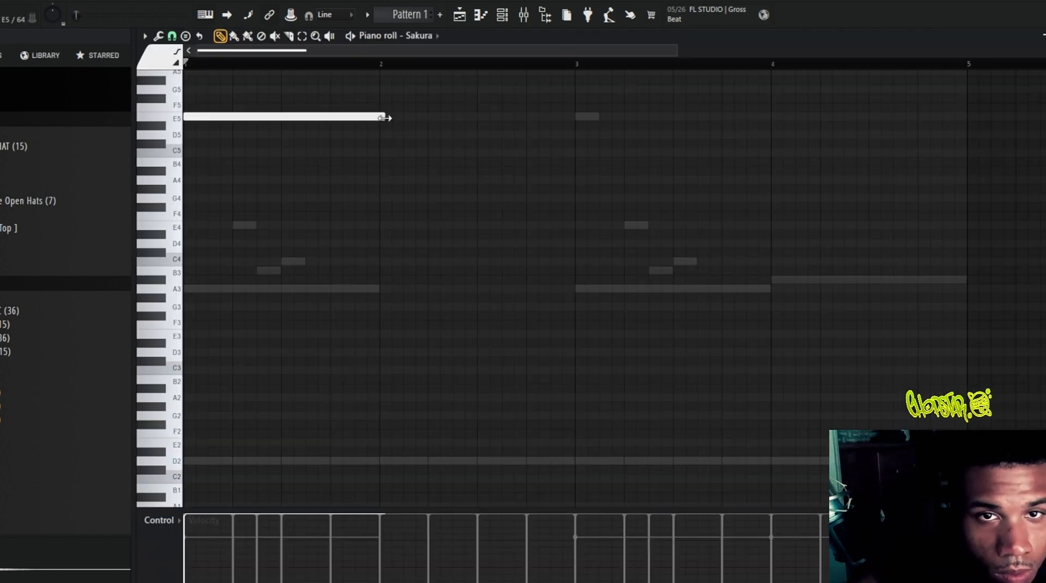
left_click_drag(385, 118, 487, 127)
key("space")
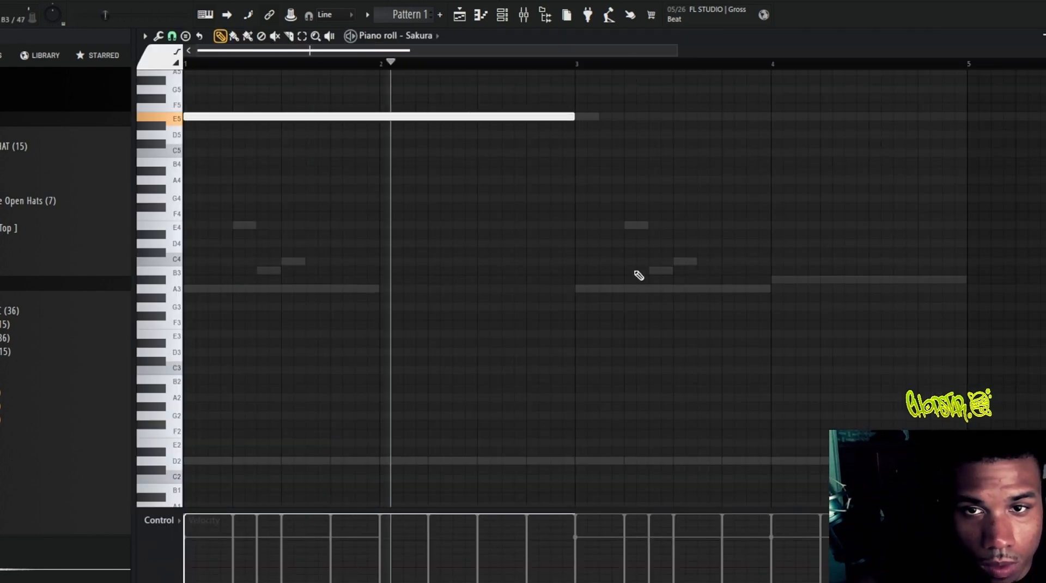
- Add a two-bar C4 note from the start of bar 3 in the Sakura part
left_click(579, 289)
key("space")
left_click_drag(597, 289, 570, 260)
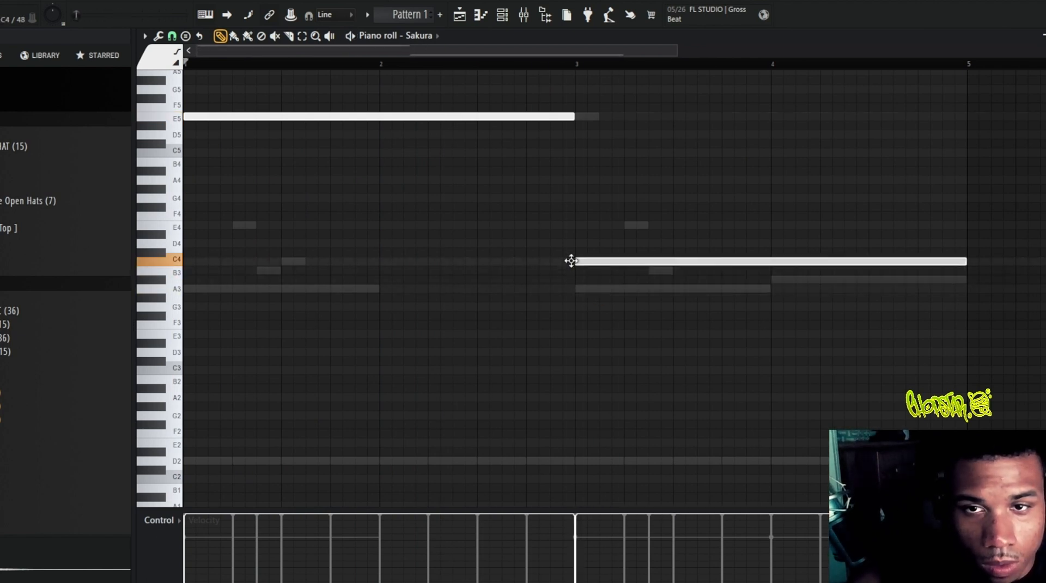
key("space")
- Rework the Sakura line: end E5 at beat 4 of bar 2, add a one-beat F4 there, and use E4 for bars 3 and 4
left_click(503, 16)
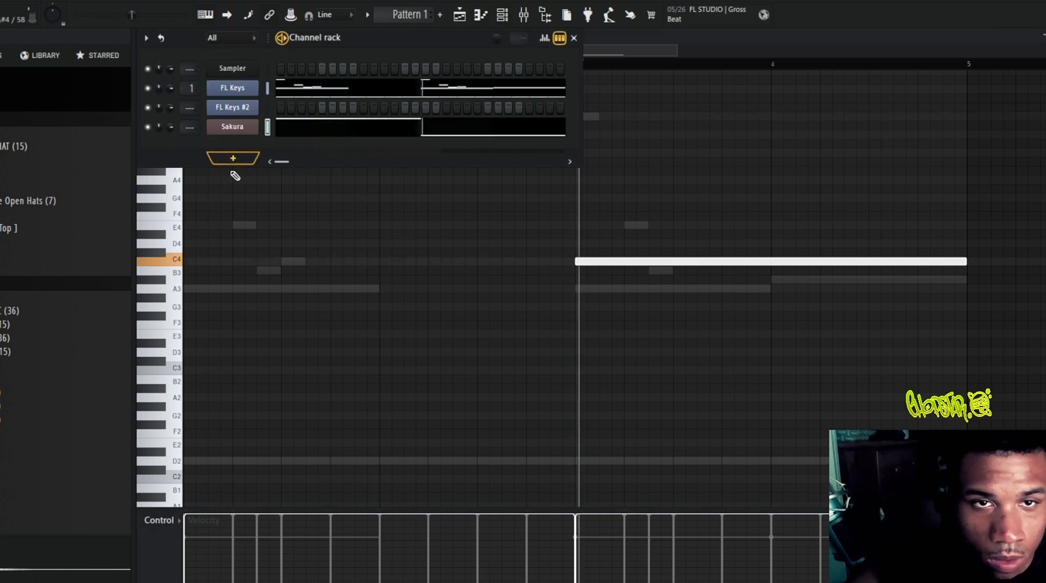
key("space")
right_click(635, 260)
left_click_drag(635, 254, 527, 215)
key("space")
key("ctrl+l")
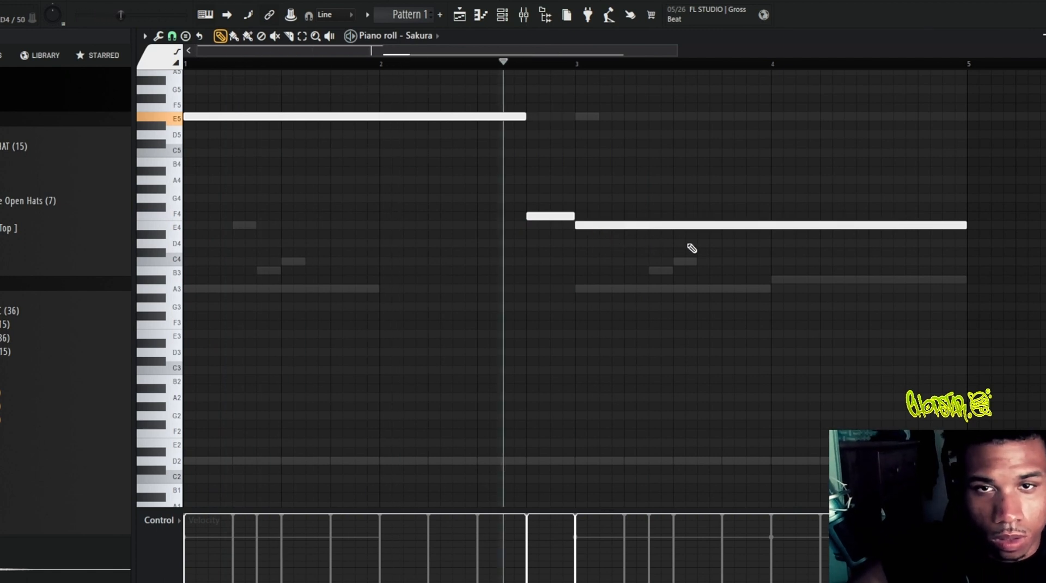
- Build a two-beat phrase of half-beat notes A4, A4, B4 and C5 at the start of the new Black Sting channel
key("F6")
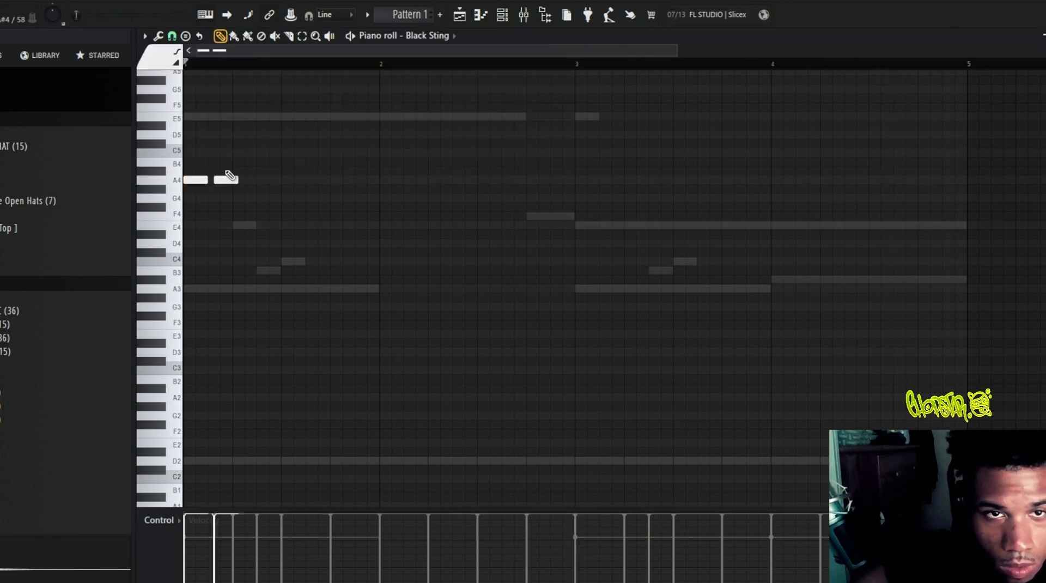
left_click(237, 163)
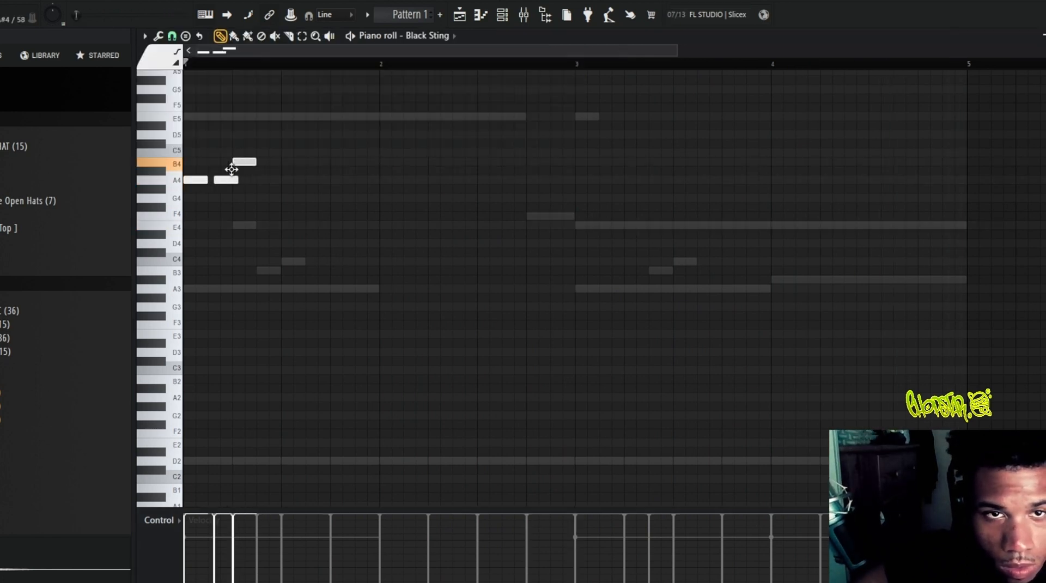
left_click(260, 153)
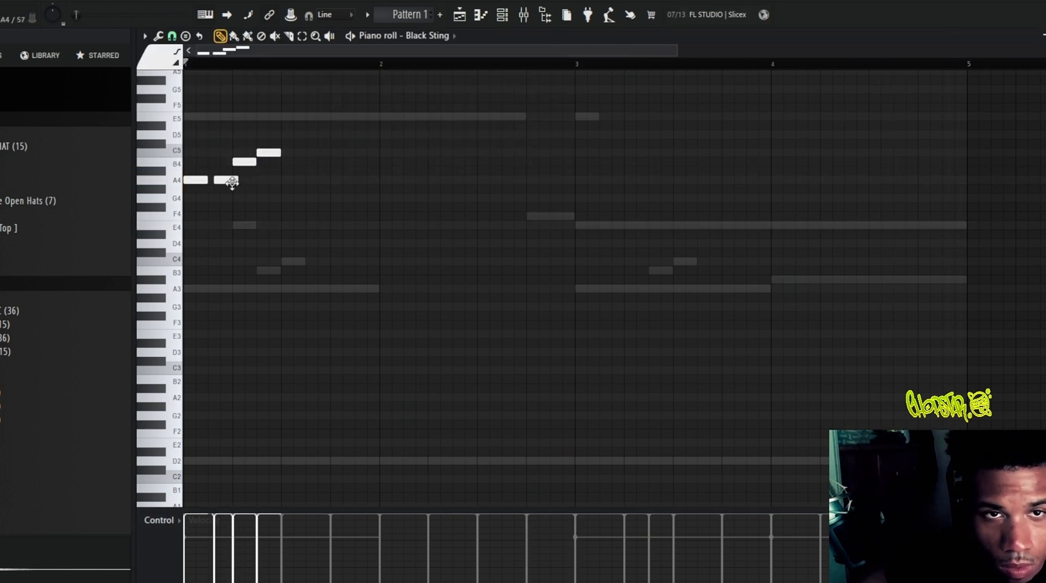
left_click_drag(232, 184, 227, 182)
key("space")
- Duplicate the A4, A4, B4, C5 phrase end to end until it fills all four bars
key("ctrl+b")
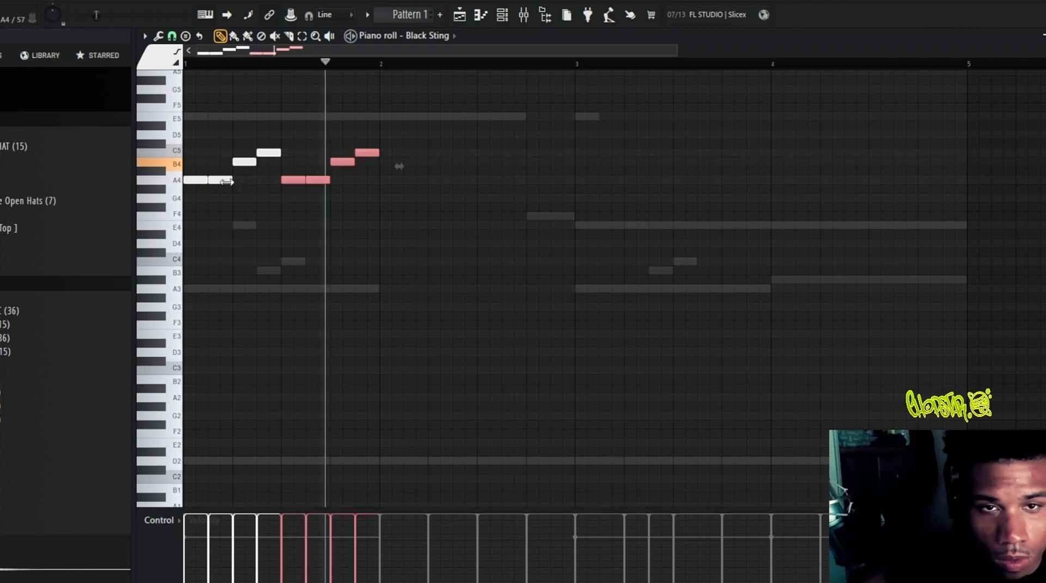
key("ctrl+b")
key("ctrl+b")
key("ctrl+b")
key("ctrl+b")
key("ctrl+b")
key("ctrl+b")
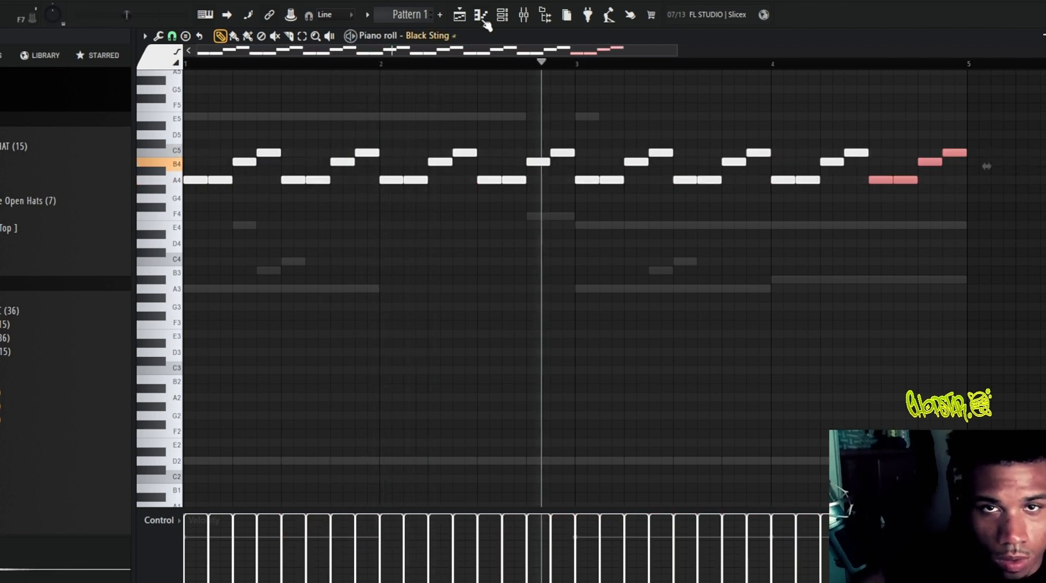
- Place four A2 notes of nearly two beats each across bars 1 and 2 in the FL Keys #3 channel
left_click(481, 19)
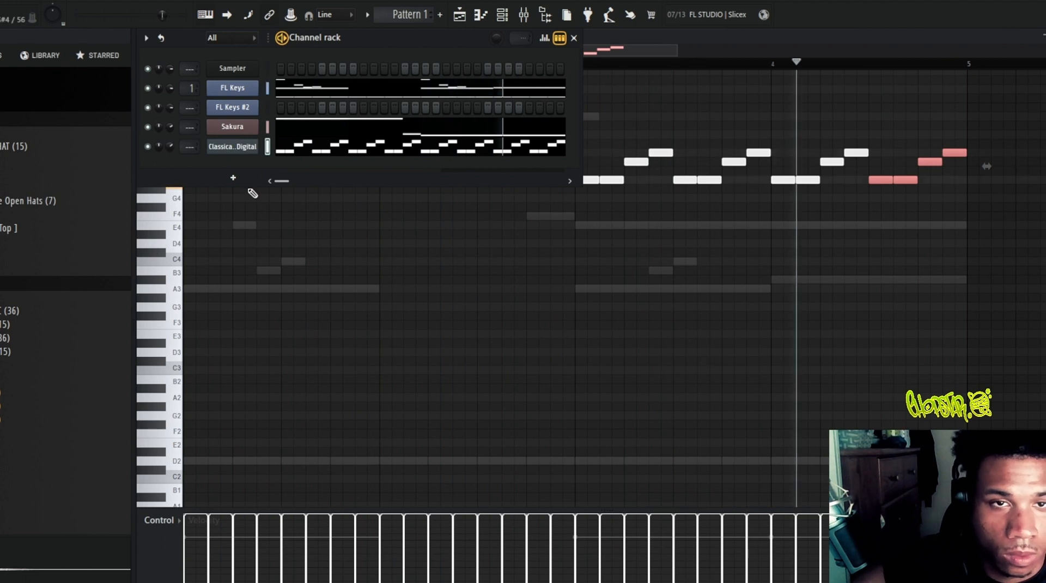
left_click(230, 89)
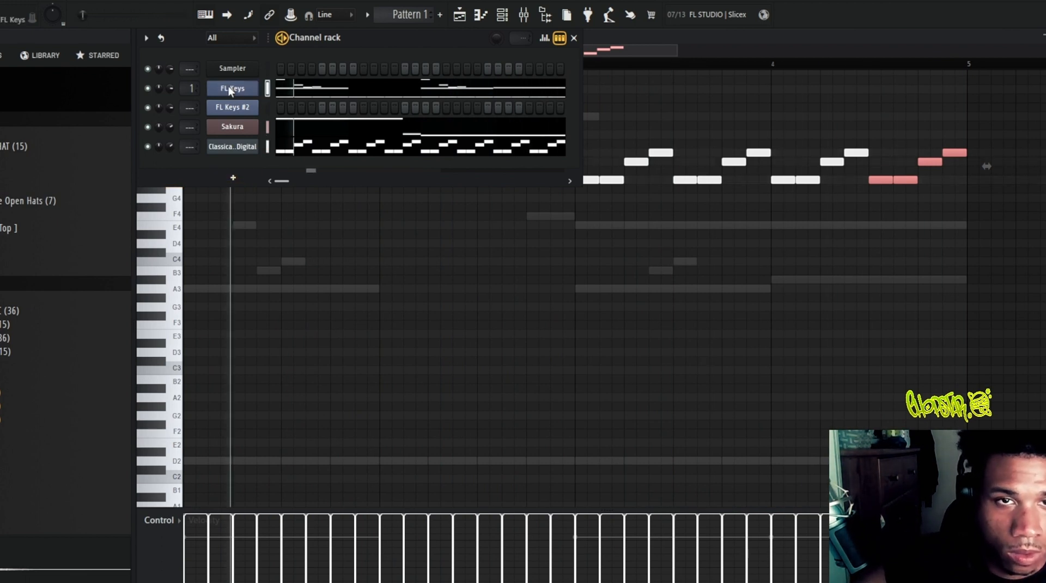
left_click(186, 290)
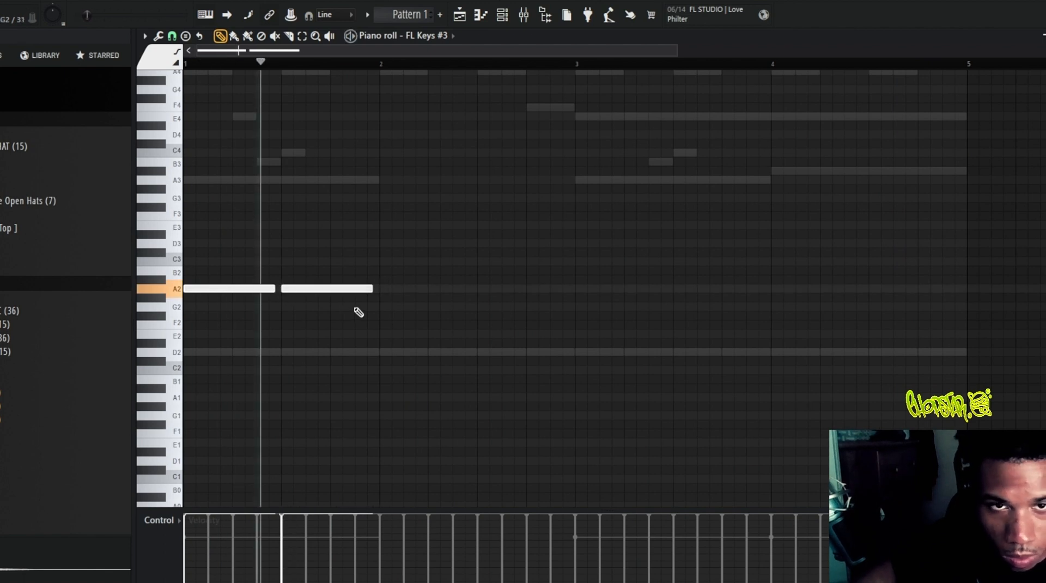
left_click(380, 291)
left_click(482, 291)
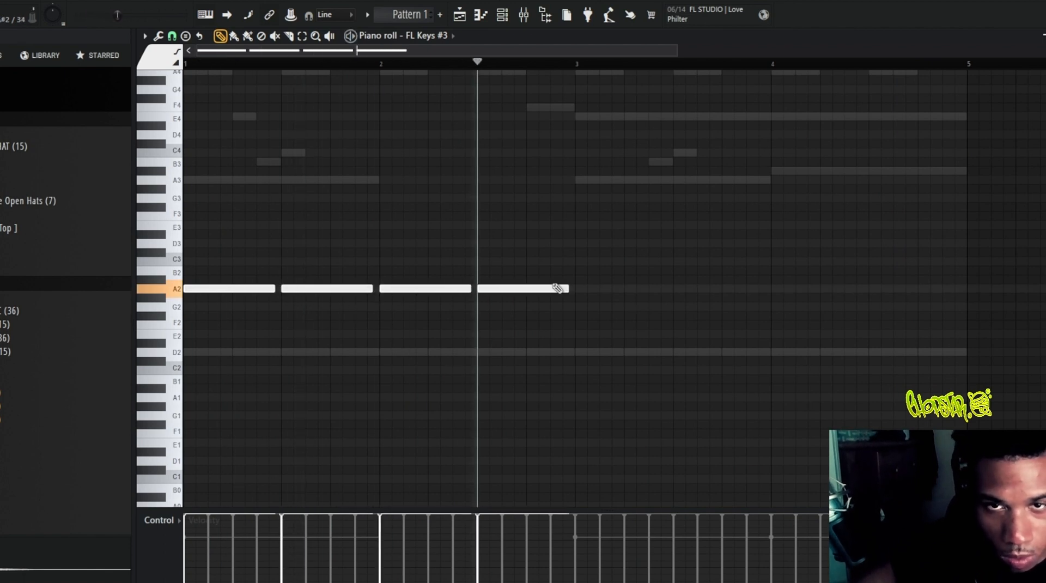
- Place four E3 notes of nearly two beats each across bars 3 and 4 of the FL Keys #3 part
left_click(579, 261)
left_click_drag(581, 267, 579, 224)
left_click(677, 225)
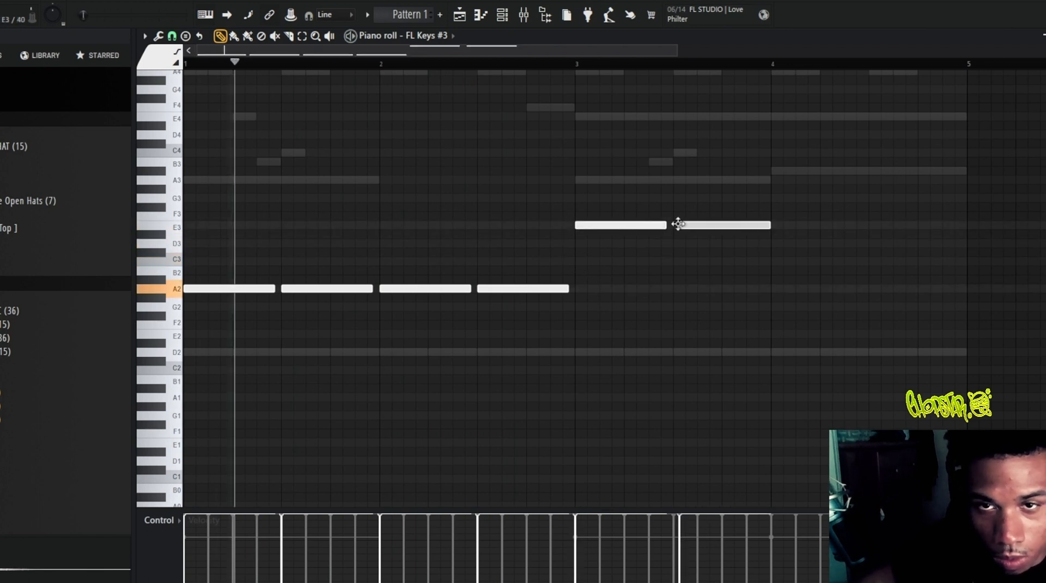
left_click(775, 224)
left_click_drag(774, 221, 768, 226)
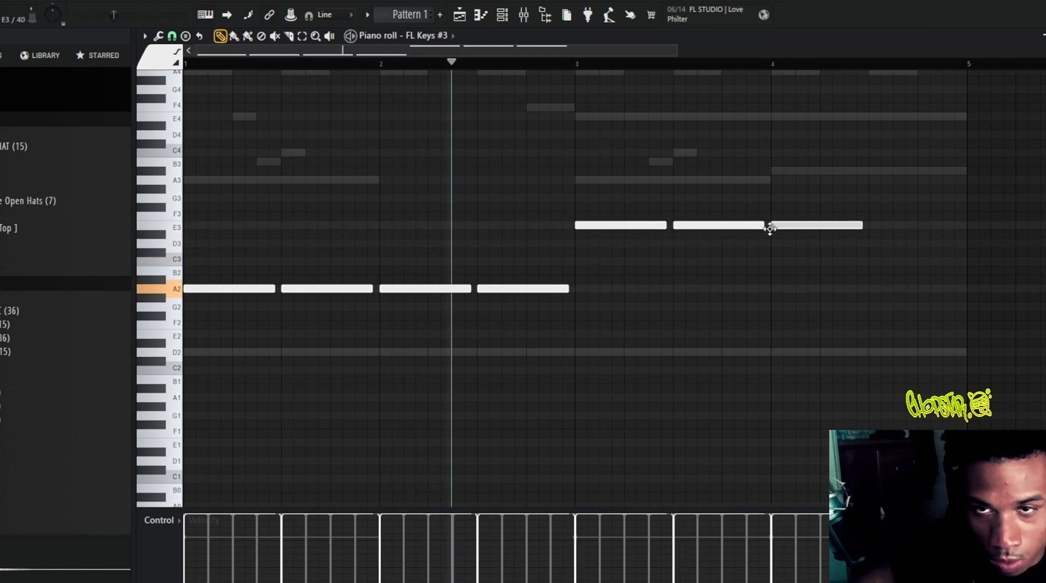
left_click(866, 219)
left_click_drag(866, 218, 866, 226)
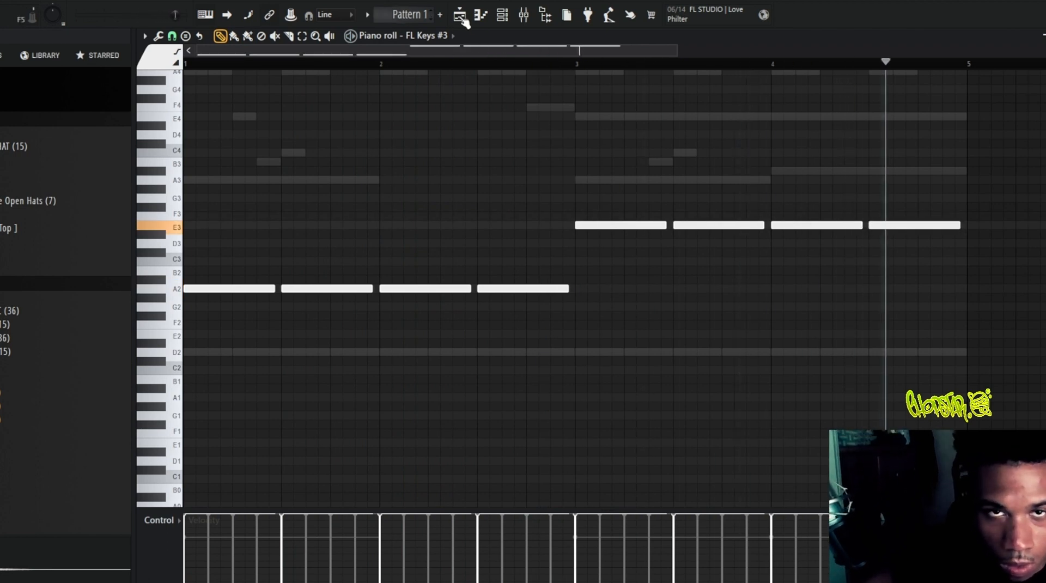
- Add overlapping B6 and A6 notes on beats 1 and 2 of bar 1 in Sakura #2 and repeat the pair in every bar
left_click_drag(184, 118, 183, 132)
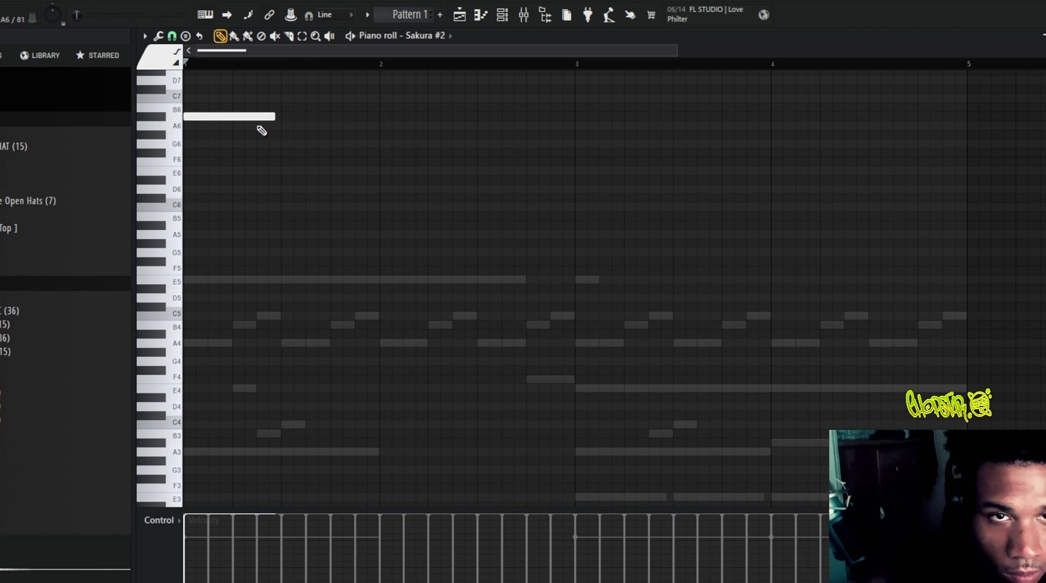
left_click_drag(241, 129, 234, 129)
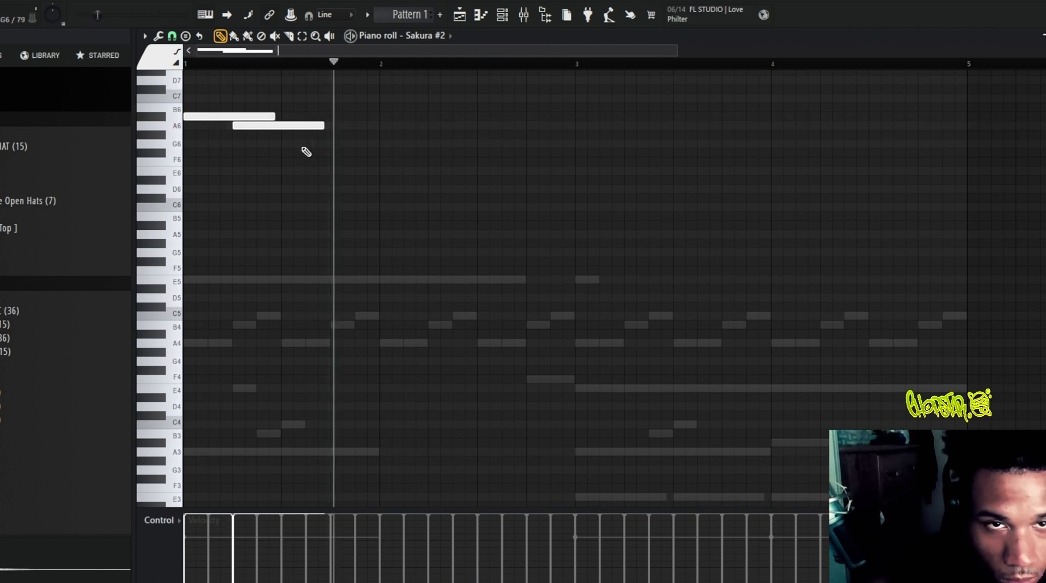
left_click_drag(314, 113, 614, 117)
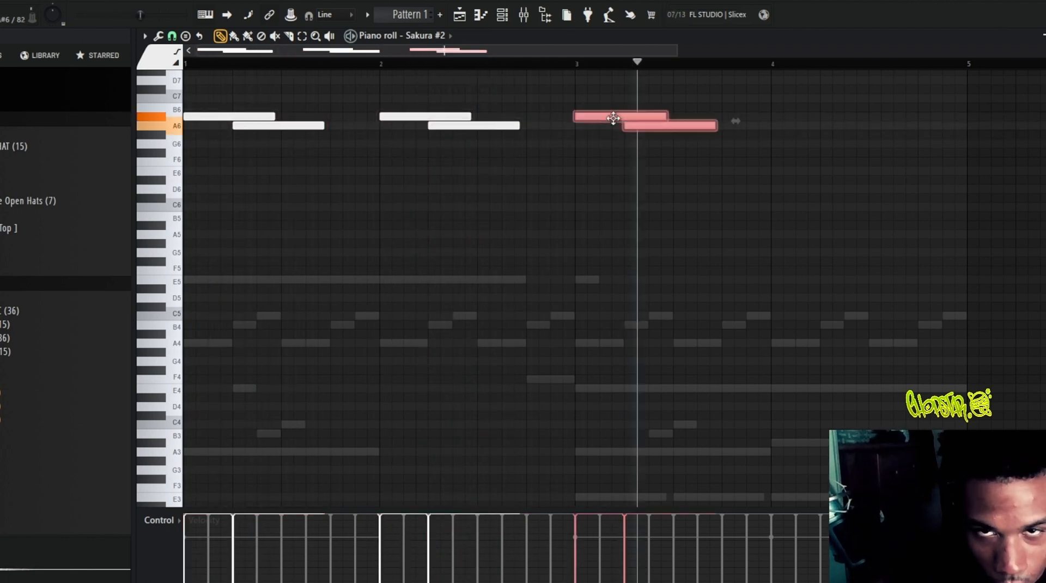
key("ctrl+b")
key("space")
- Finish bar 4 of Sakura #2 with short, non-overlapping D7 and E7 notes on beats 3 and 4
left_click(866, 80)
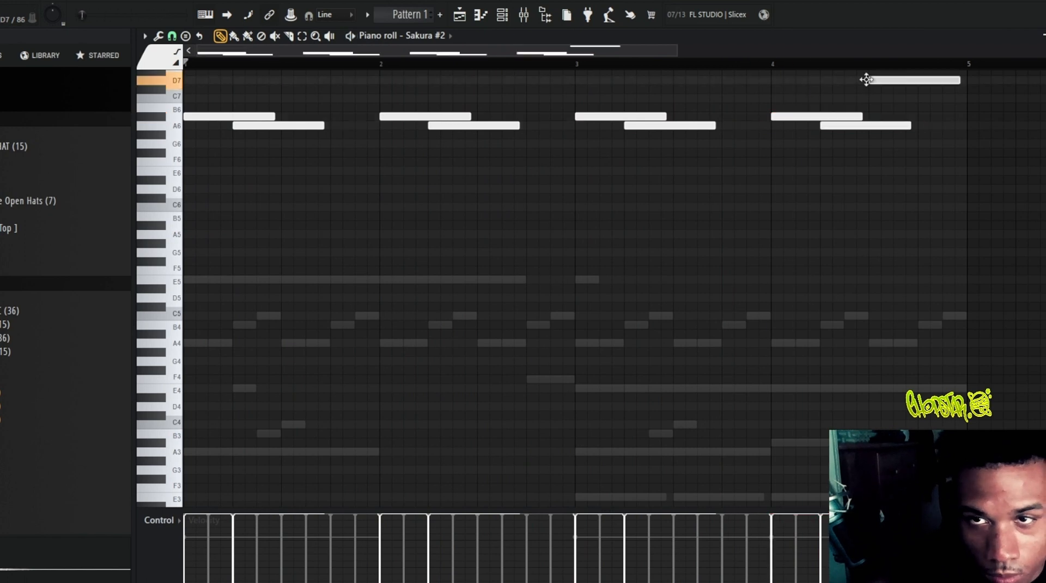
scroll(917, 98, "up", 2)
left_click(919, 90)
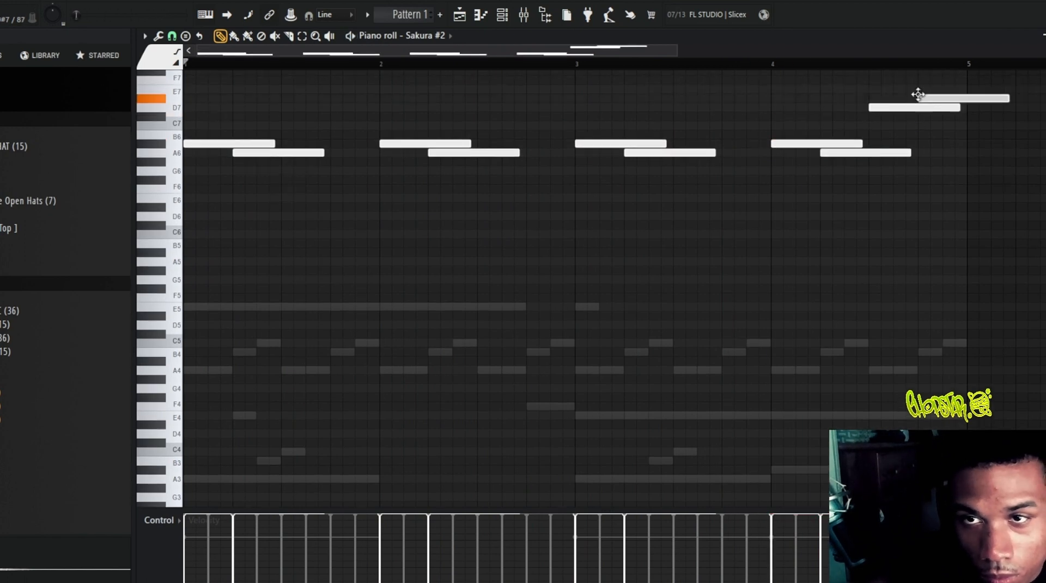
key("space")
left_click_drag(961, 103, 911, 107)
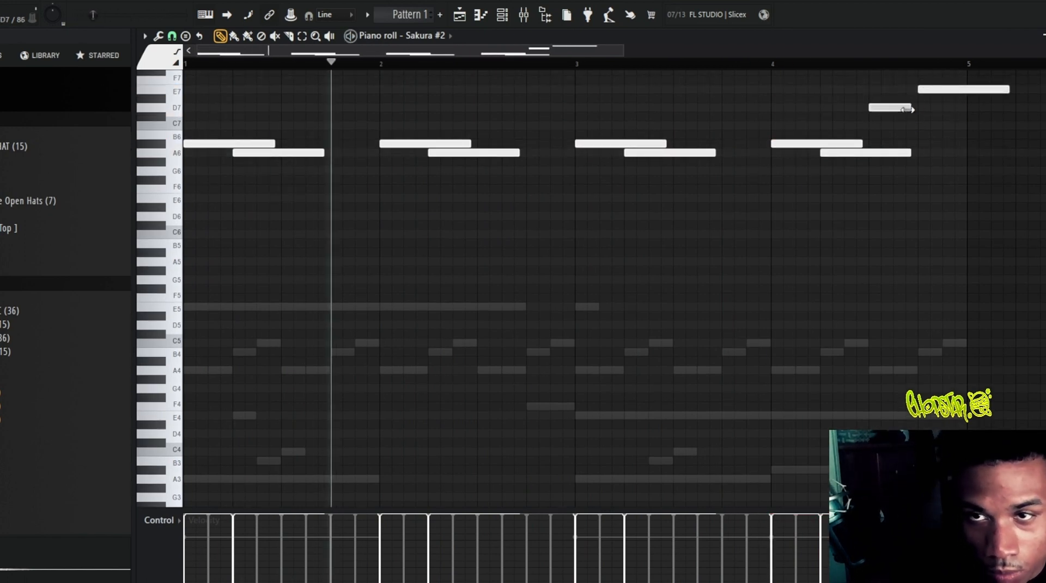
left_click_drag(1006, 89, 949, 89)
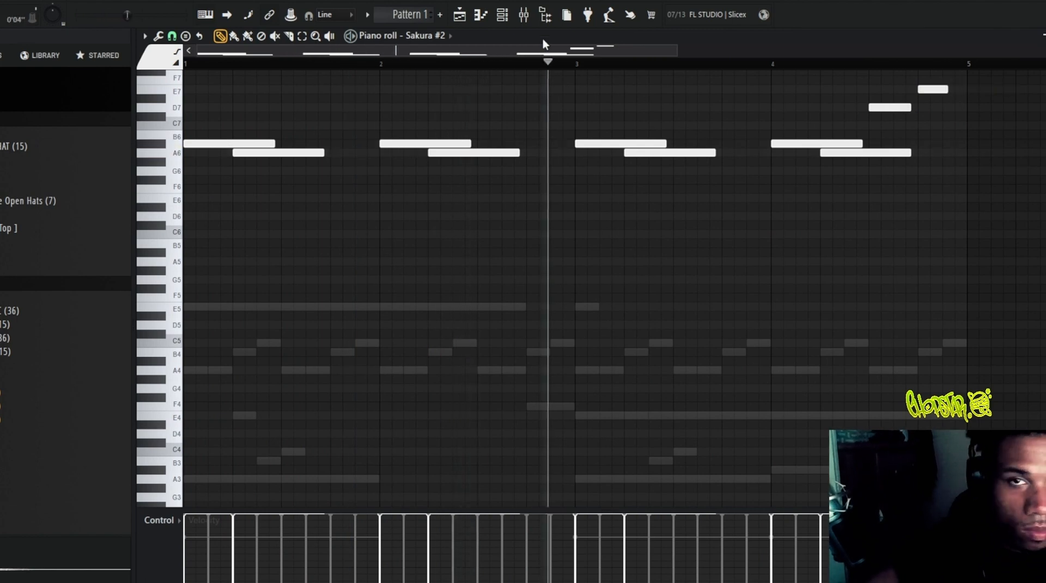
- Adjust the panning of the Sakura #2 channel and lengthen its final E7 note to the end of bar 4
left_click(502, 14)
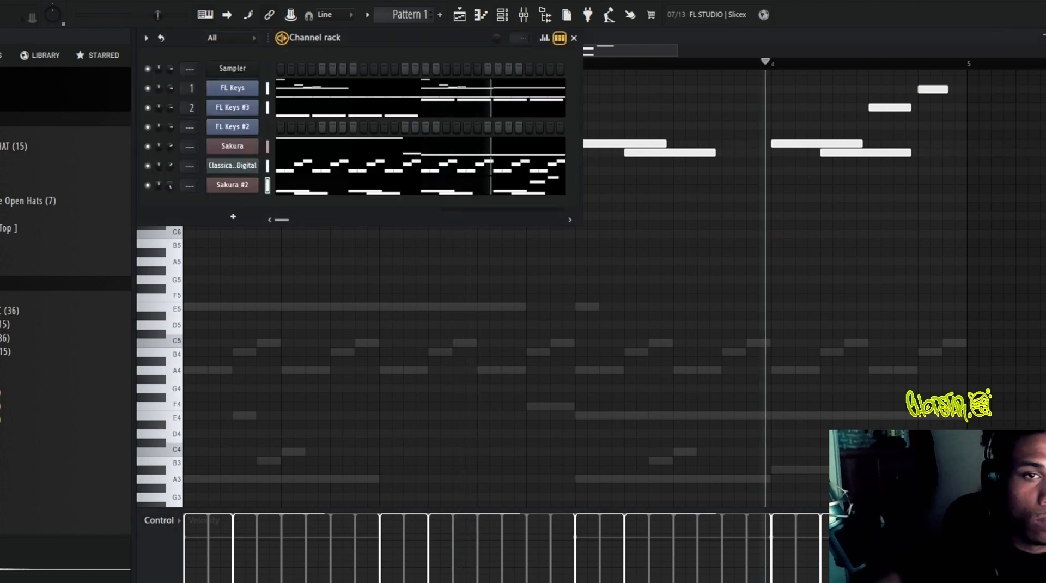
left_click_drag(160, 186, 159, 194)
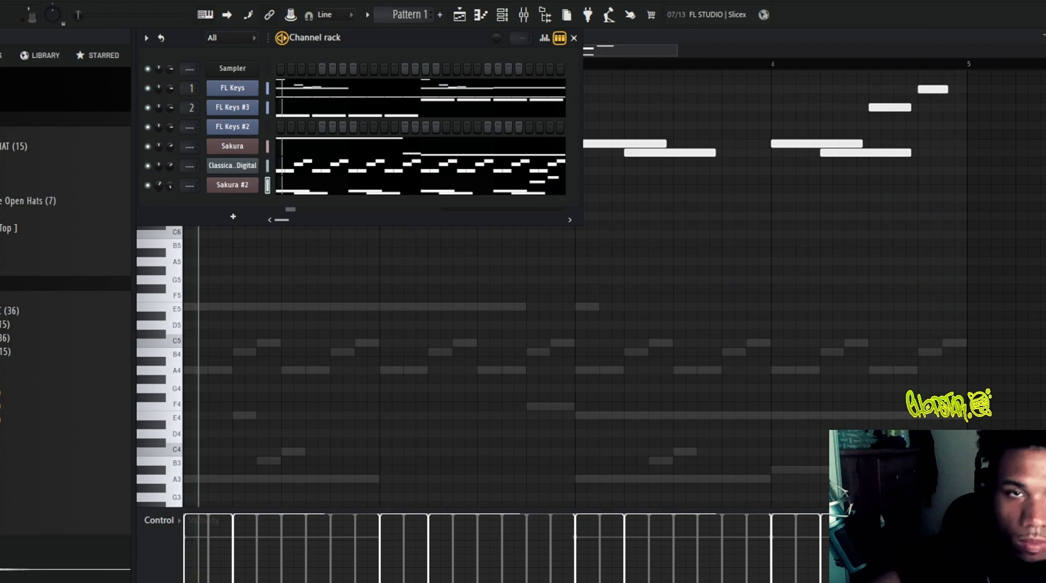
left_click_drag(947, 89, 967, 90)
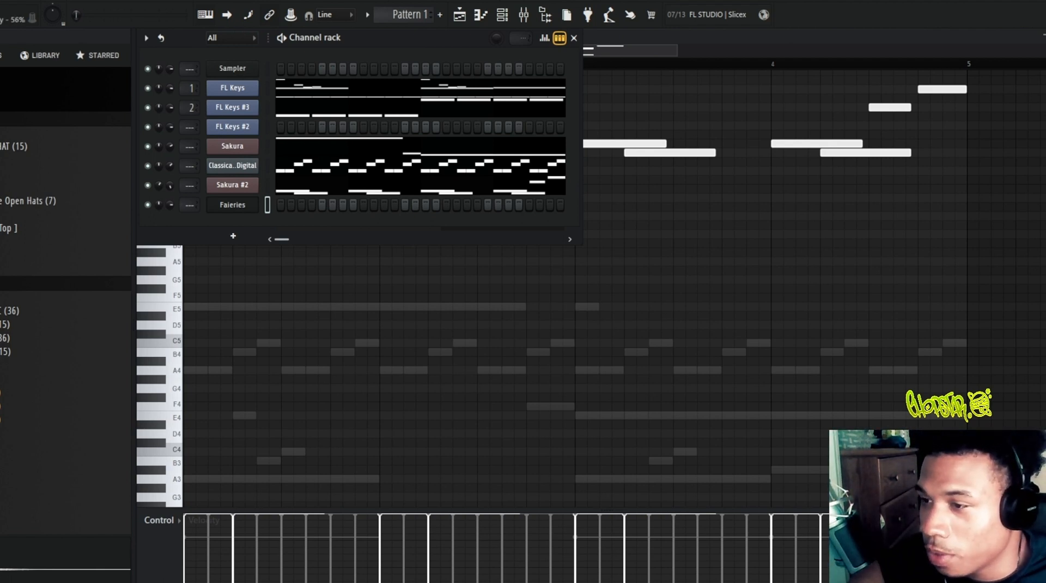
- Record a sustained E5, F5, E5 line across the four bars on the Faieries channel
key("space")
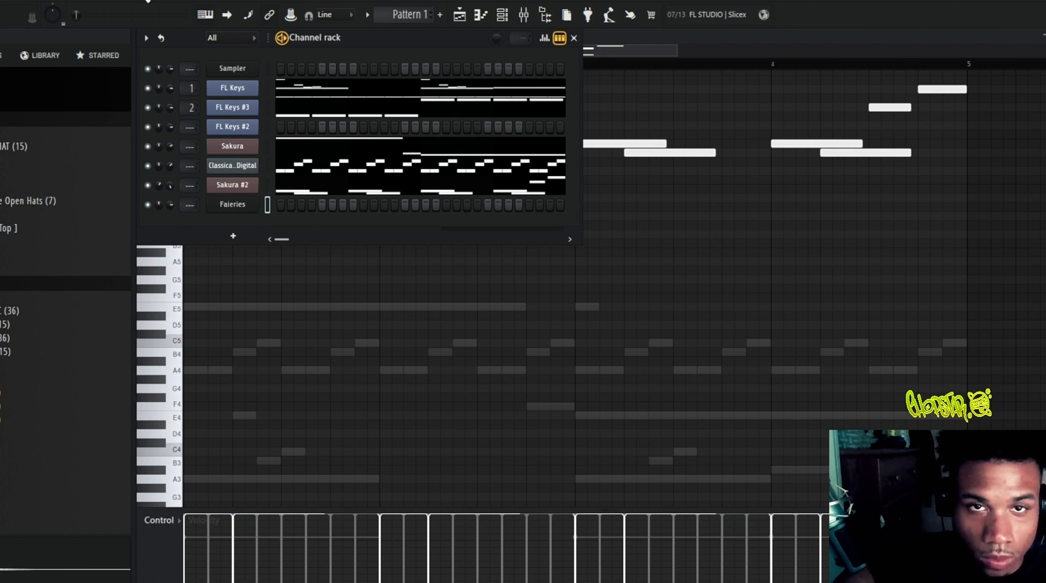
key("space")
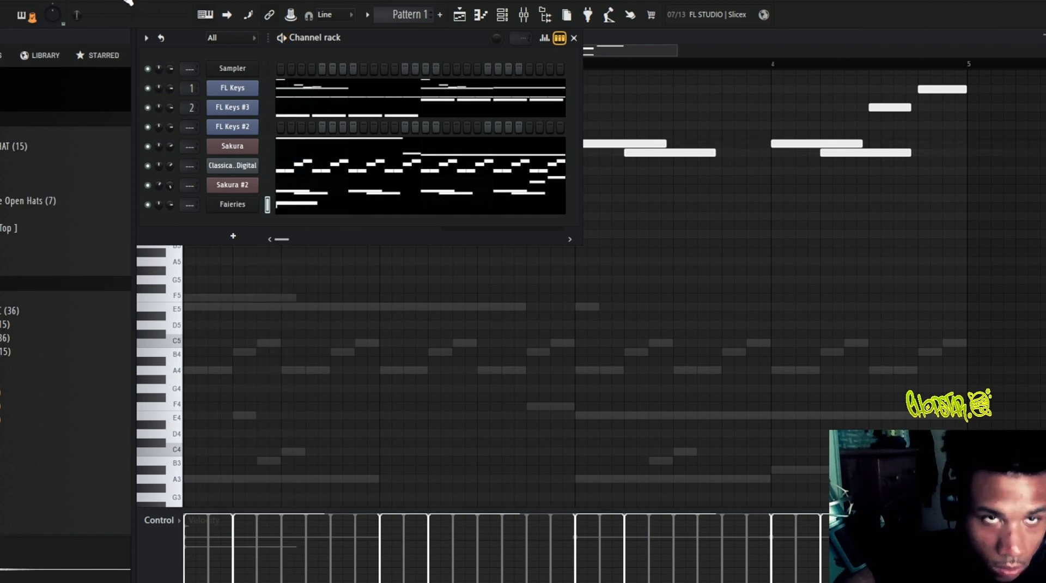
key("space")
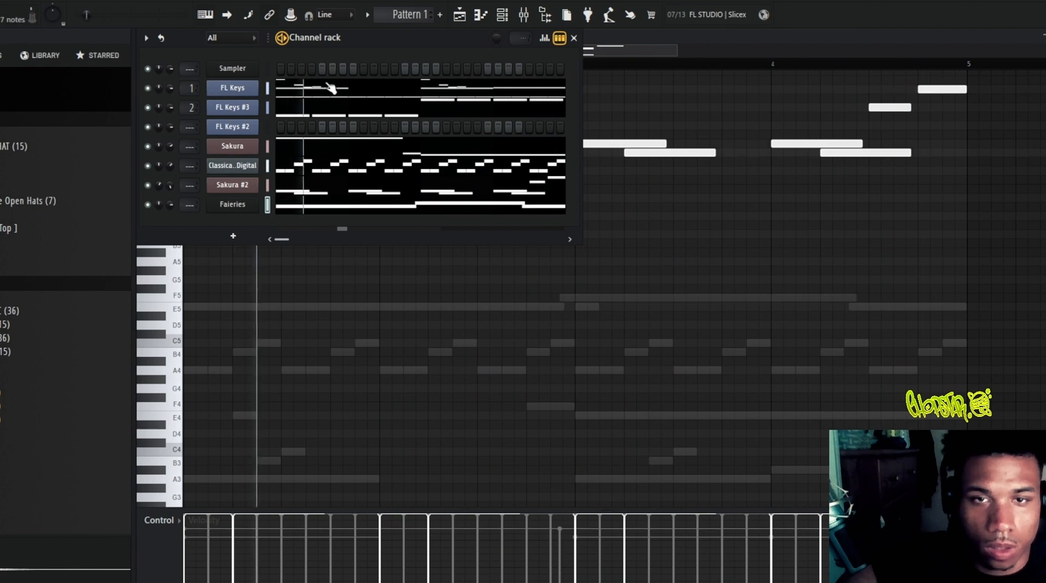
- Quantize the recorded Faieries notes so they start on bar 1, bar 3 and beat 3 of bar 4
left_click(416, 210)
key("space")
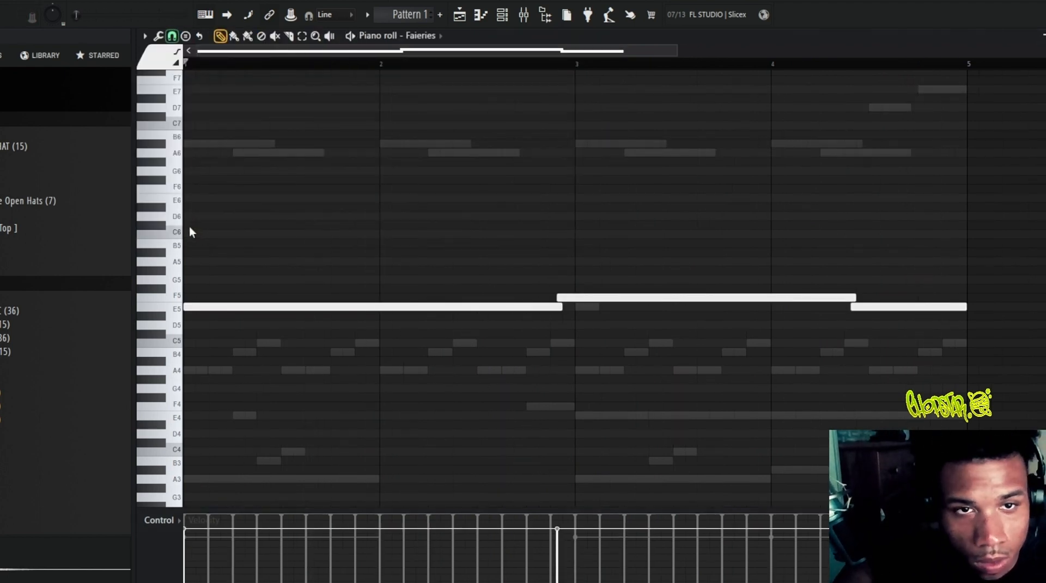
key("ctrl+q")
key("ctrl+z")
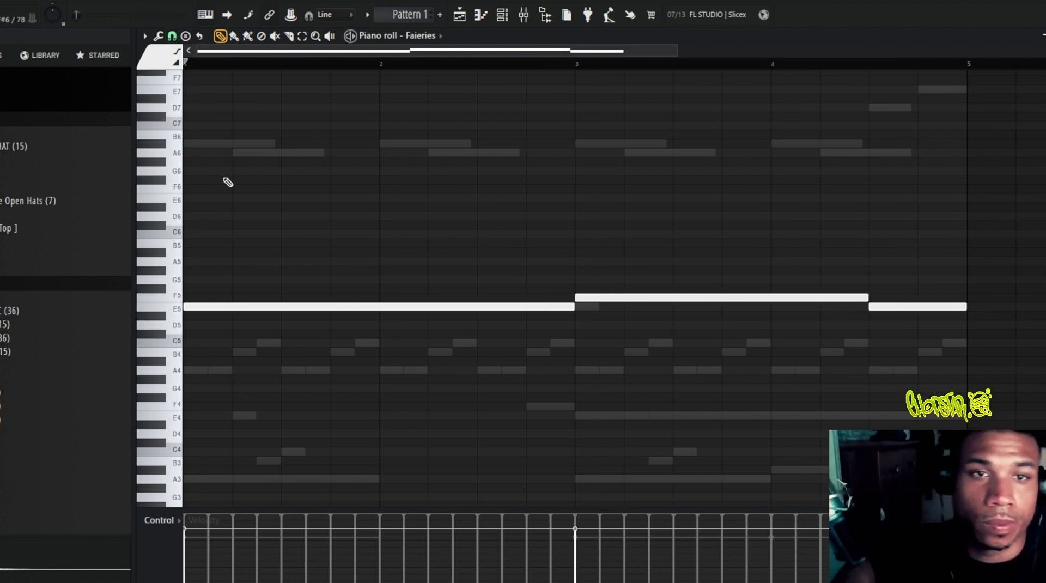
- Cut the Master track's low EQ band to -18.0 at 219 Hz in the mixer and bring up the channel rack over the playlist
left_click(525, 19)
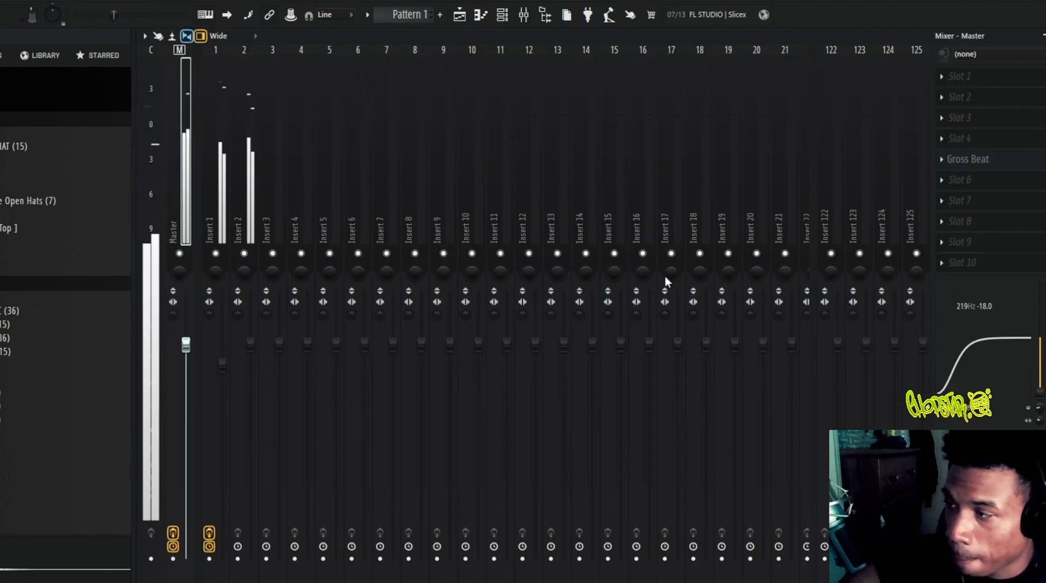
left_click(469, 17)
left_click(507, 18)
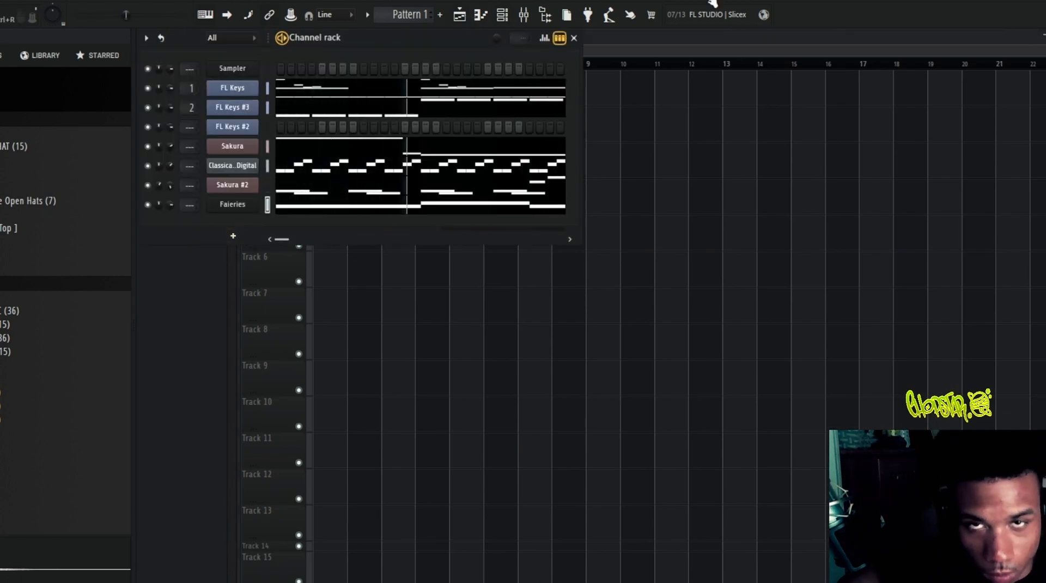
- Remove the trial Pattern 1 clip from the playlist and split Pattern 1 by channel into separate patterns
left_click(606, 100)
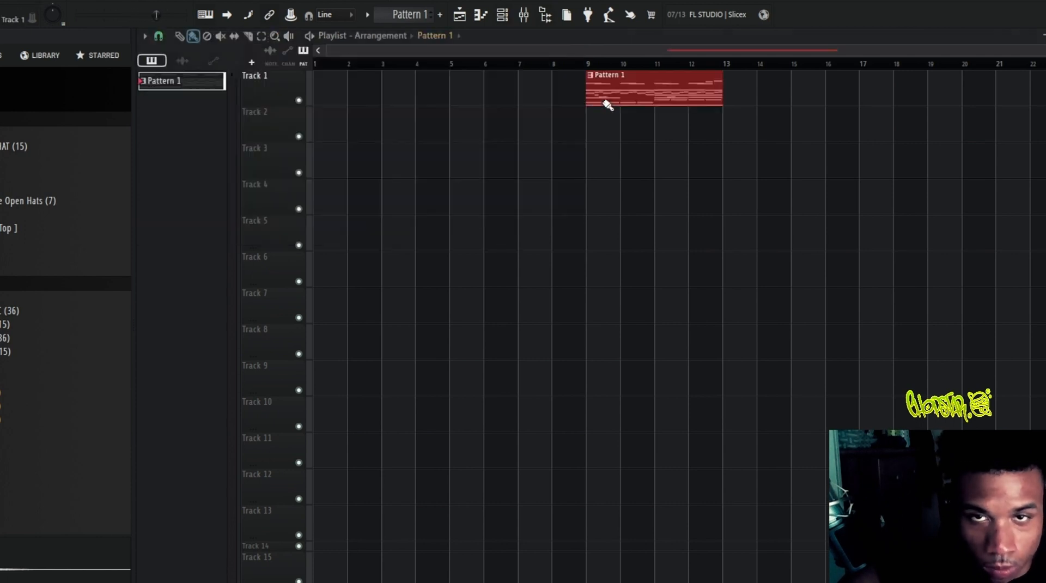
right_click(624, 96)
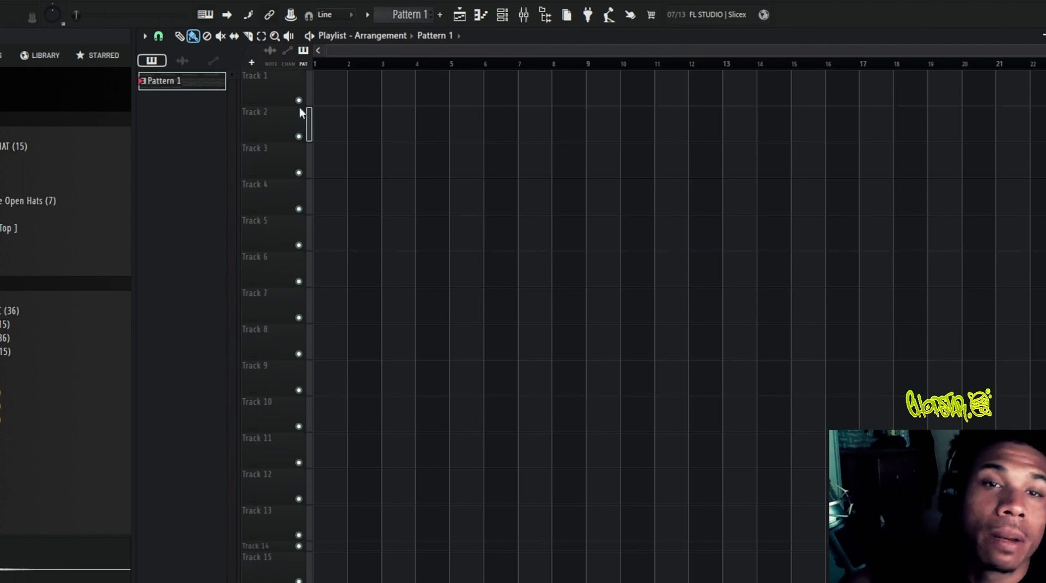
left_click(326, 96)
right_click(353, 72)
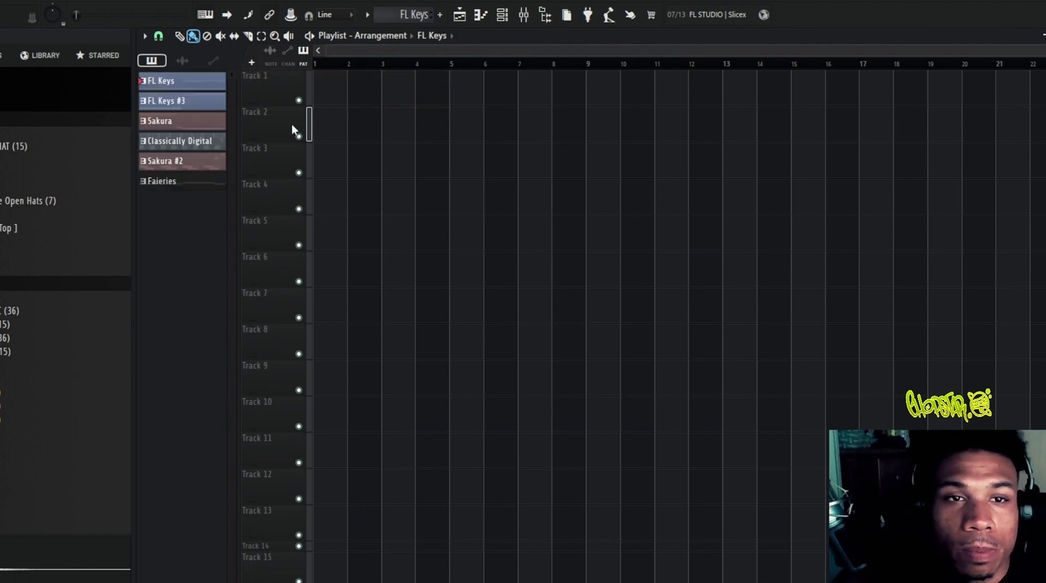
- Place all six instrument patterns at bar 1, stacked on Tracks 1 to 6, and play the arrangement
left_click(176, 185)
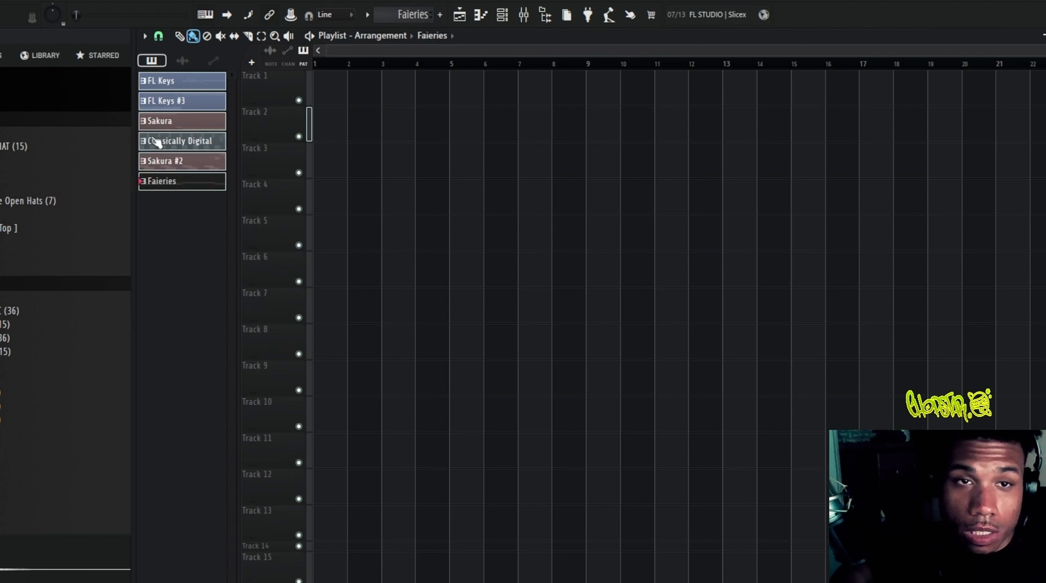
left_click_drag(314, 97, 322, 96)
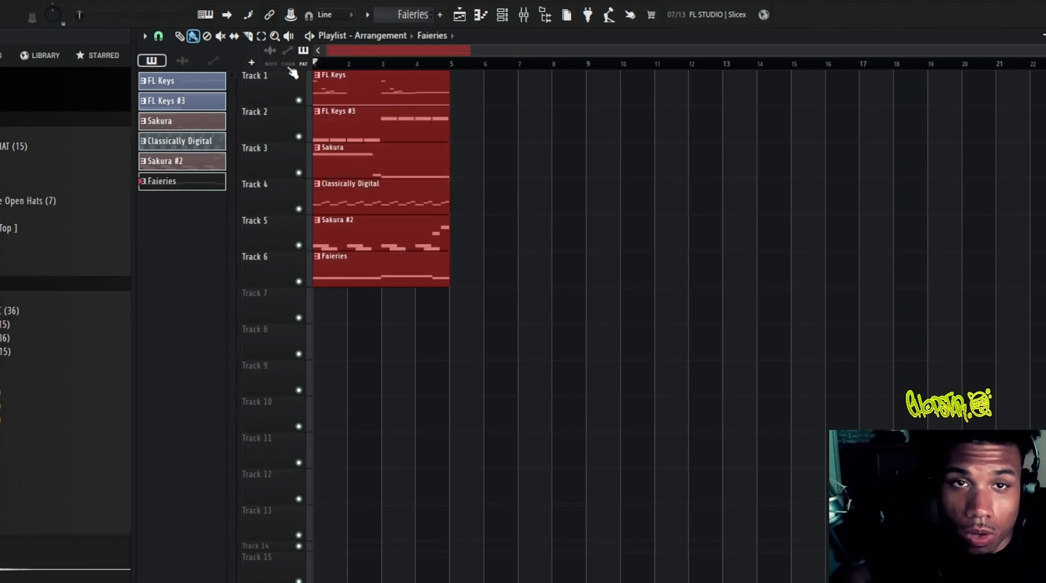
key("space")
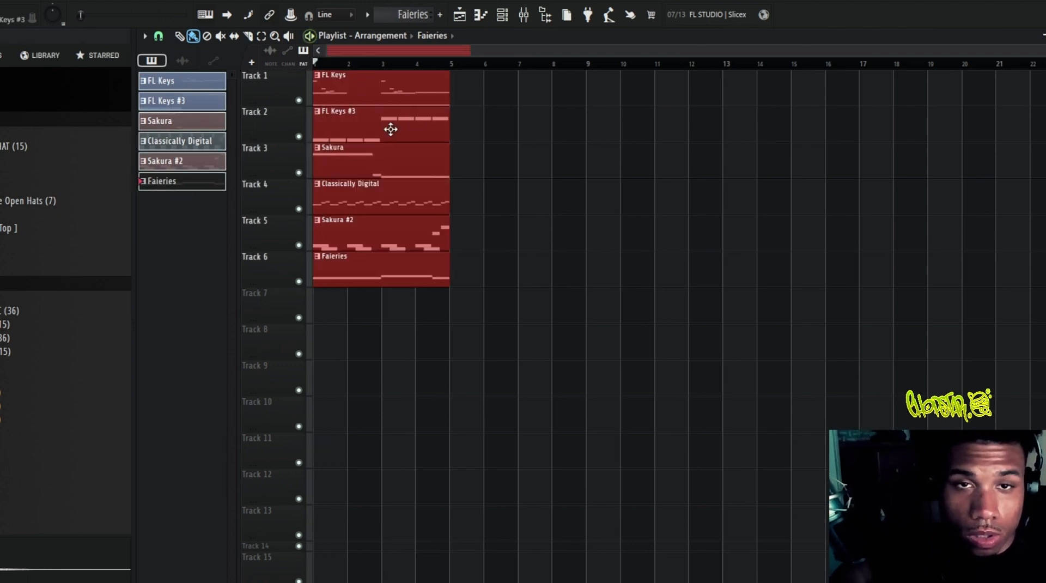
- Repeat the six-track, four-bar block back to back so it fills bars 1 to 24
key("ctrl+b")
key("ctrl+b")
key("ctrl+b")
key("ctrl+b")
key("ctrl+b")
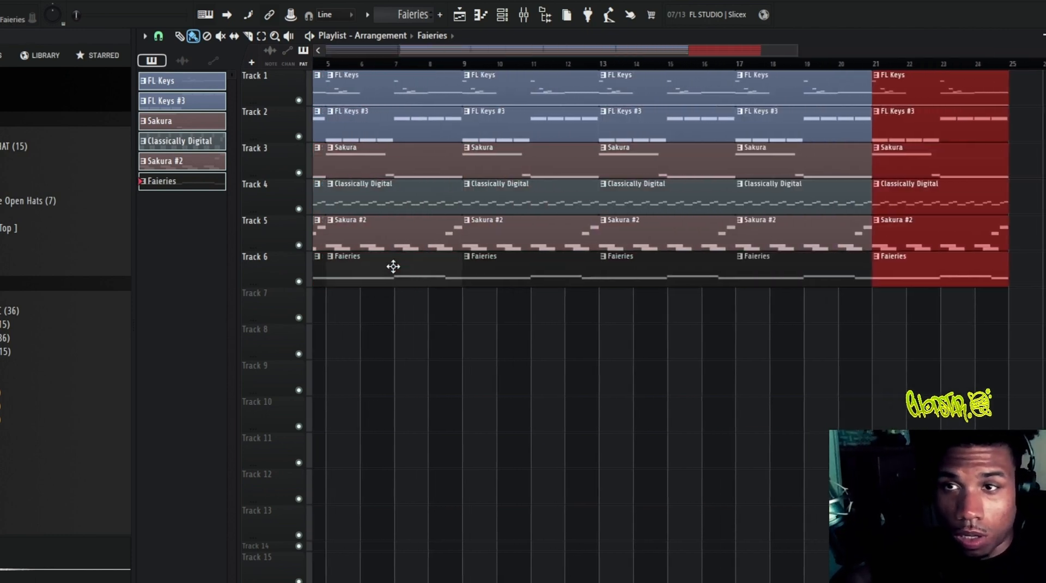
scroll(928, 337, "up", 3)
scroll(928, 337, "down", 2)
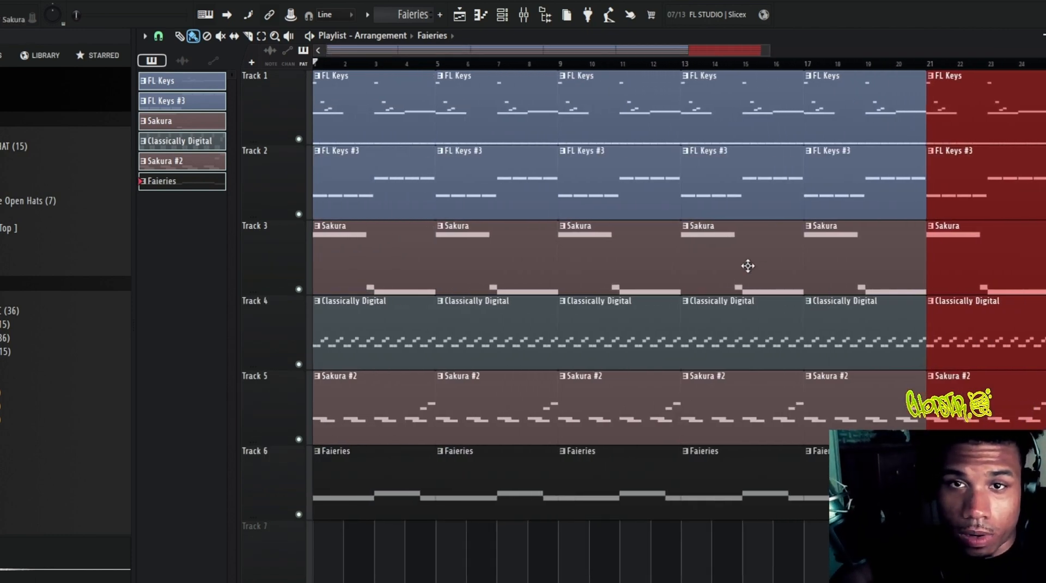
scroll(749, 266, "down", 1)
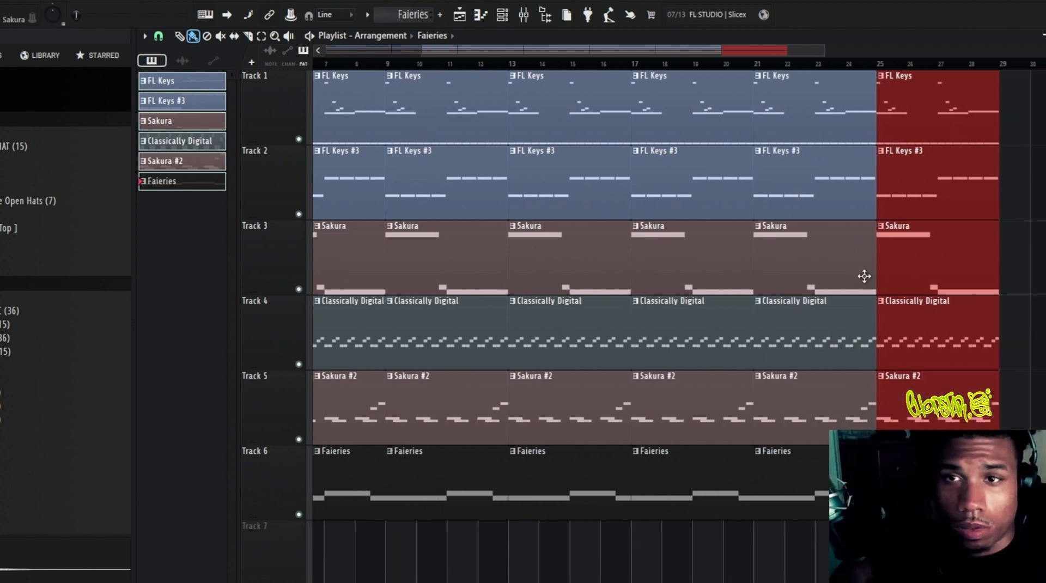
key("ctrl+b")
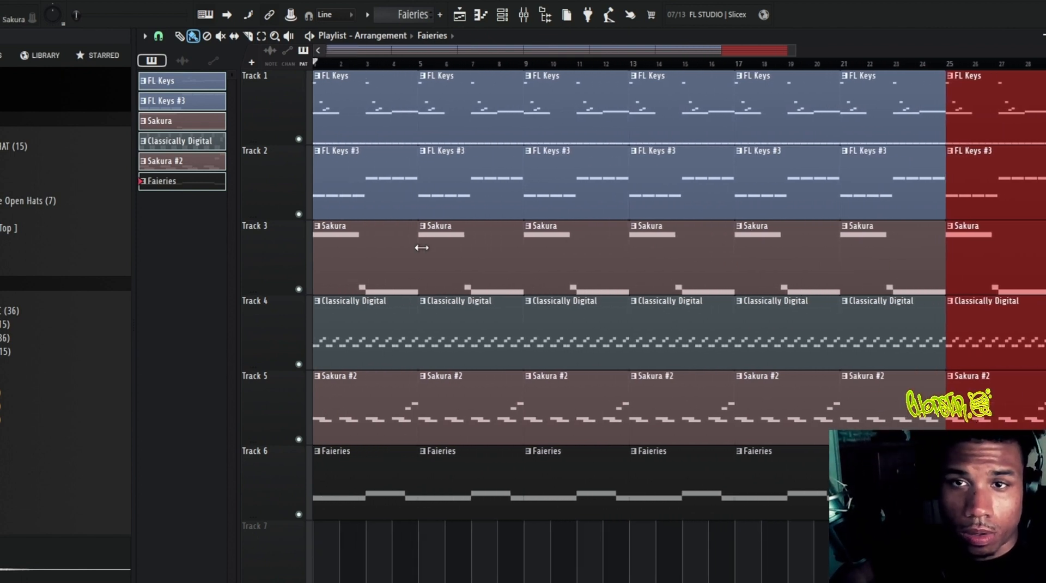
key("Delete")
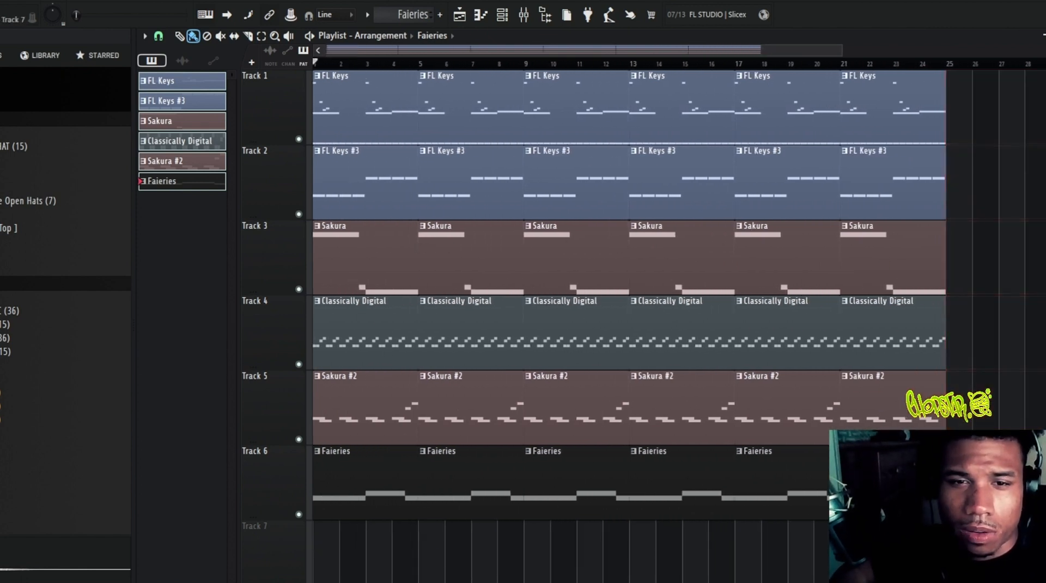
- Delete the Sakura, Classically Digital and Sakura #2 clips from bars 1 to 8 and start playback
left_click_drag(467, 234, 343, 402)
key("Delete")
key("space")
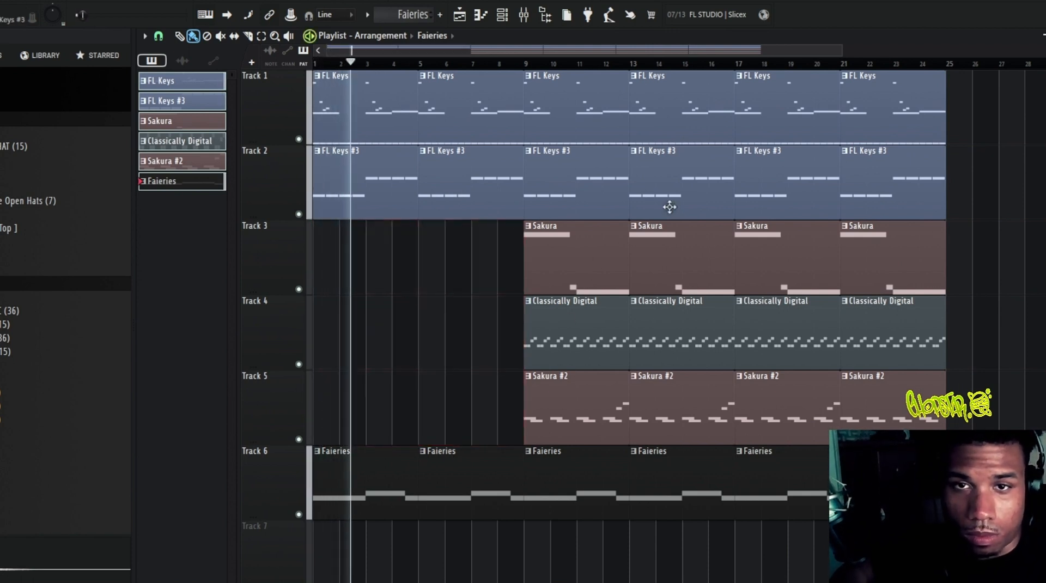
- Delete the FL Keys #3 and Sakura clips from bars 9 to 16 and the Faieries clips from bar 17 onward
left_click_drag(680, 276, 596, 163)
key("Delete")
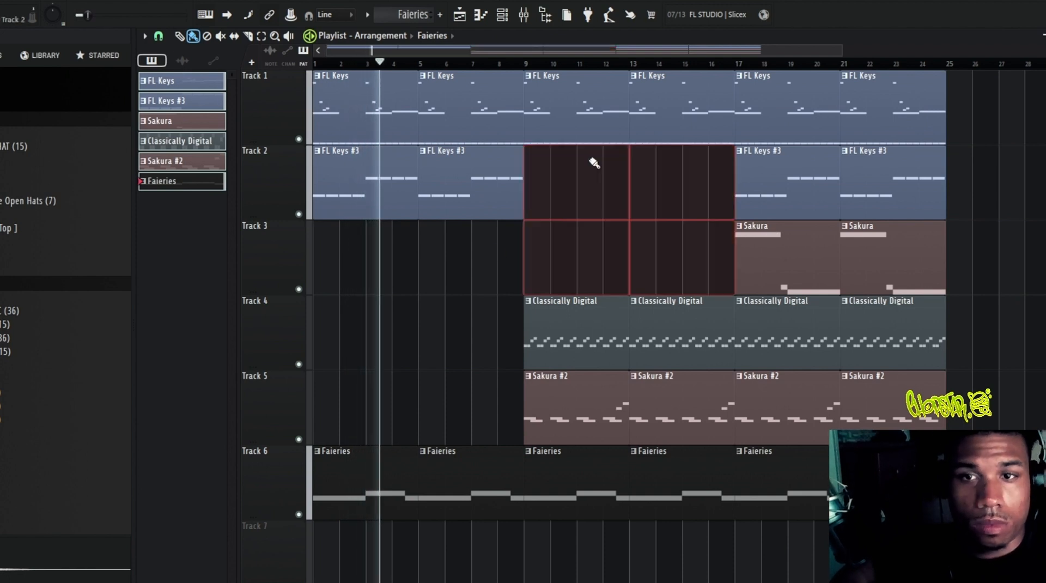
left_click_drag(903, 419, 812, 404)
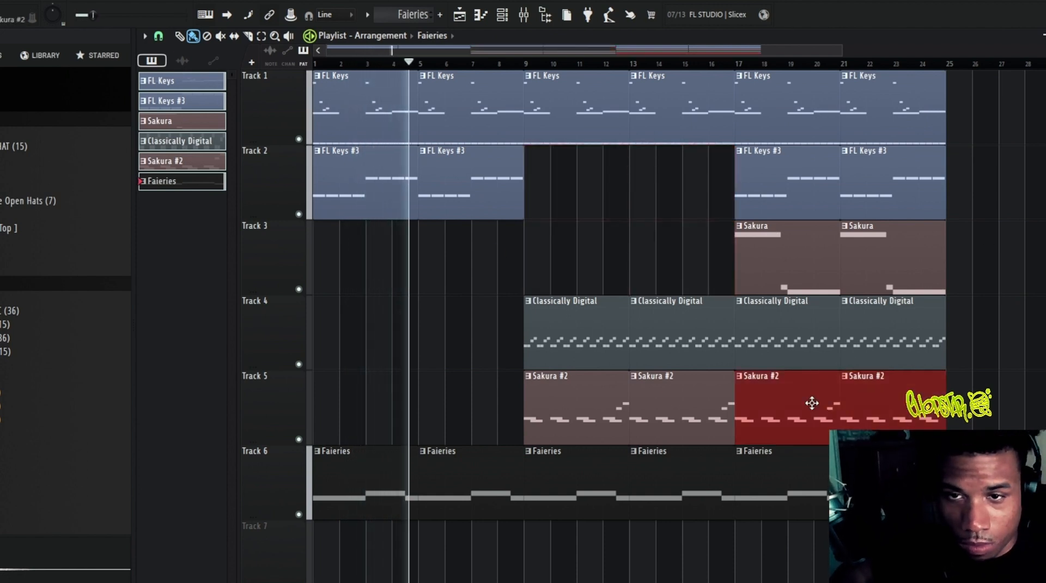
left_click_drag(902, 484, 778, 469)
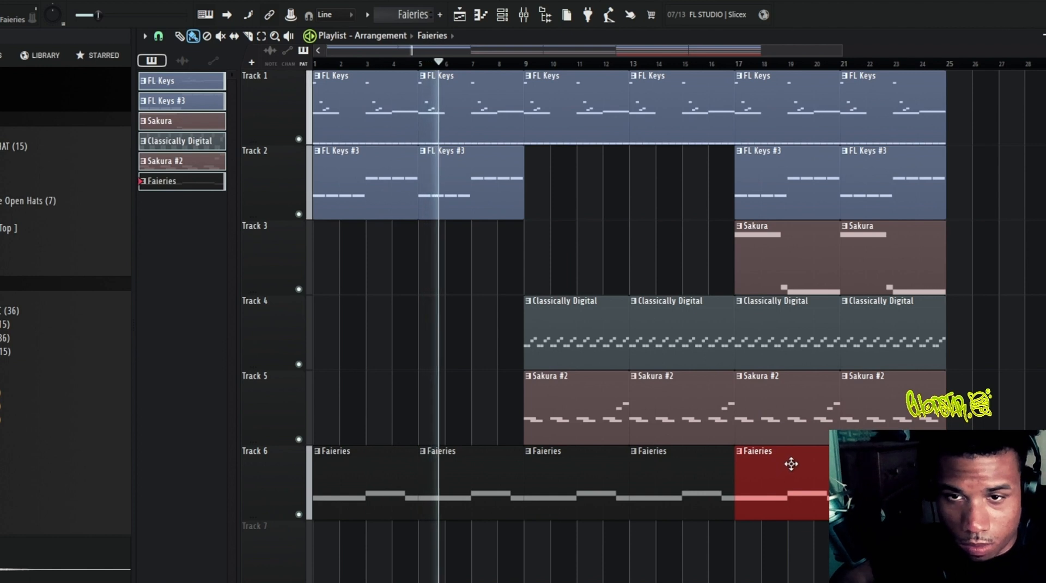
key("Delete")
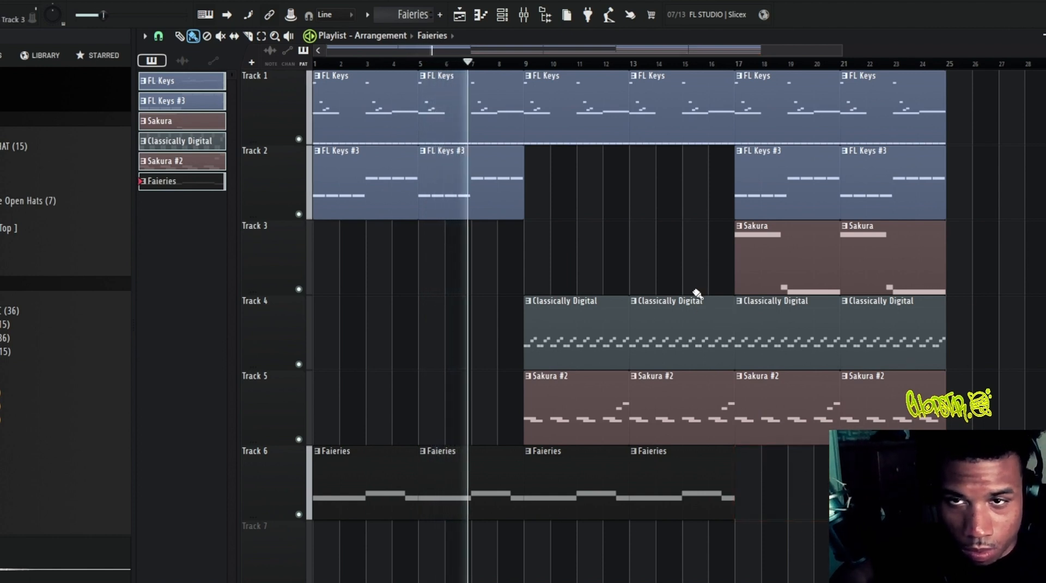
- Duplicate the FL Keys, Sakura #2 and FL Keys #3 clips of bars 17 to 24 into bars 25 to 32
left_click_drag(800, 124, 894, 77)
key("ctrl+b")
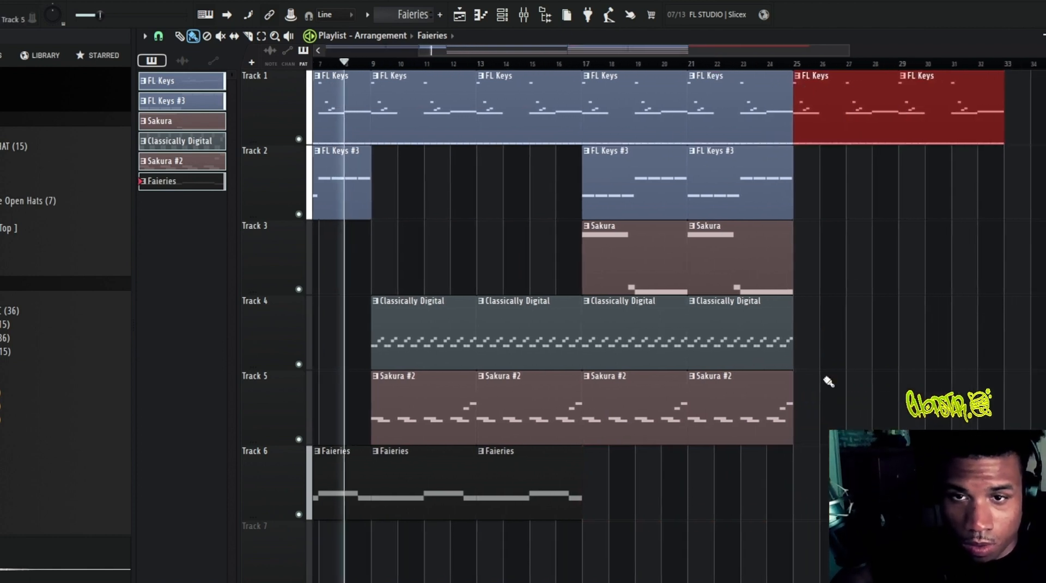
left_click_drag(761, 386, 606, 364)
left_click_drag(651, 417, 713, 401)
key("ctrl+b")
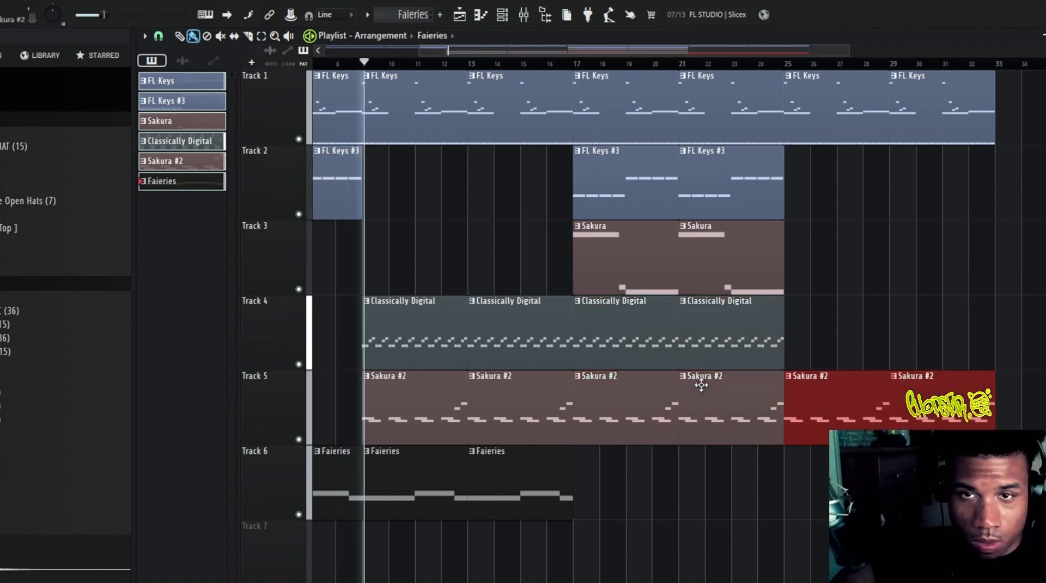
left_click_drag(732, 194, 601, 171)
key("ctrl+b")
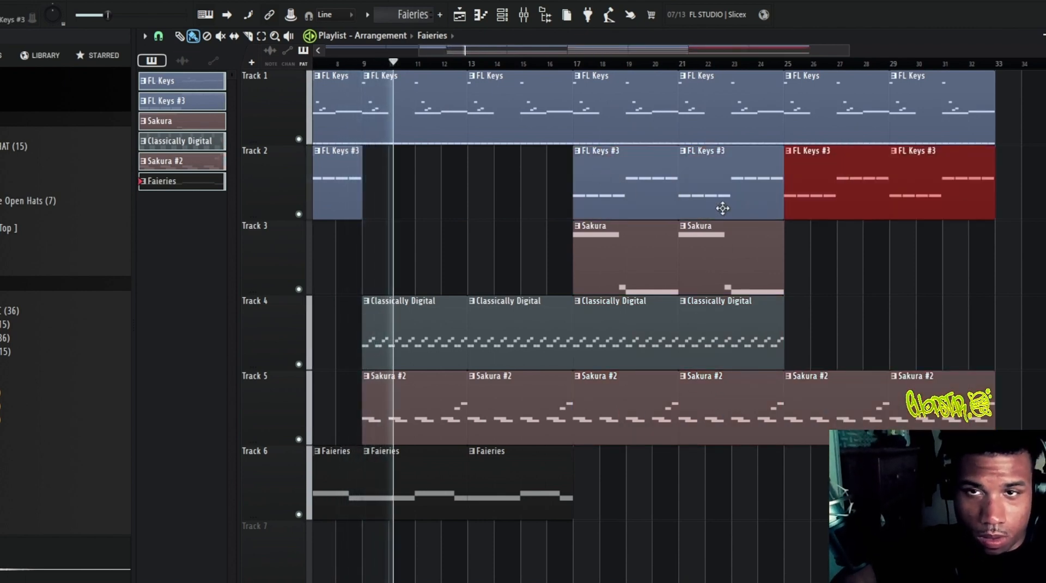
- Check the track levels in the mixer during playback and return to the playlist
right_click(536, 211, "ctrl")
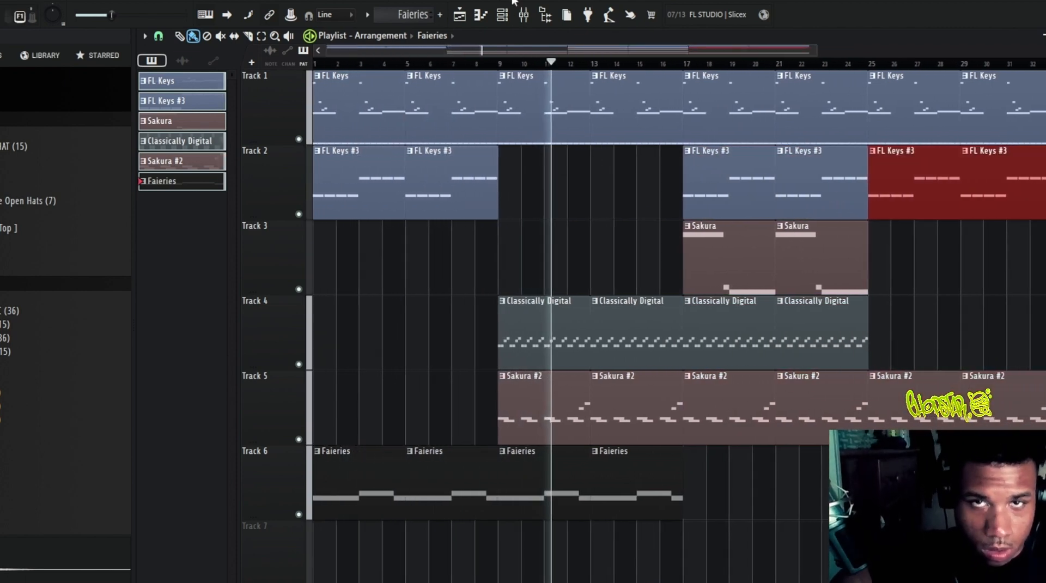
key("F9")
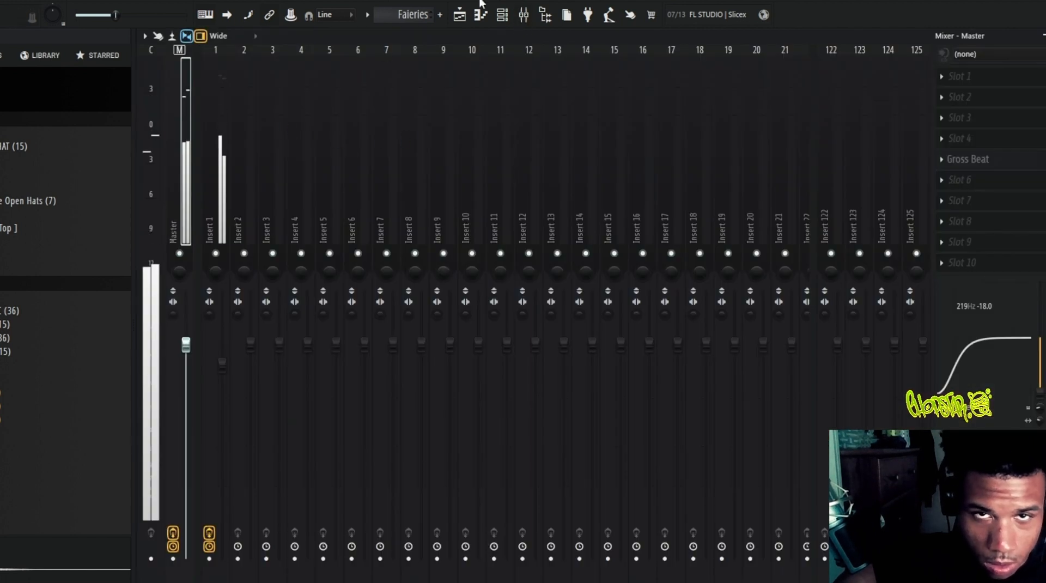
left_click(460, 15)
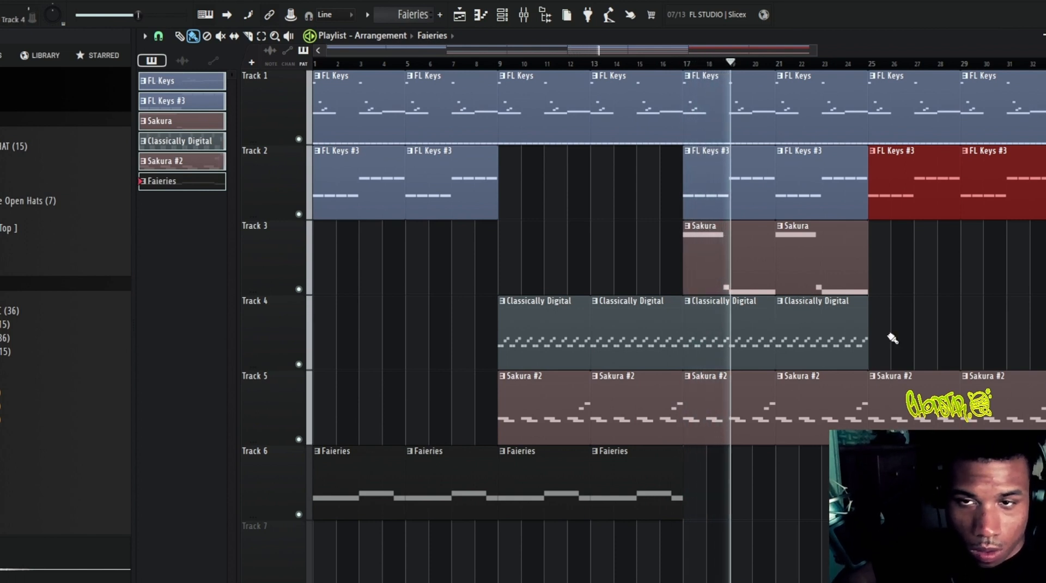
- Copy two Faieries clips and two Classically Digital clips into bars 33 to 40 on their own tracks
scroll(901, 335, "up", 2)
left_click_drag(583, 494, 442, 507)
mouse_move(485, 484)
left_mouse_down()
mouse_move(644, 469)
mouse_move(998, 479)
mouse_move(784, 484)
left_mouse_up()
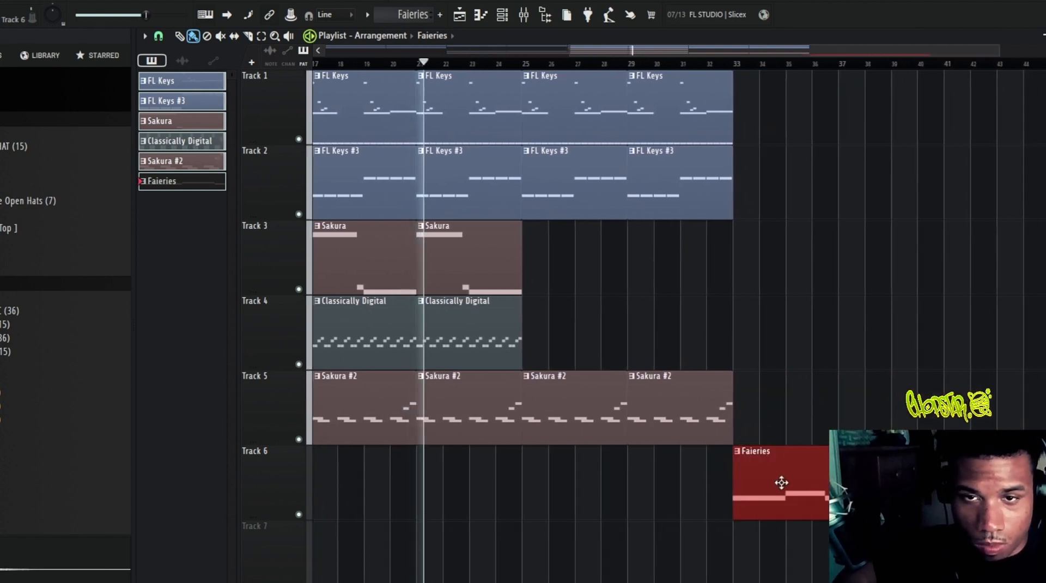
left_click(425, 324)
mouse_move(425, 324)
left_mouse_down()
mouse_move(820, 324)
mouse_move(741, 323)
left_mouse_up()
- Extend the FL Keys and FL Keys #3 clips through bar 40 and delete their surplus copies in bars 41 to 48
mouse_move(708, 123)
left_mouse_down()
mouse_move(626, 158)
mouse_move(542, 158)
left_mouse_up()
key("ctrl+b")
key("ctrl+b")
left_click_drag(685, 317, 627, 291)
key("ctrl+b")
mouse_move(867, 251)
left_mouse_down()
mouse_move(857, 147)
mouse_move(913, 158)
left_mouse_up()
key("Delete")
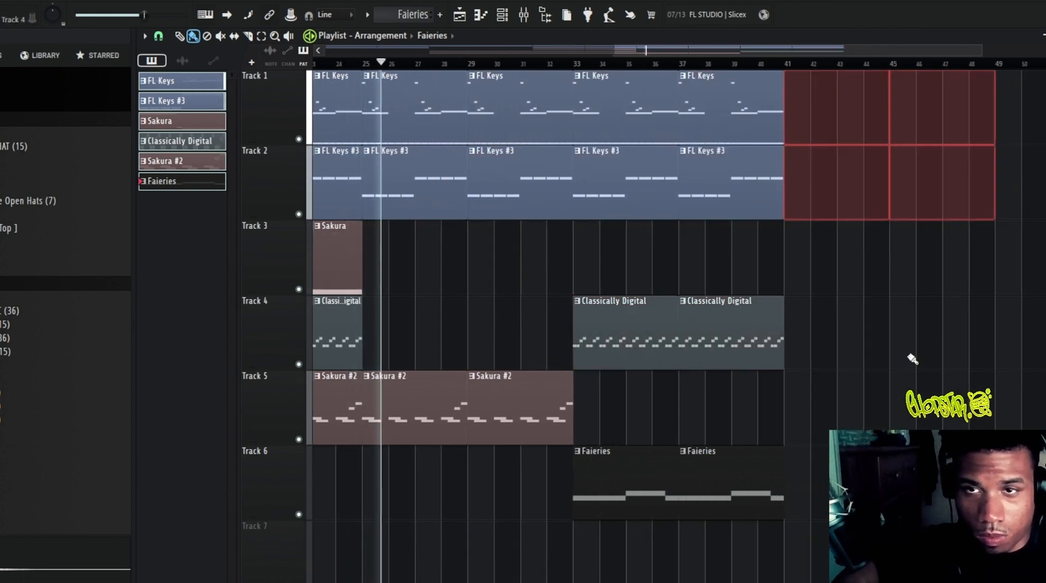
- Check the mixer levels and consolidate the full arrangement into one audio clip on Track 1
scroll(931, 354, "down", 3)
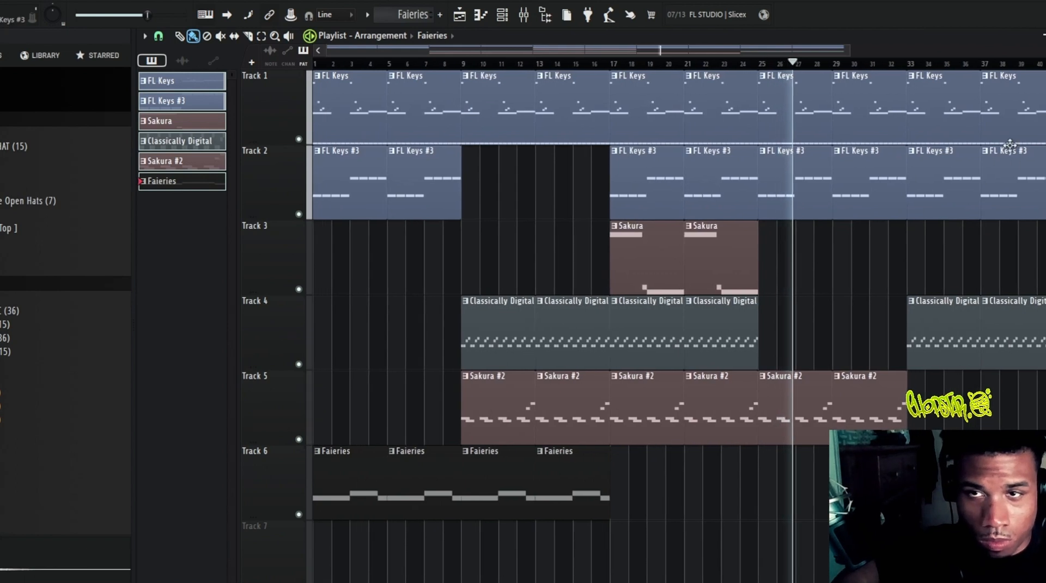
left_click_drag(1016, 106, 835, 109)
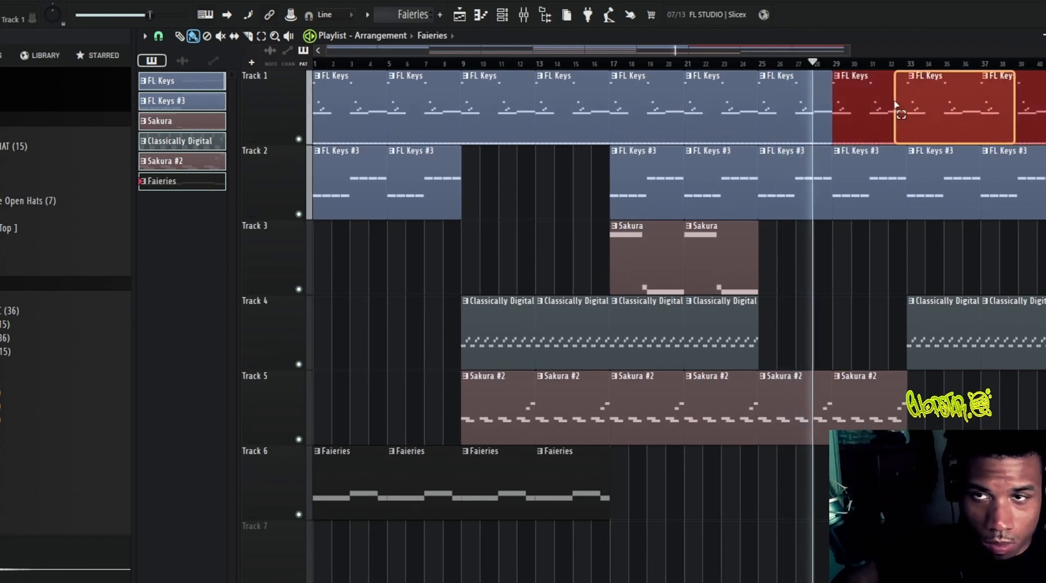
left_click(524, 14)
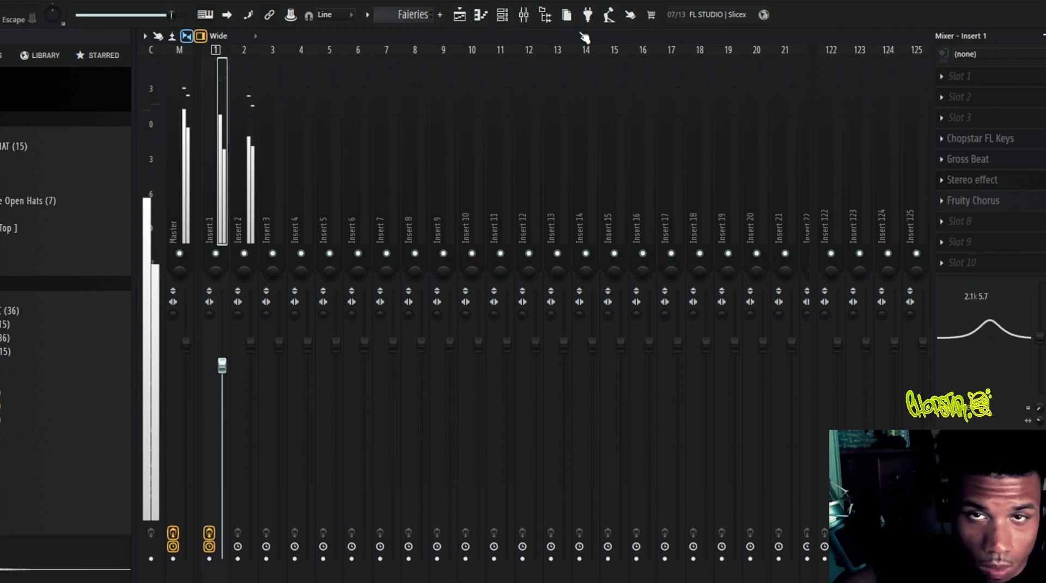
left_click(458, 17)
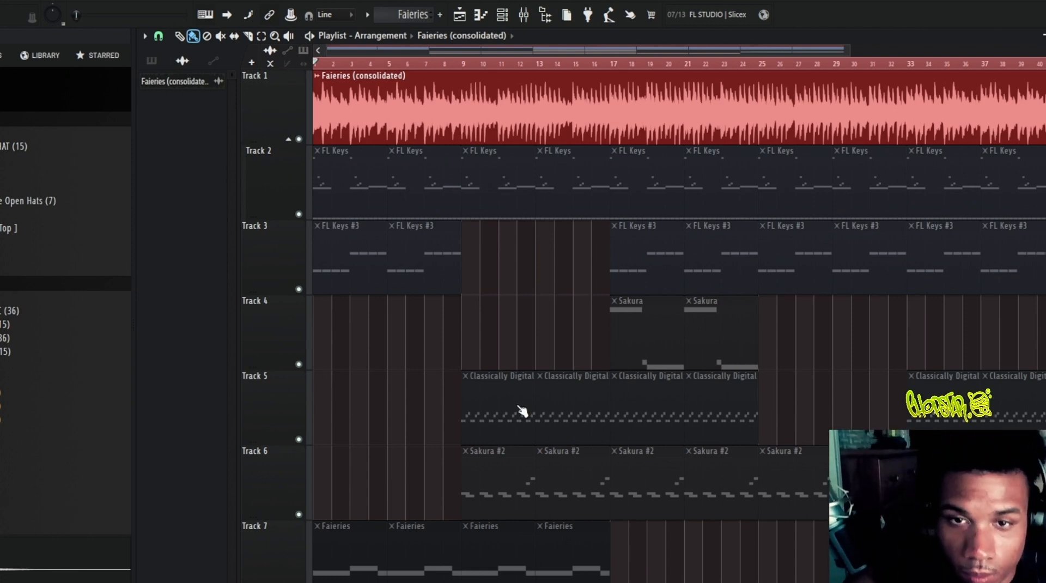
- Restore the removed consolidated audio clip at bar 1 of Track 1 and make it a unique sample
right_click(314, 77)
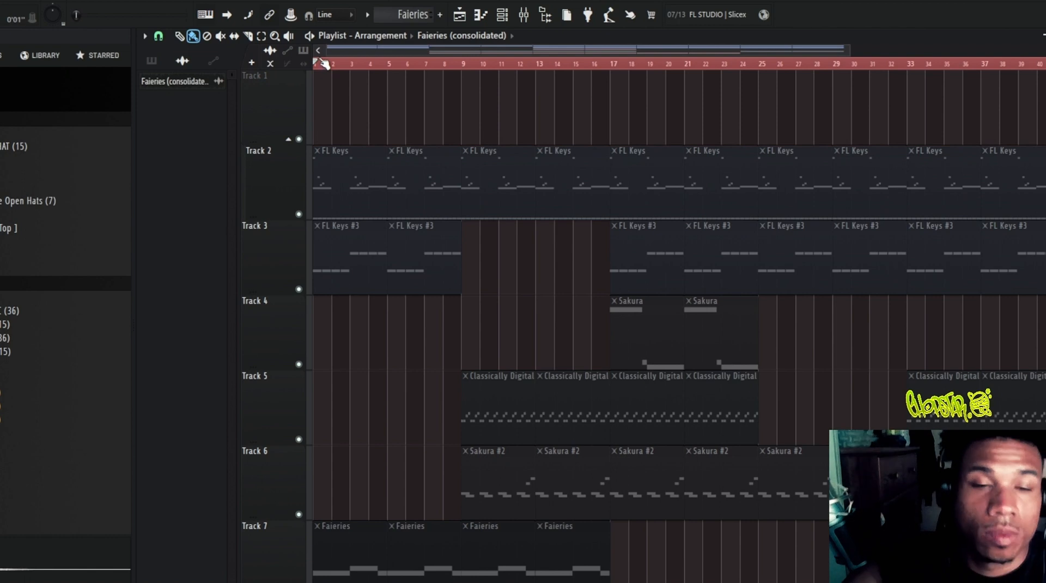
left_click(324, 69)
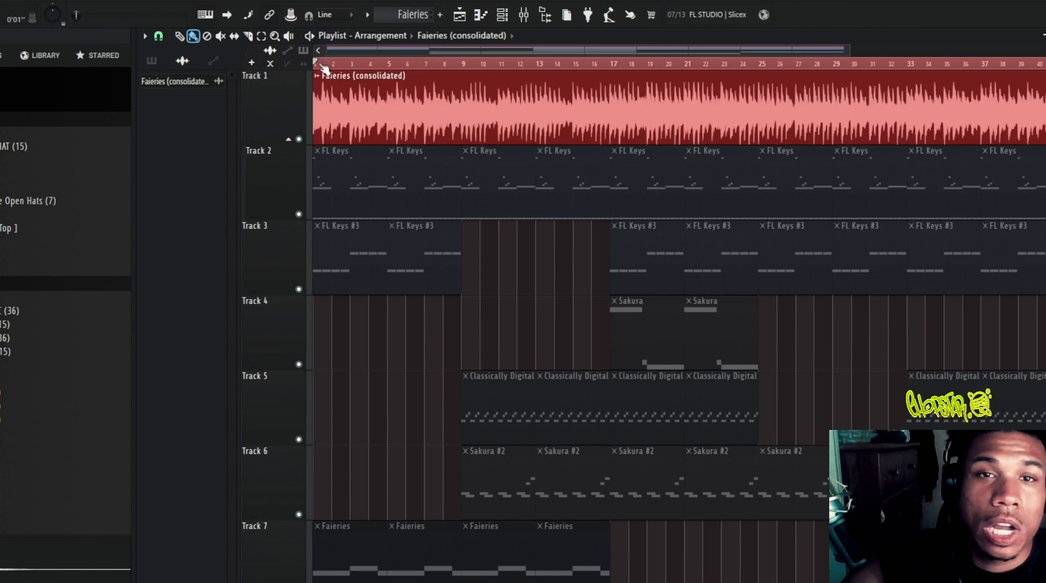
left_click(433, 104)
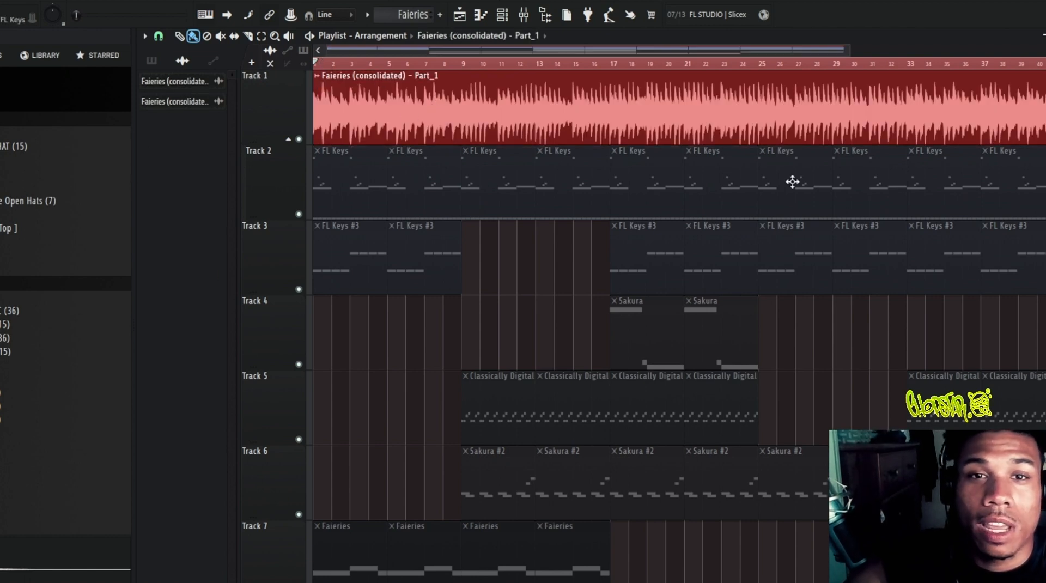
- Clear the playlist, delete all six instrument patterns, and bring up the channel rack for the empty Pattern 1
left_click(459, 100)
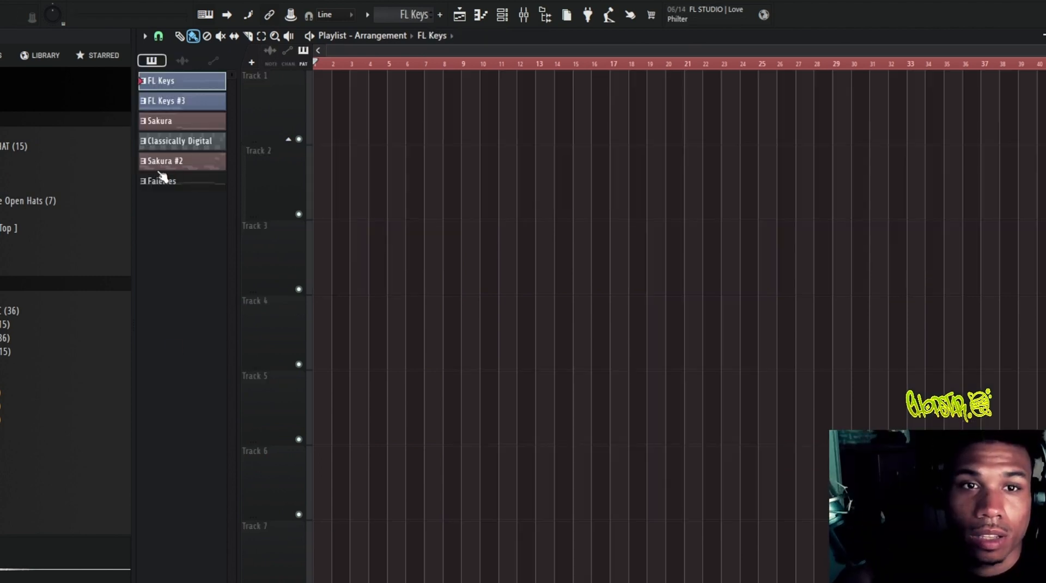
left_click(169, 181)
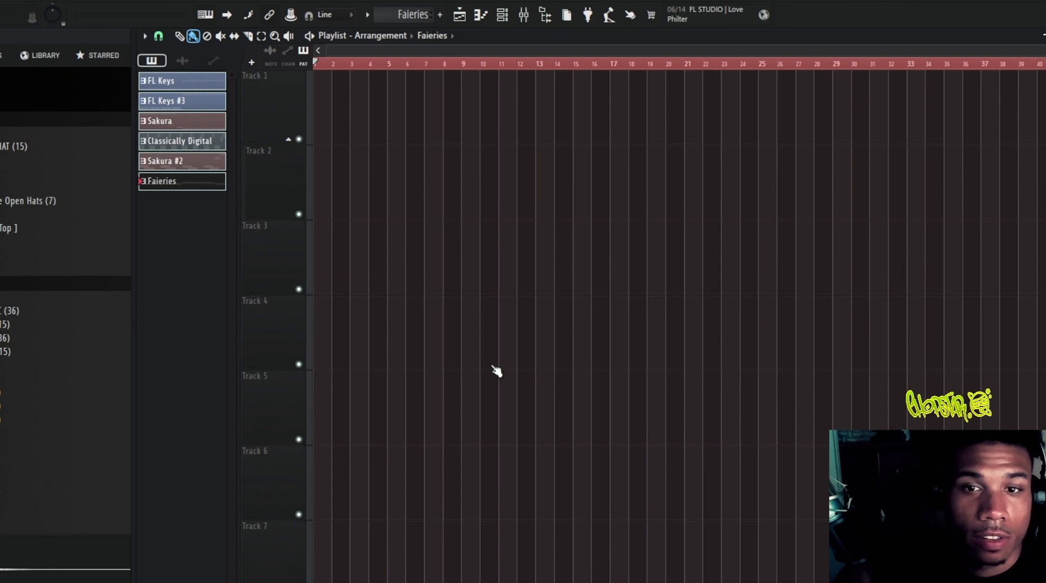
key("Delete")
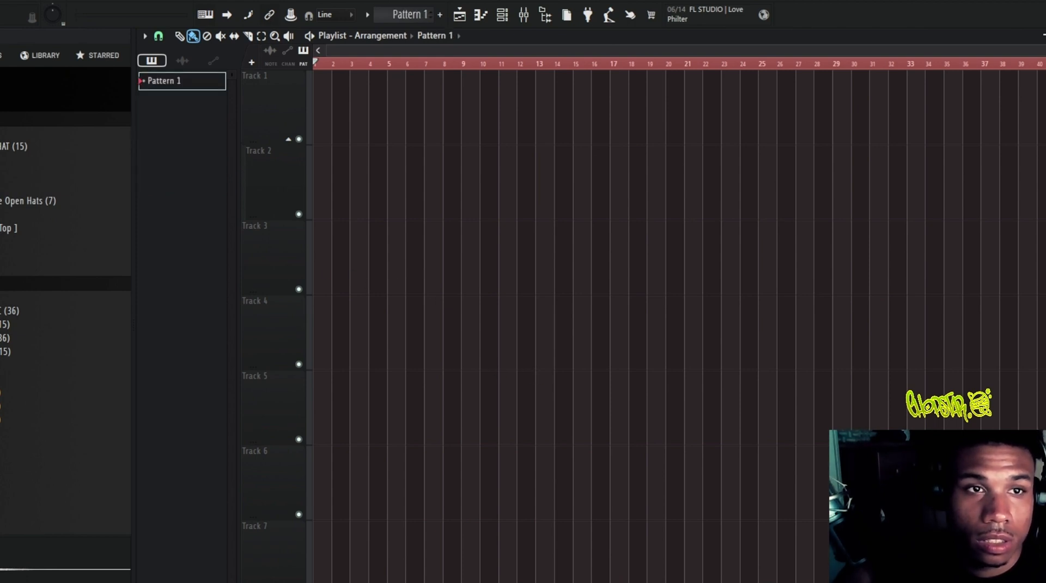
left_click(502, 16)
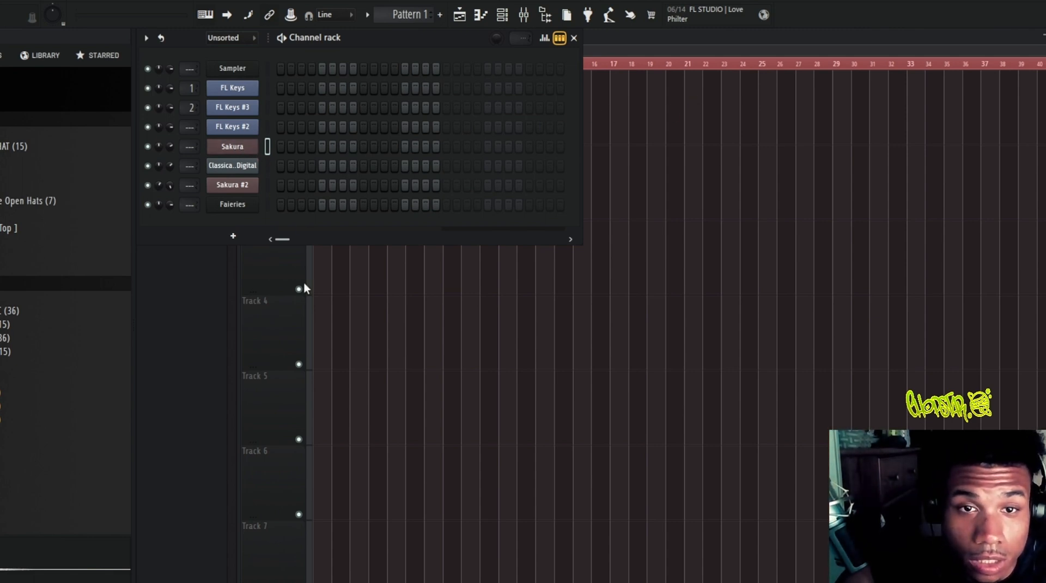
- Delete the Sakura, Sakura #2, Classica..Digital, Faieries and FL Keys #2 channels from the channel rack
key("alt+Delete")
key("alt+Delete")
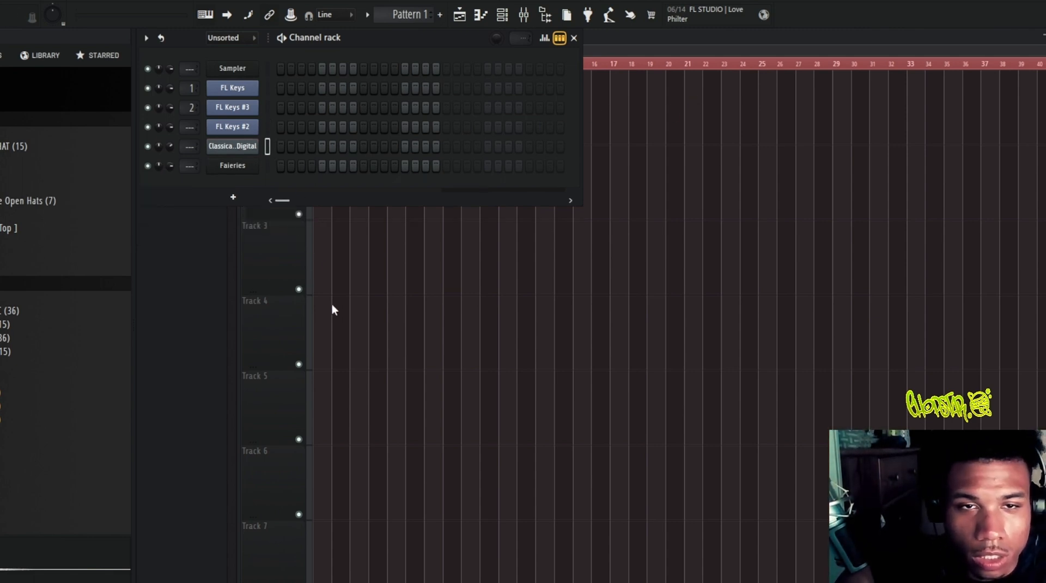
key("alt+Delete")
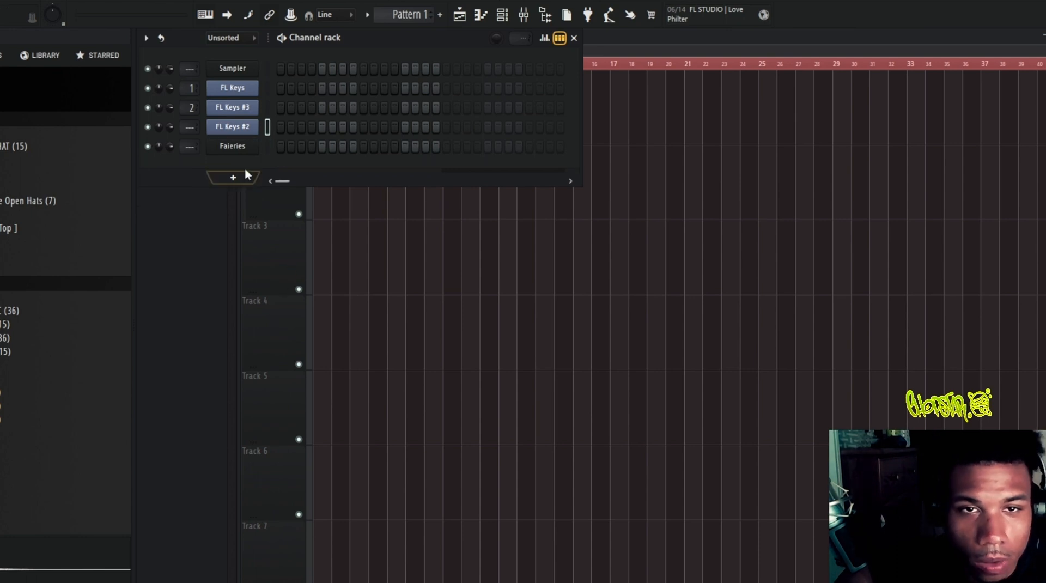
key("alt+Delete")
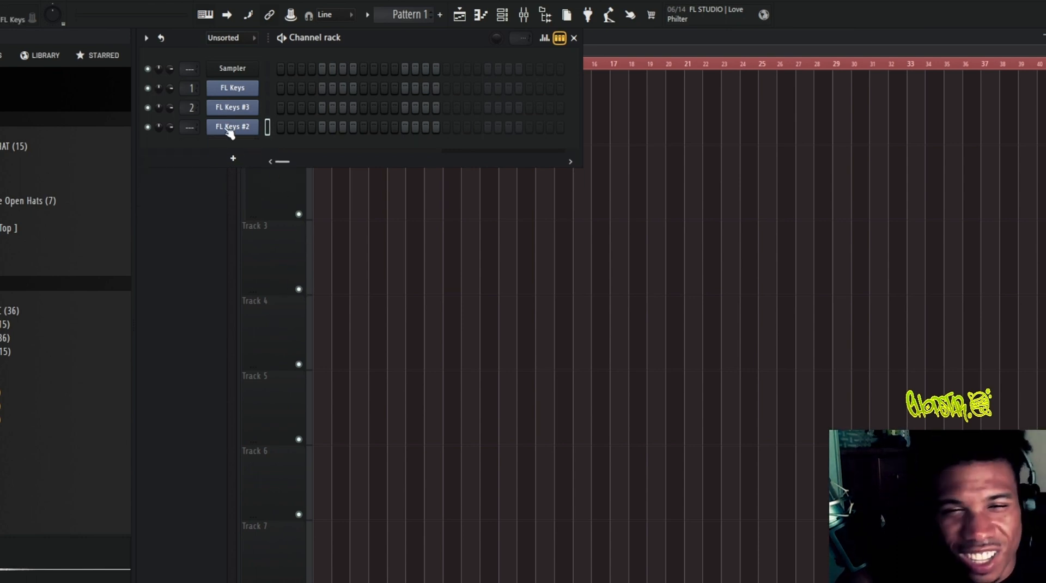
key("alt+Delete")
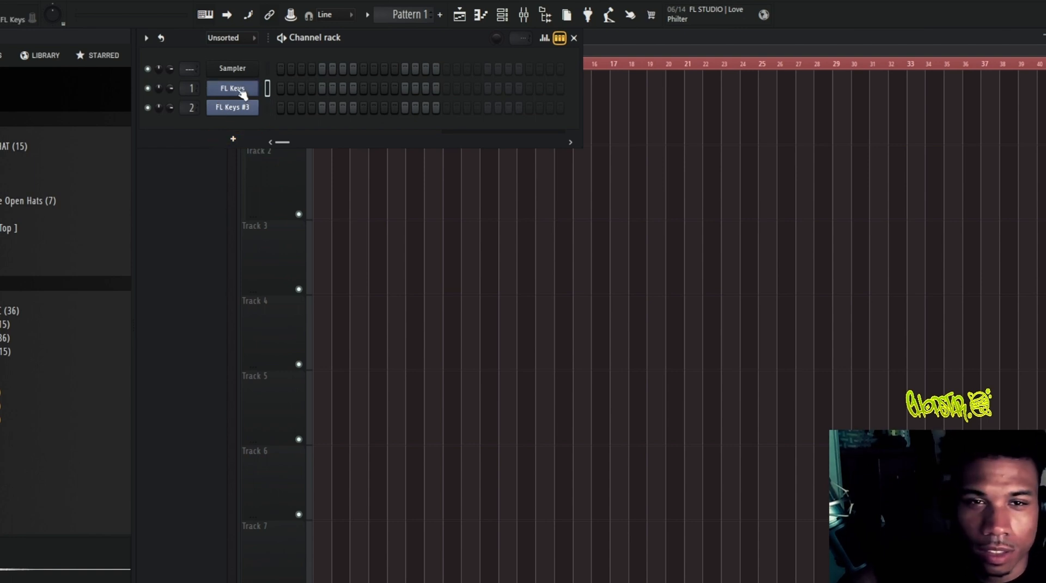
- Place one-beat F#5, G6 and F#6 notes on beats 1 to 3 of bar 1 for FL Keys and audition them
key("F7")
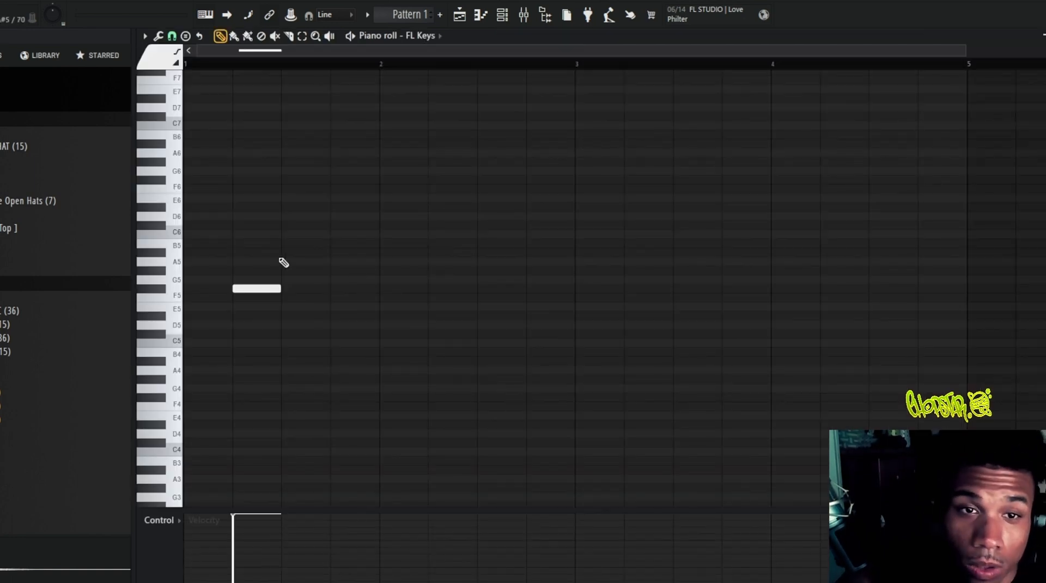
right_click(244, 289)
left_click(207, 288)
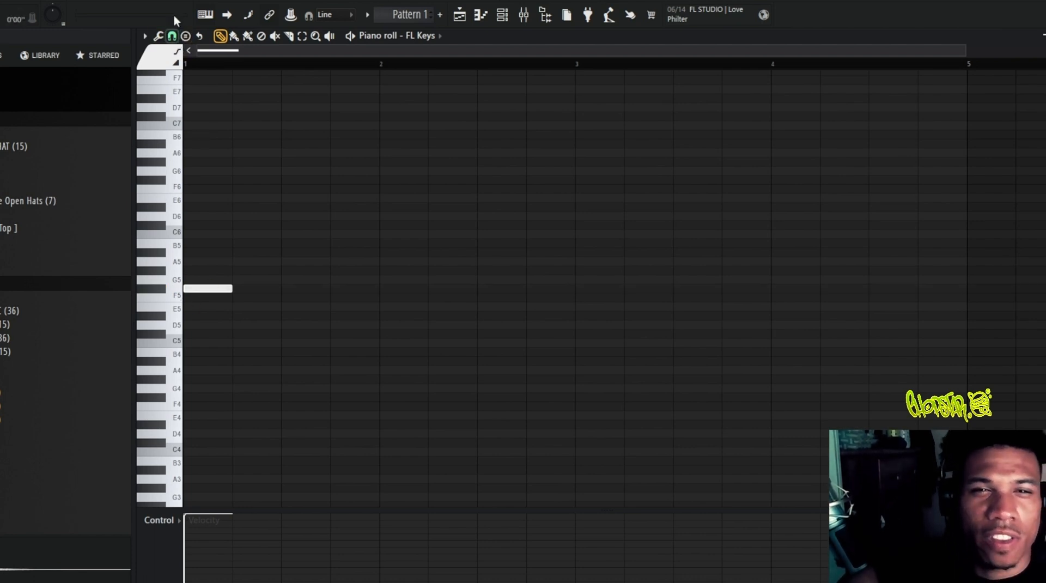
left_click(236, 171)
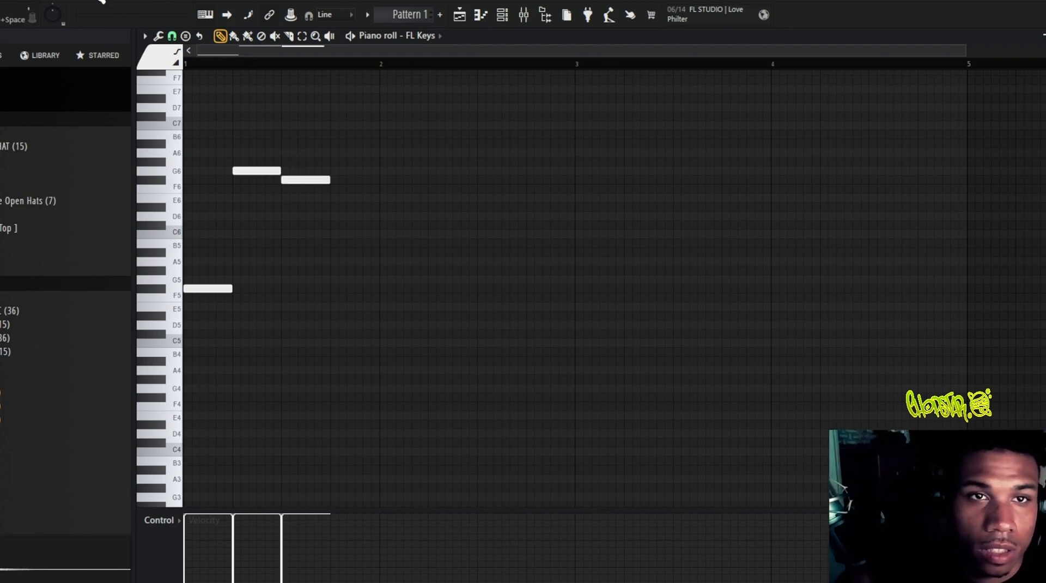
key("space")
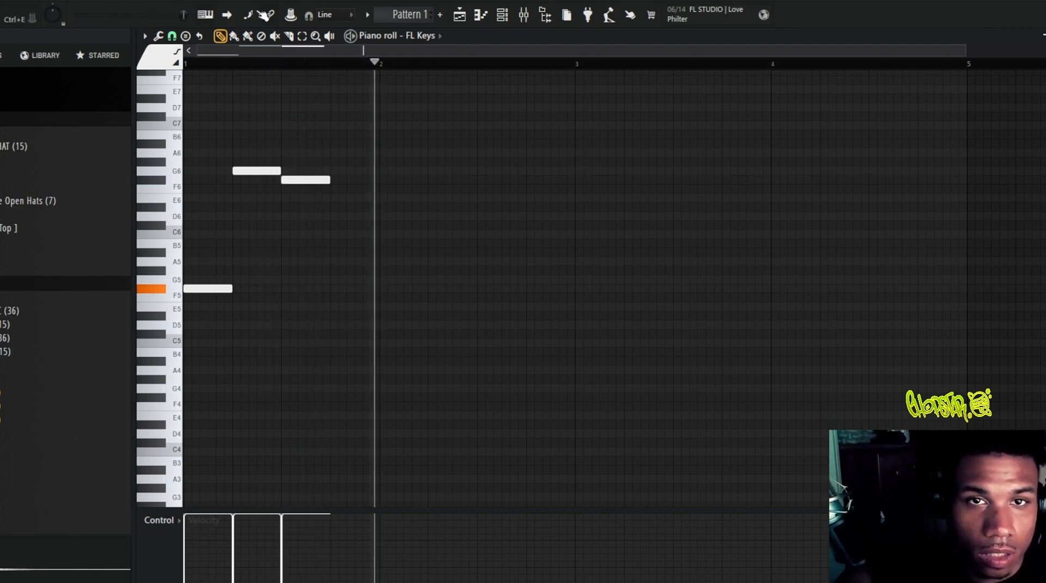
key("space")
- Return mixer Insert 1 to its default level and flat EQ, with Chopstar FL Keys, Gross Beat and Fruity Chorus switched off
left_click(503, 17)
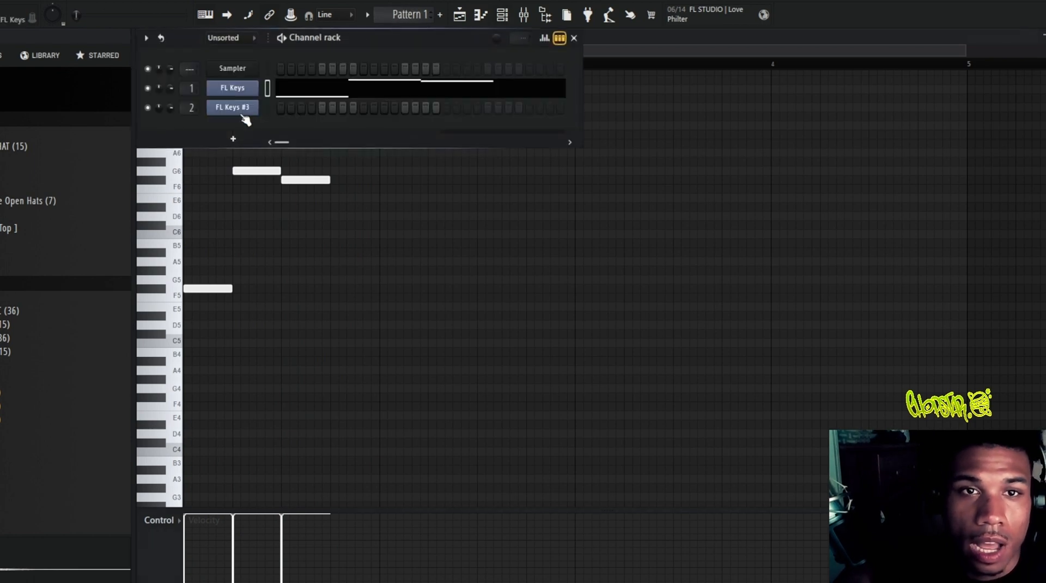
left_click(522, 20)
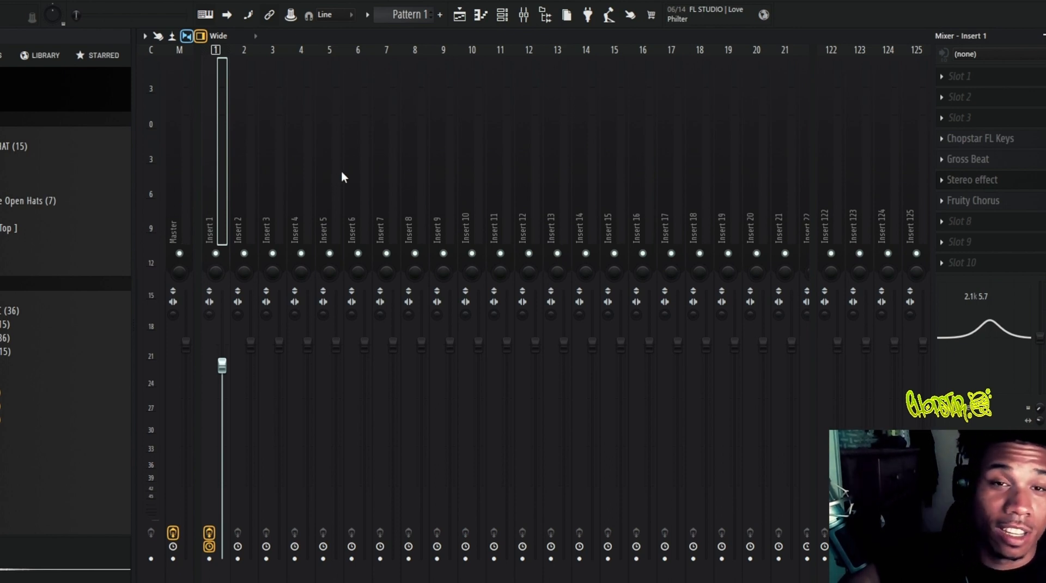
key("ctrl+z")
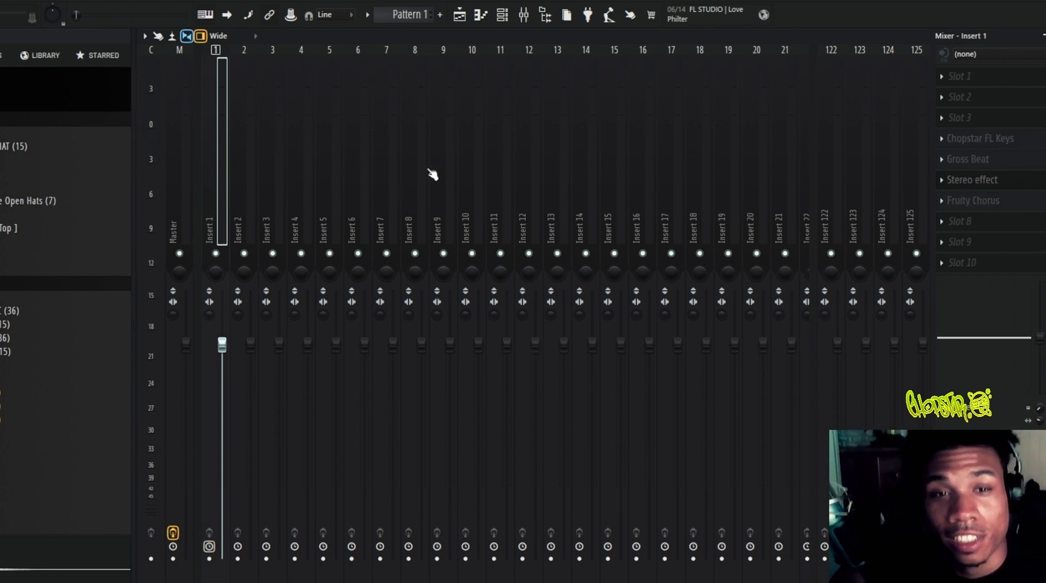
left_click(482, 16)
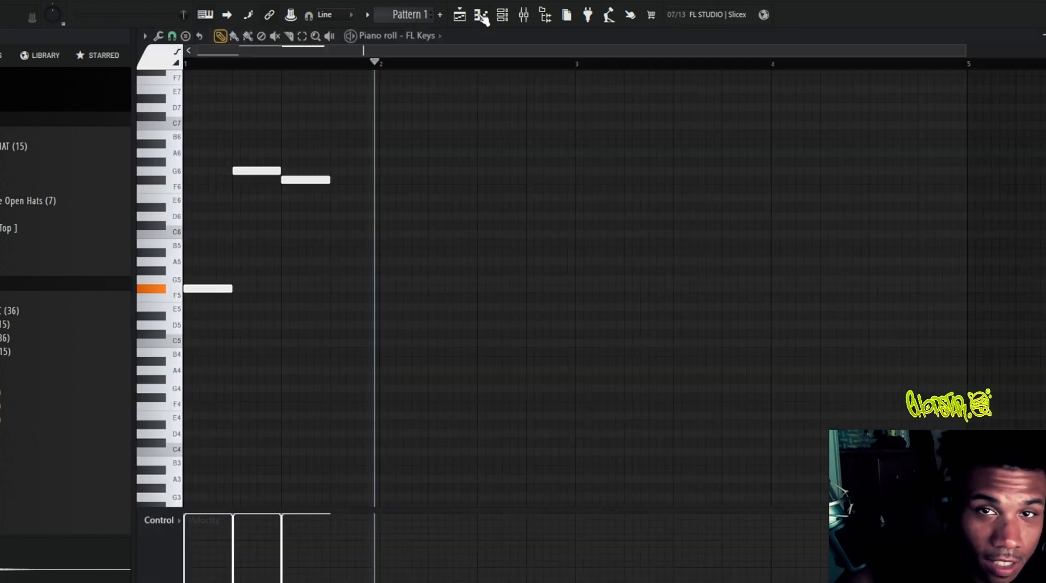
- Add a one-beat B3 note on beat 4 of bar 1 in the FL Keys melody and play it back
scroll(327, 158, "down", 3)
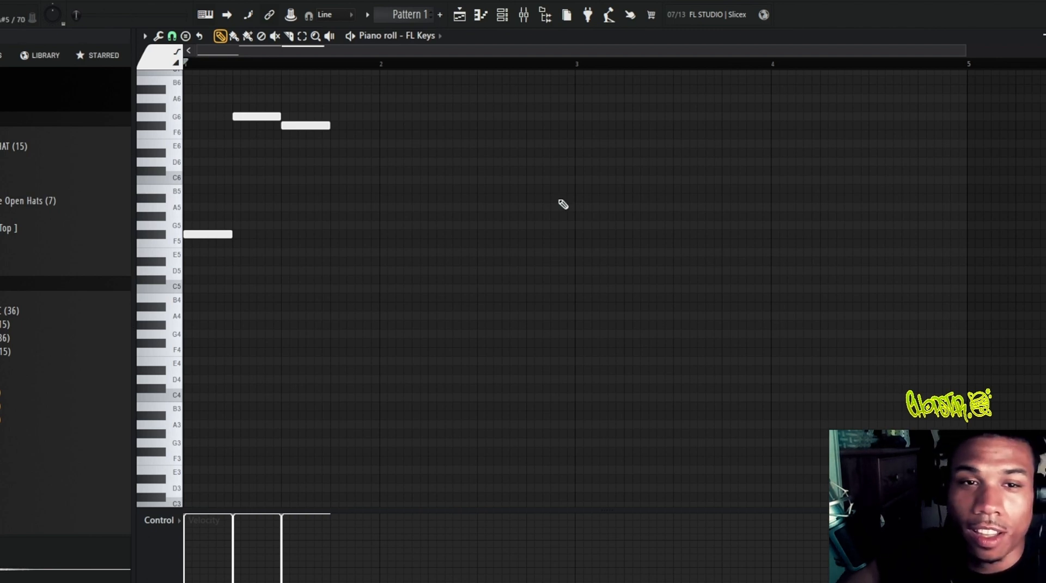
key("space")
scroll(343, 218, "down", 3)
left_click(309, 339)
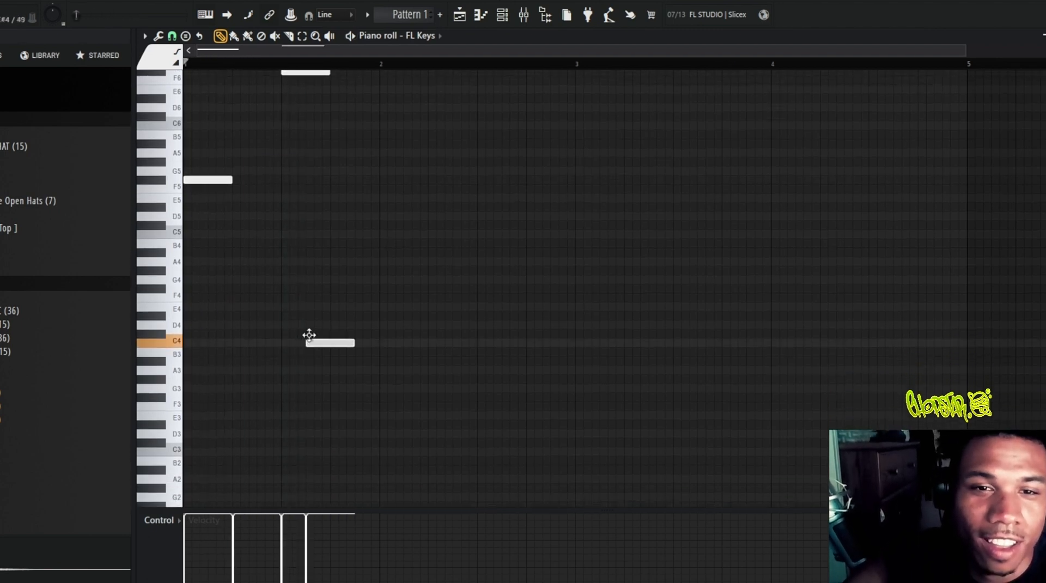
left_click_drag(309, 335, 334, 351)
key("space")
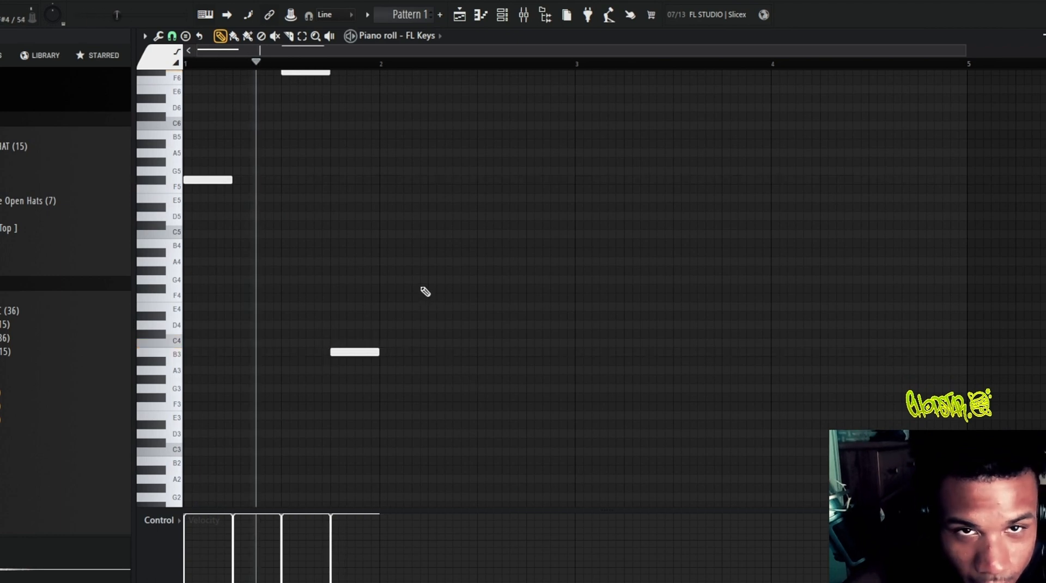
- Fill bar 2 with one-beat G4, F#4, D4 and C#4 notes, auditioning the melody along the way
left_click_drag(388, 269, 423, 290)
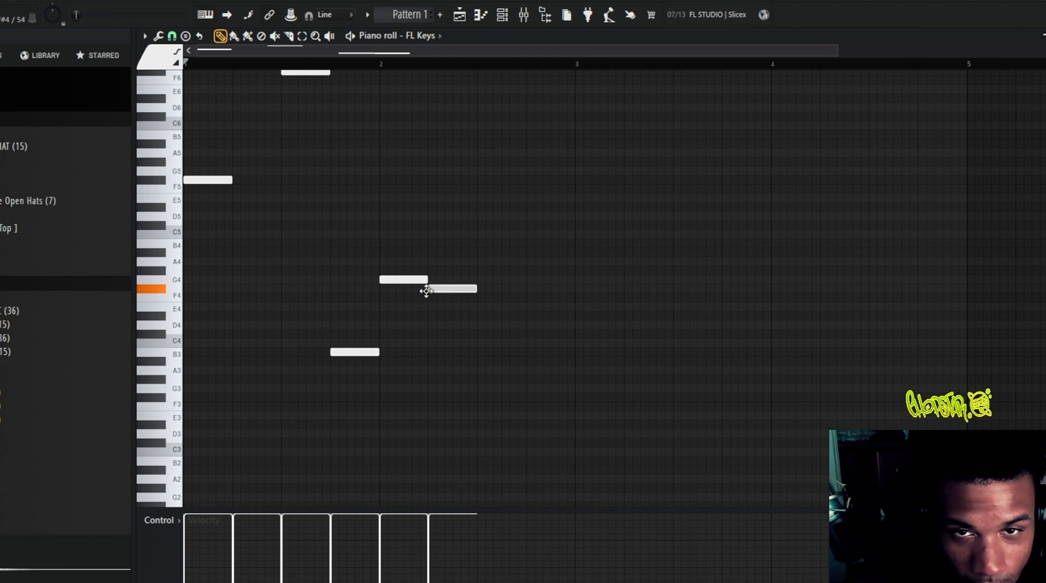
left_click_drag(483, 333, 469, 322)
key("space")
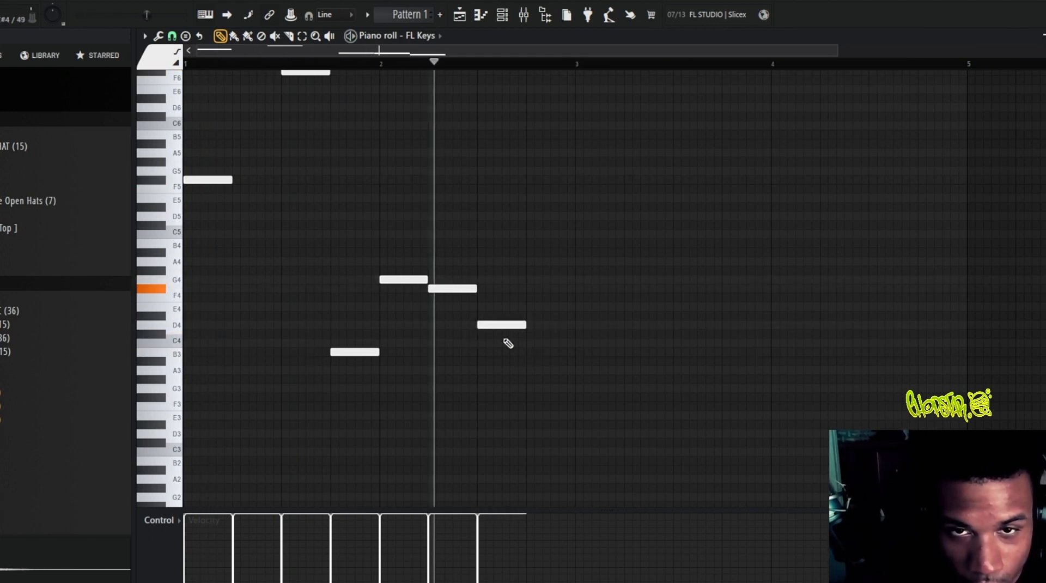
key("space")
left_click_drag(530, 290, 530, 341)
scroll(248, 209, "up", 1)
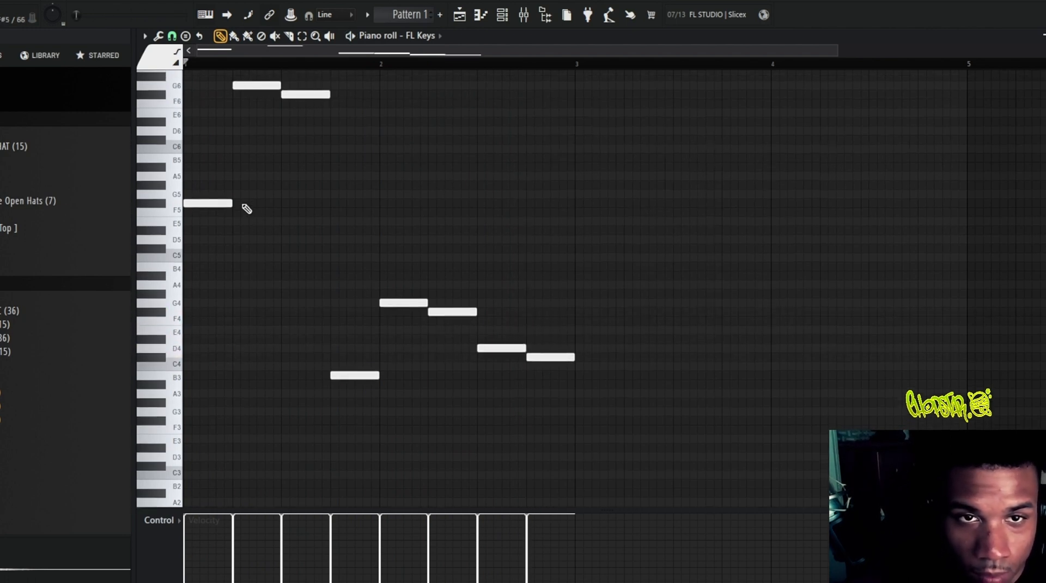
- Duplicate all eight melody notes half a beat to the right and play the overlapping result
key("ctrl+a")
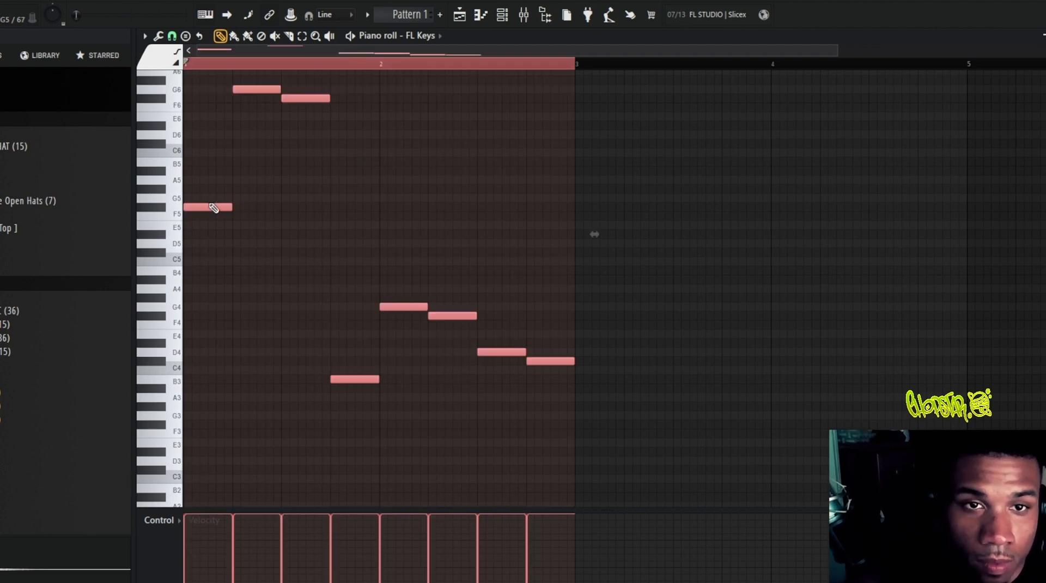
left_click_drag(213, 207, 238, 208)
key("space")
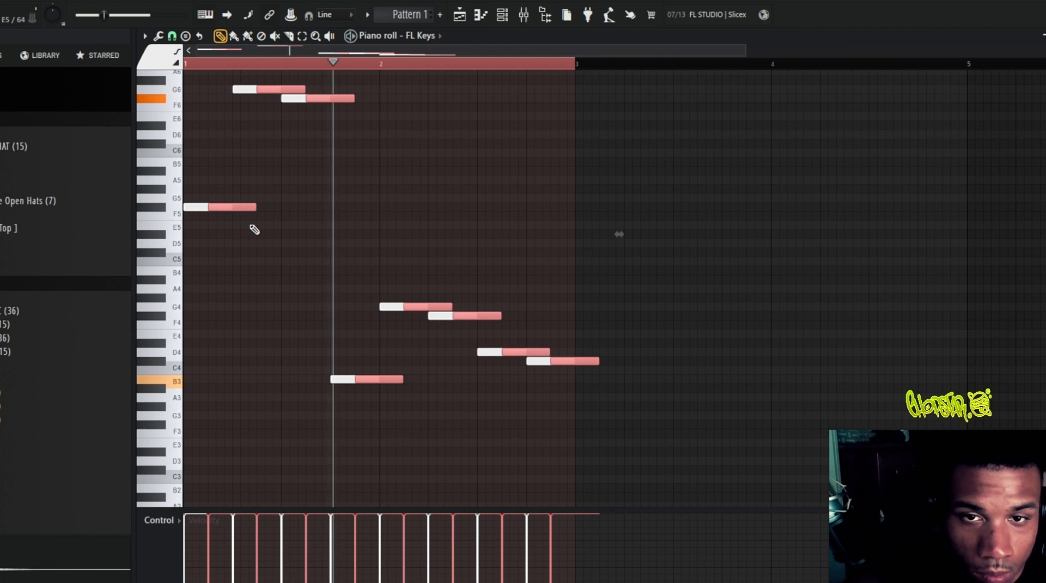
- Trim the last duplicated note so it ends at bar 3 and clear the time selection
left_click(288, 36)
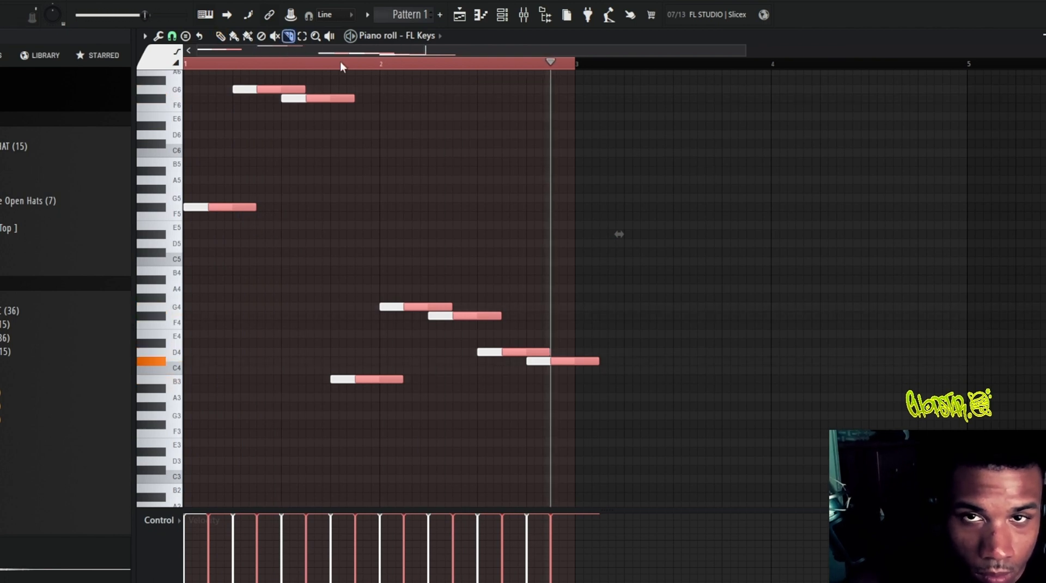
left_click(578, 370)
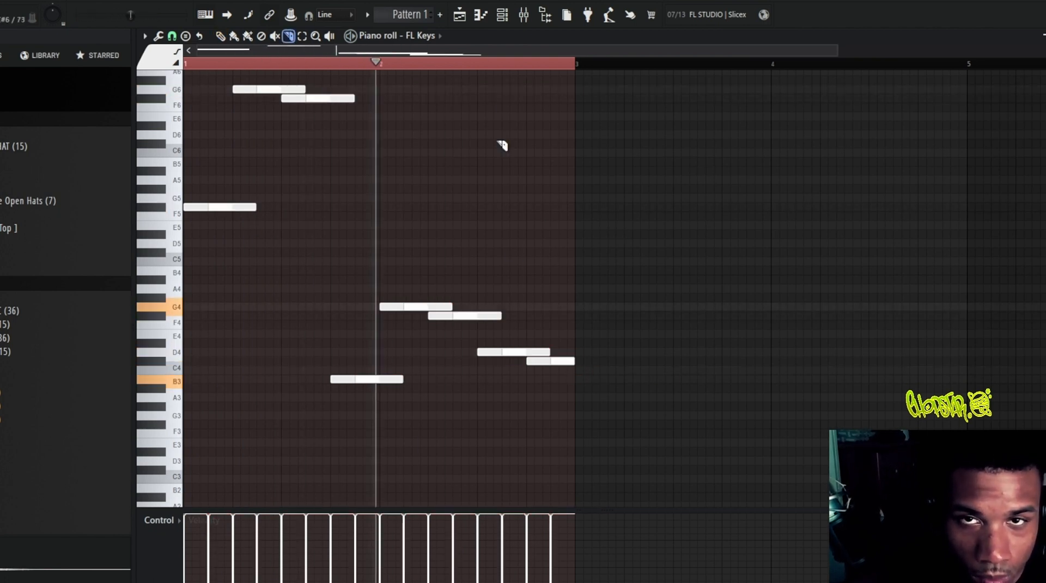
left_click(439, 63)
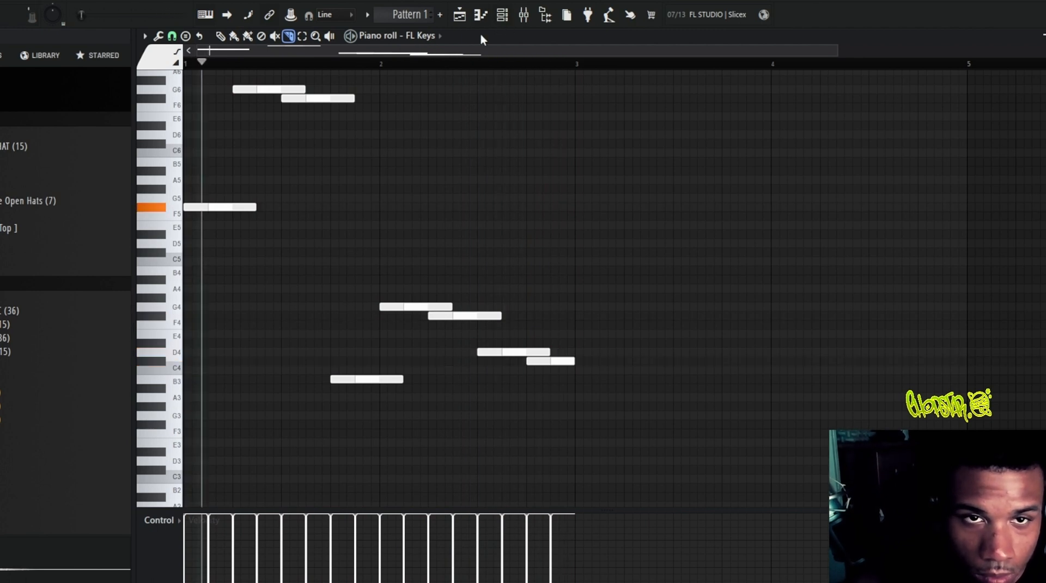
- Add four consecutive two-beat B2 bass notes across bars 1 and 2 of the FL Keys pattern
scroll(362, 228, "down", 5)
key("p")
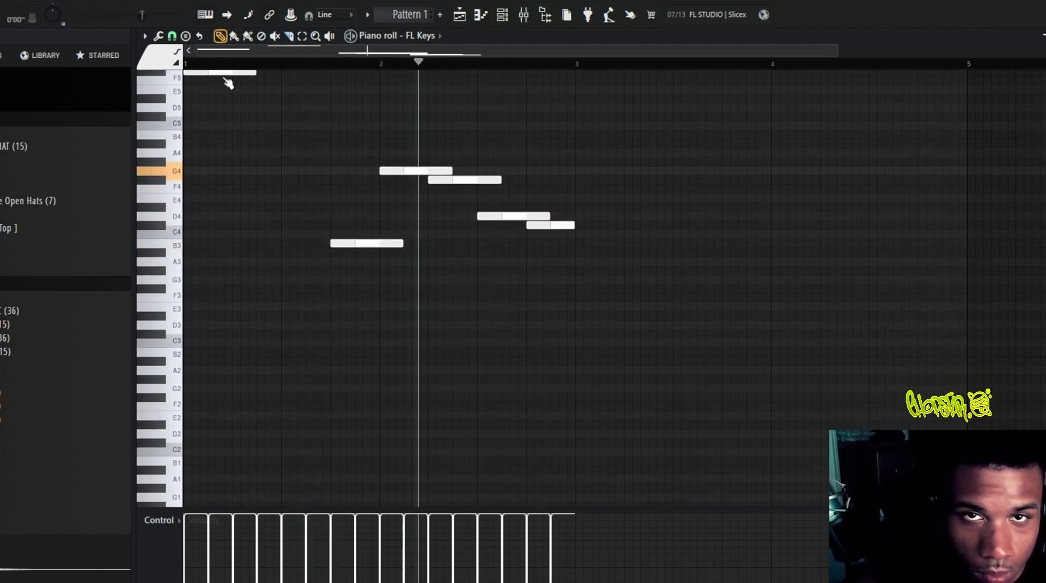
key("space")
left_click(504, 18)
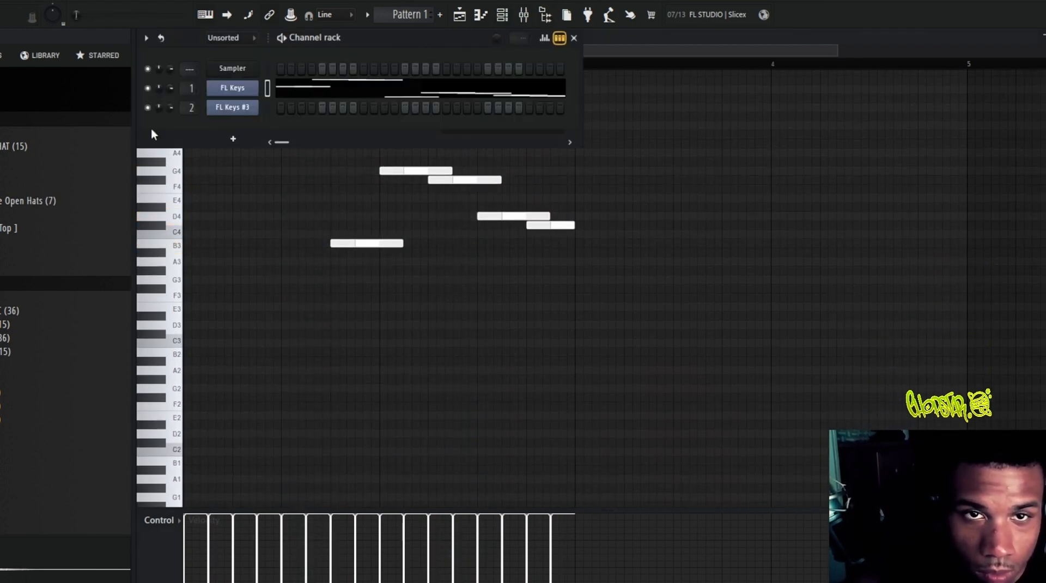
key("space")
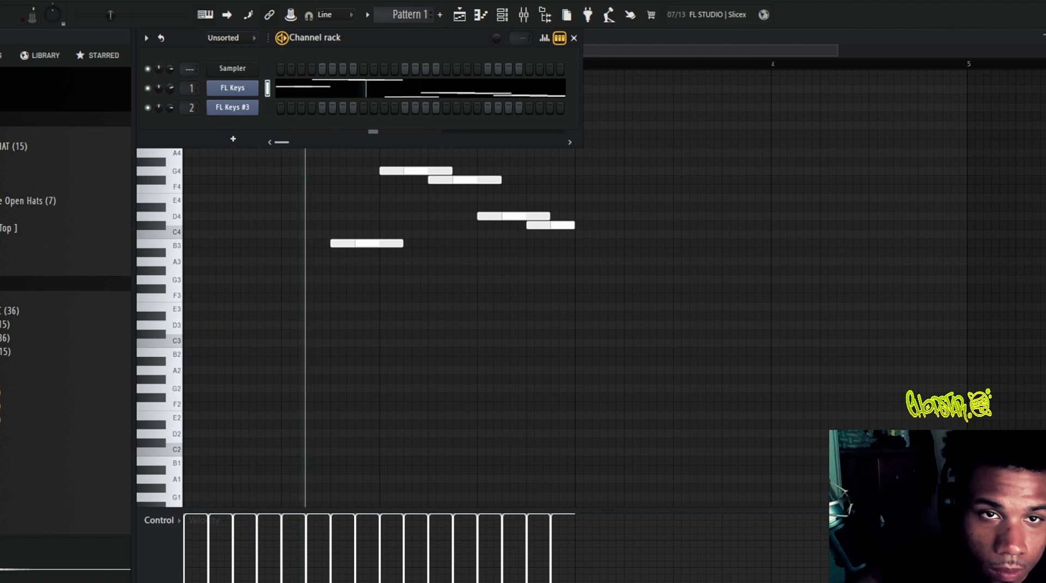
left_click(191, 378)
left_click_drag(191, 378, 280, 355)
key("space")
key("space")
left_click(388, 353)
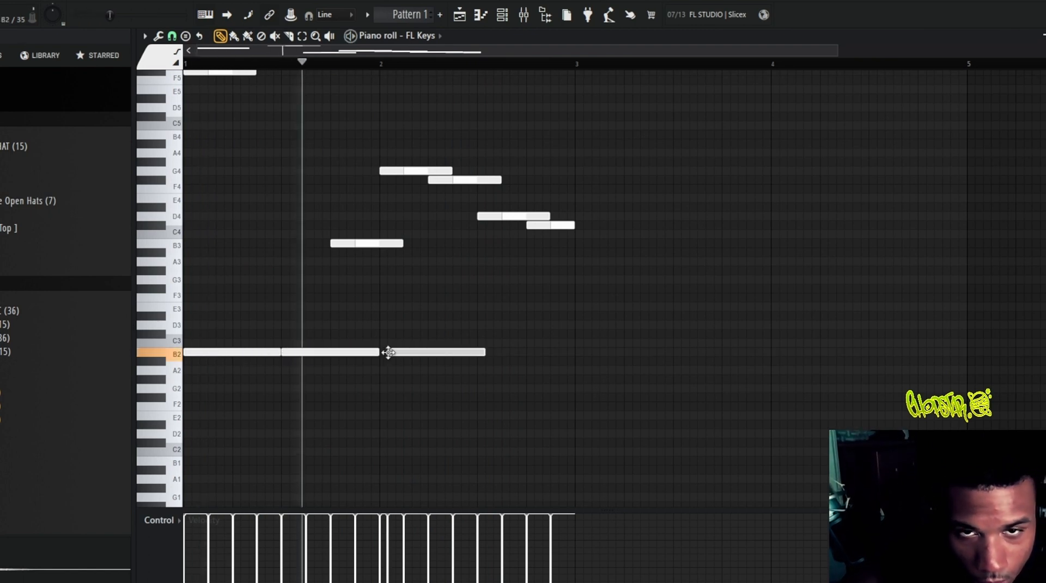
left_click(480, 353)
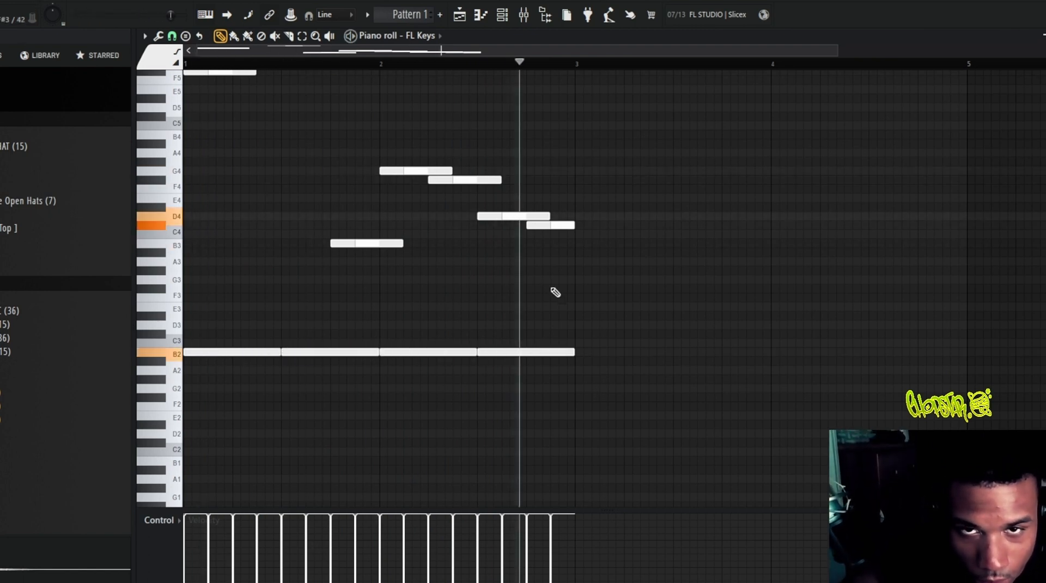
- Place a two-beat high note at the start of bar 1 and settle its pitch on B7
scroll(511, 310, "down", 6)
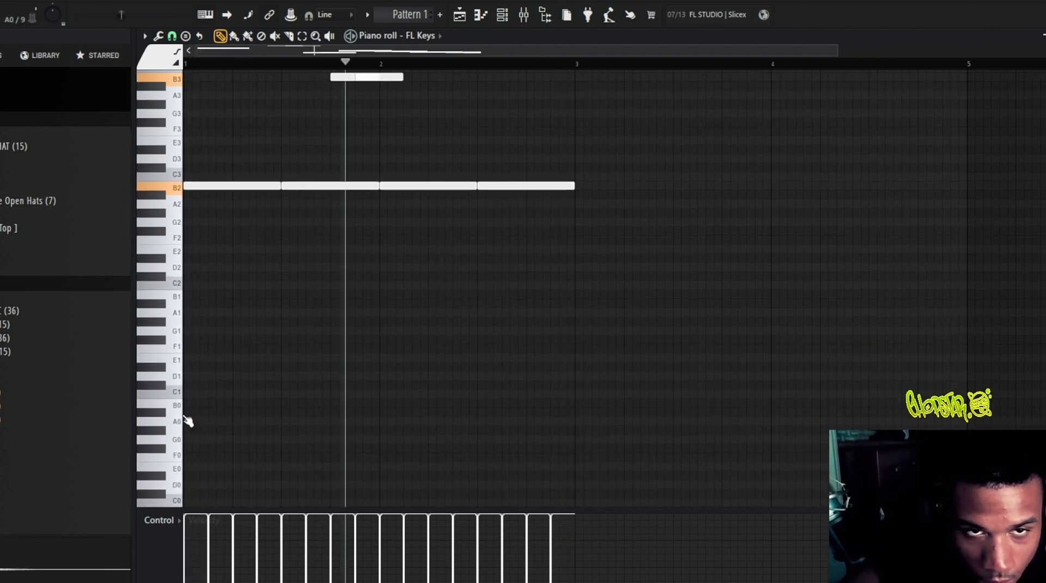
scroll(196, 295, "up", 15)
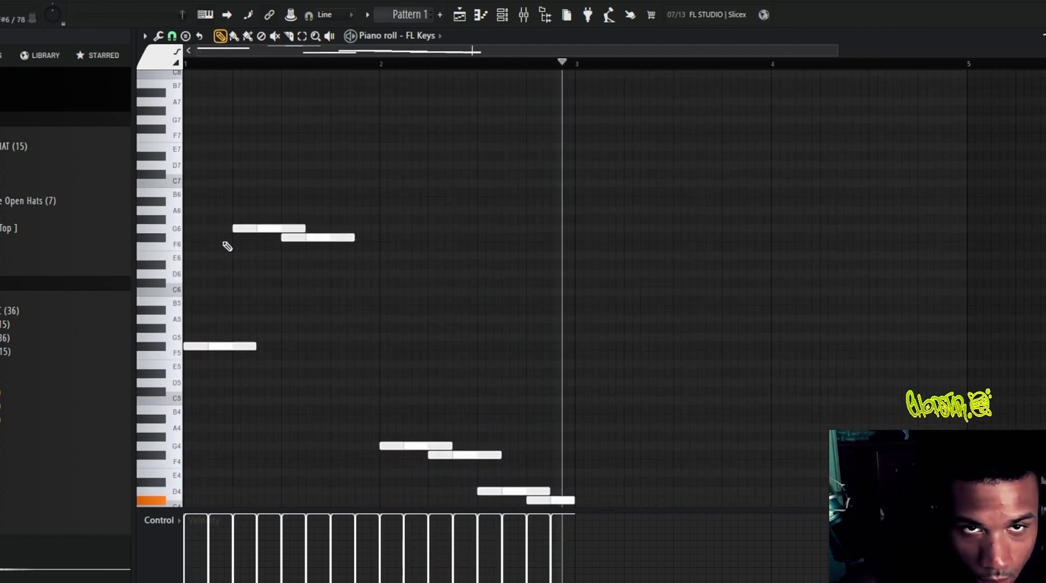
scroll(220, 218, "up", 2)
left_click(188, 122)
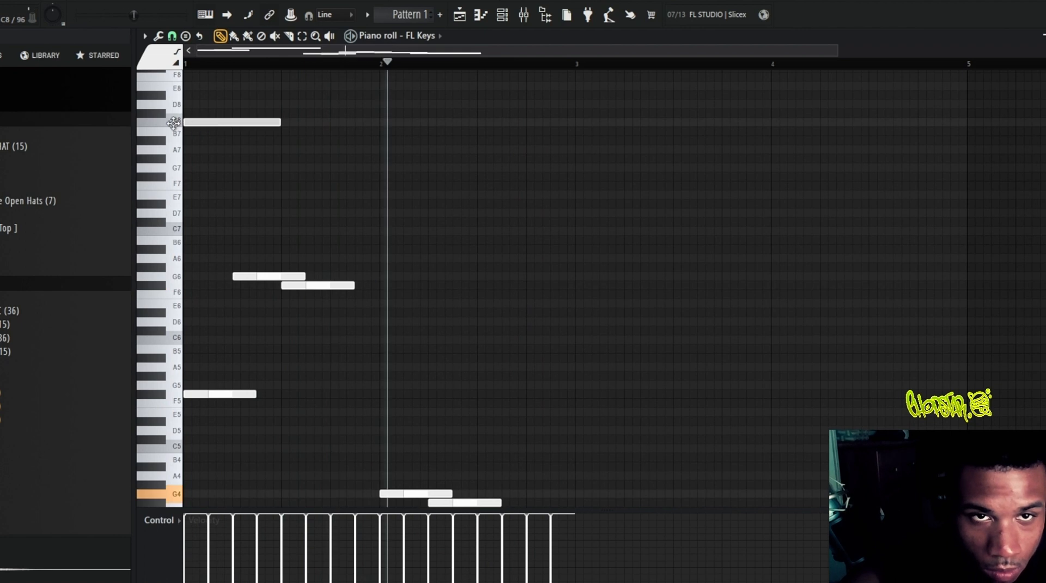
key("space")
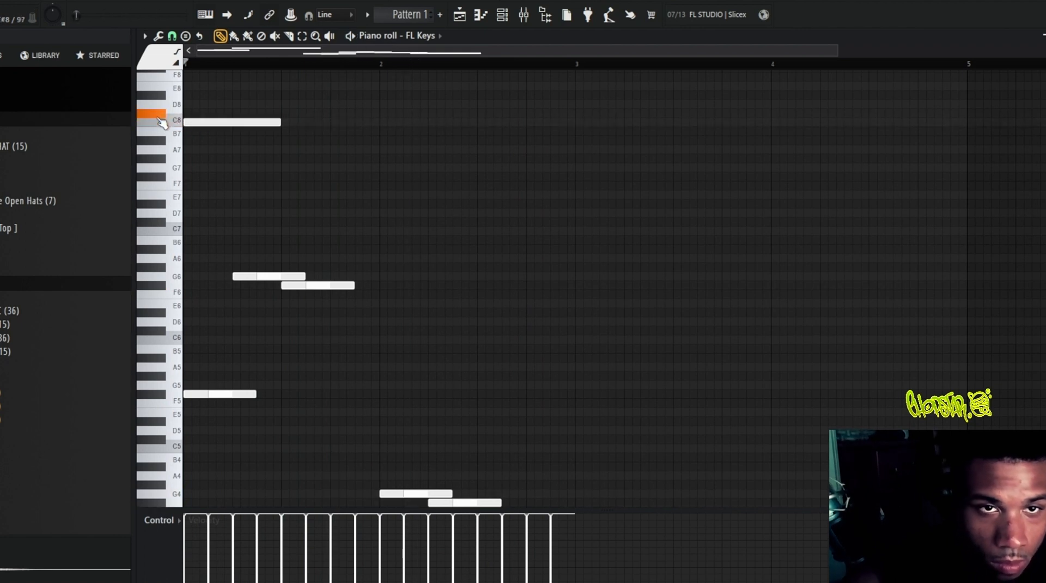
left_click_drag(185, 117, 204, 128)
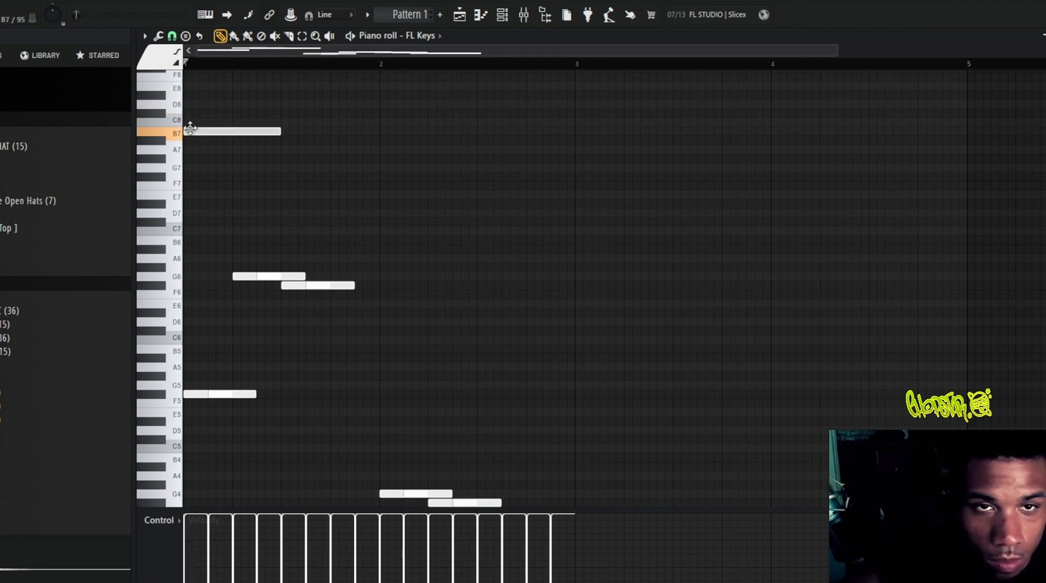
key("space")
key("space")
- Continue the high line with two-beat notes A7 on beat 3 of bar 1 and F#7 at the start of bar 2
left_click(281, 149)
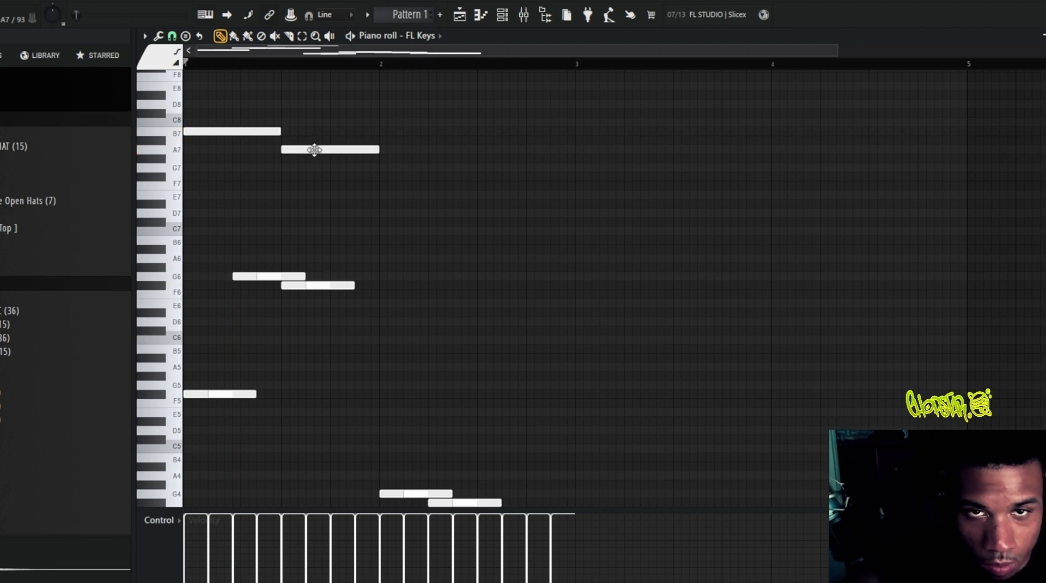
key("space")
left_click(380, 168)
left_click_drag(384, 193, 376, 171)
key("space")
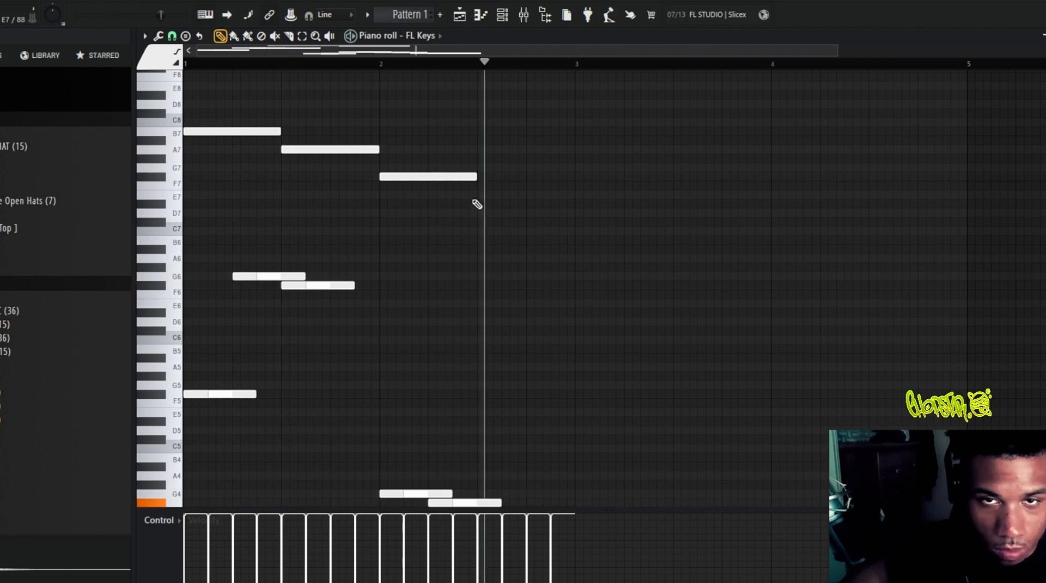
- Duplicate the two-bar FL Keys phrase three times so the pattern fills eight bars
key("ctrl+b")
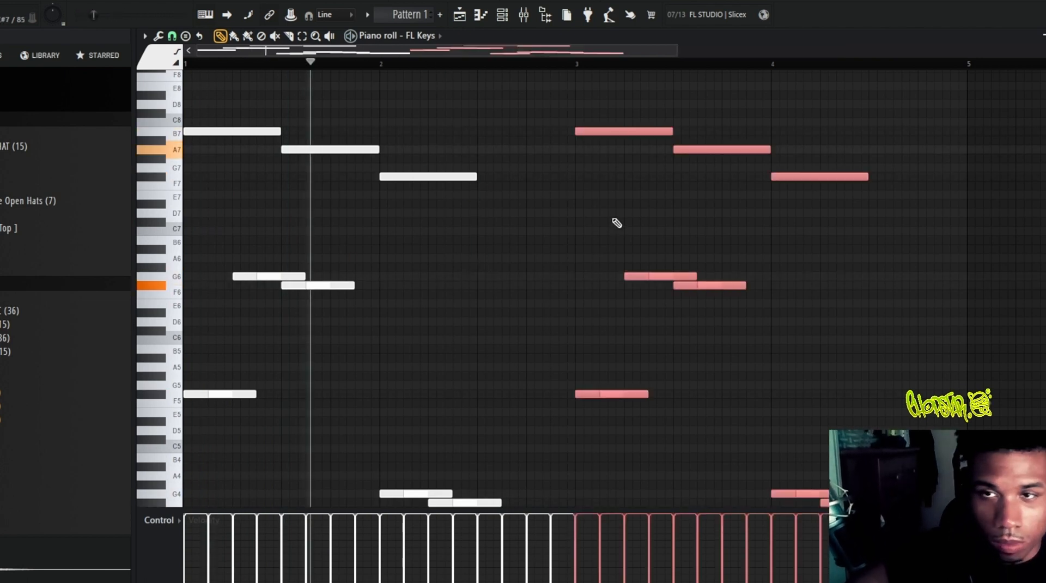
key("ctrl+b")
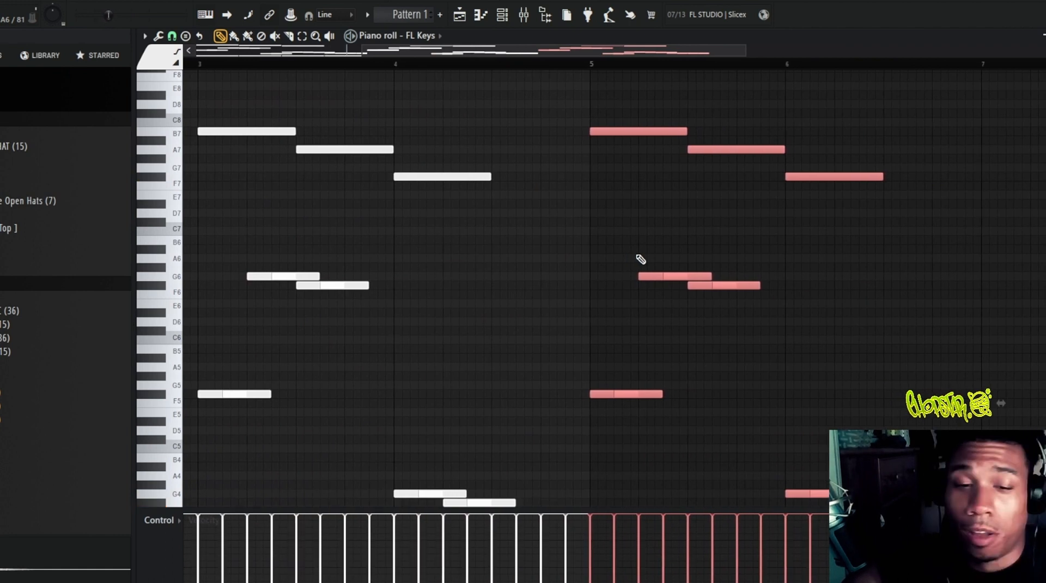
key("ctrl+b")
right_click(573, 218, "ctrl")
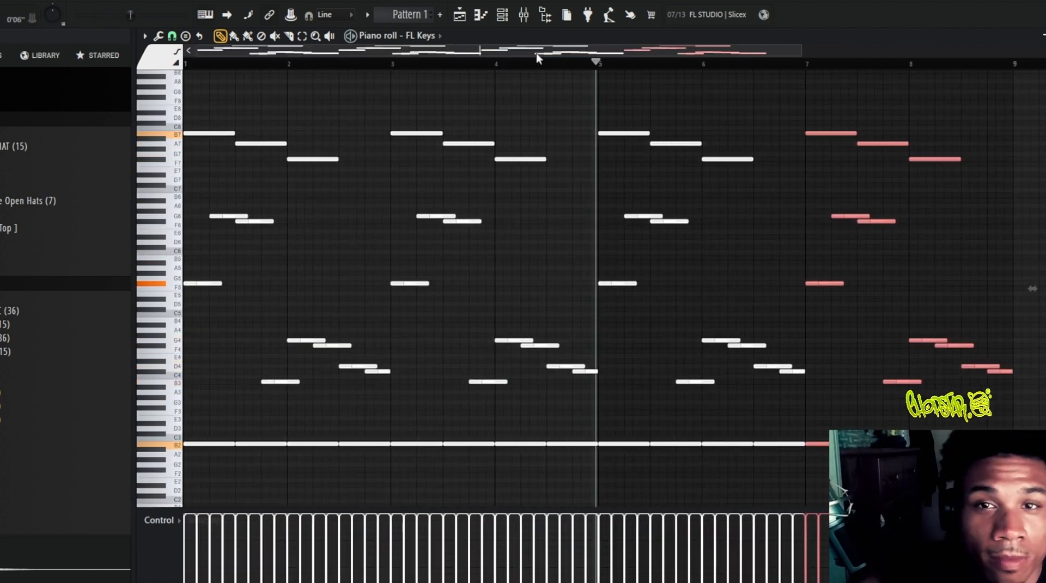
- Stop playback, select every note in the FL Keys pattern and lower all their velocities together
key("F6")
left_click(281, 92)
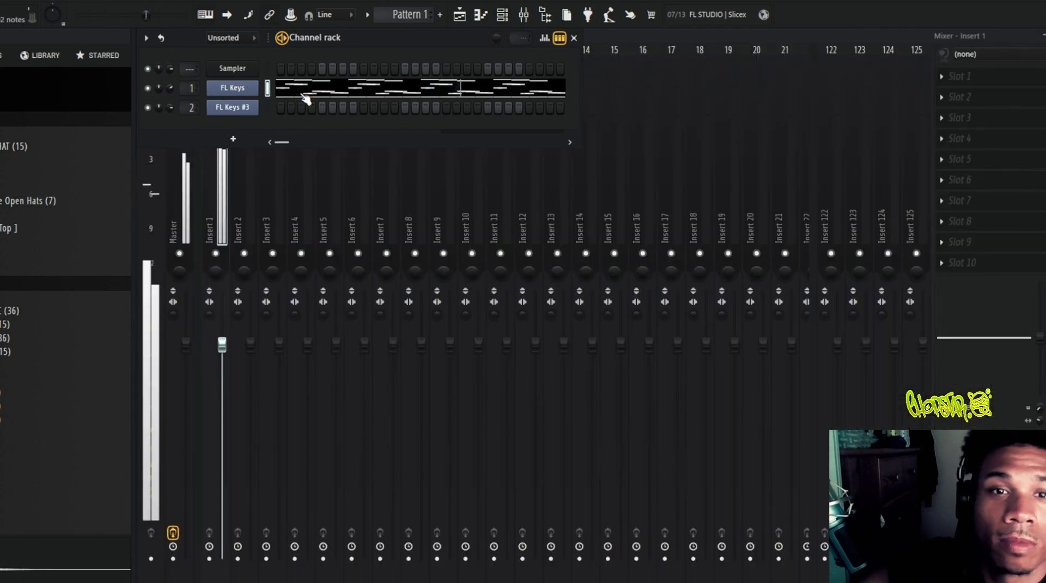
left_click(304, 94)
key("space")
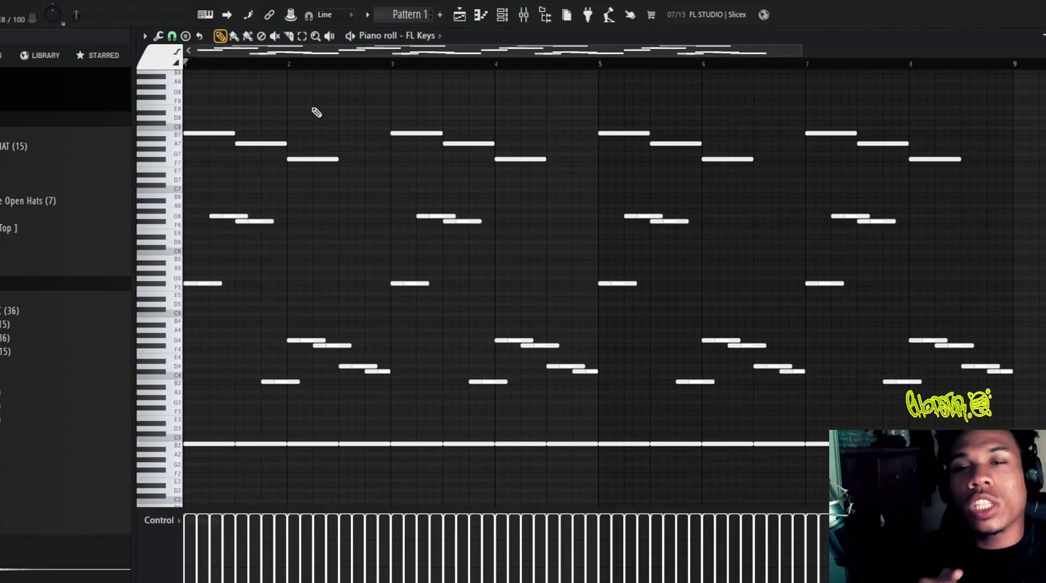
key("ctrl+a")
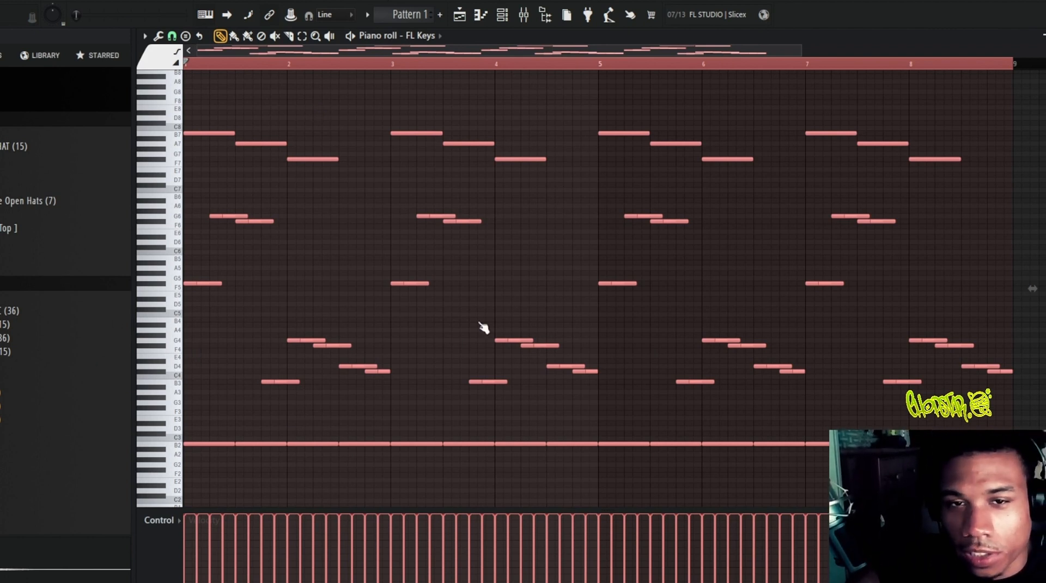
scroll(497, 548, "down", 5)
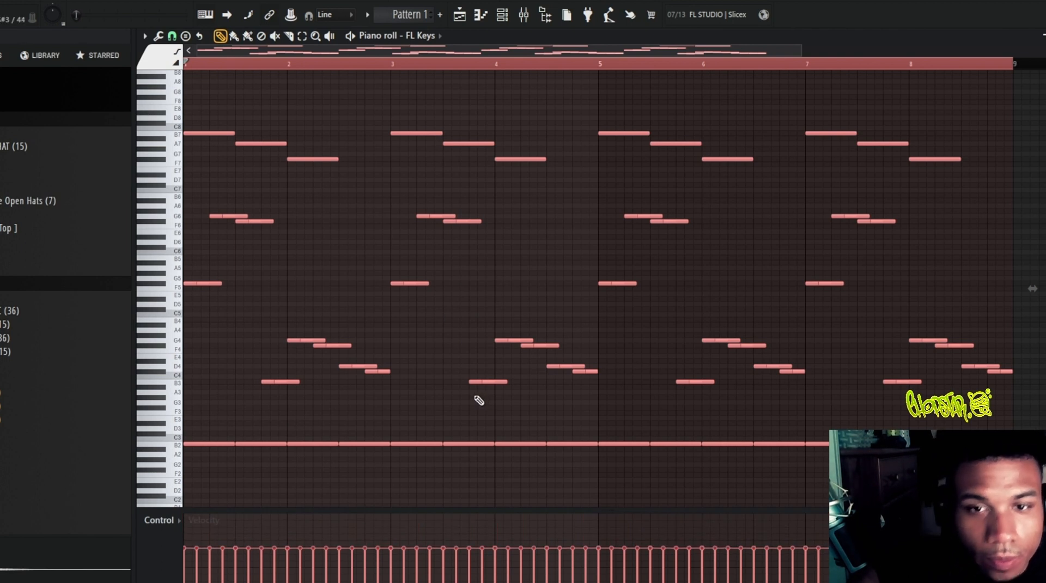
- Randomize the velocity and pan of all the selected FL Keys notes and play the result
key("alt+r")
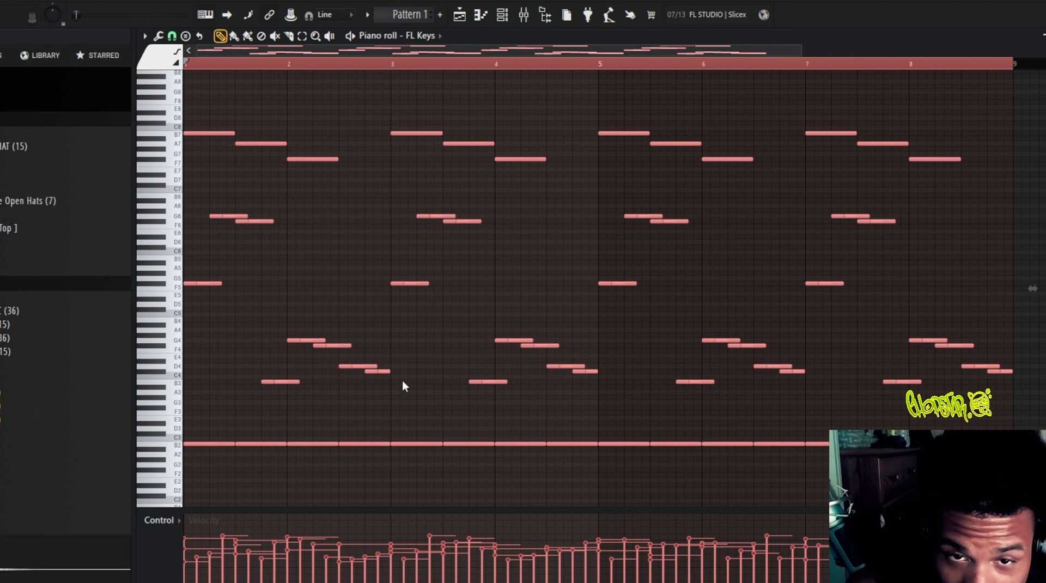
scroll(422, 548, "down", 5)
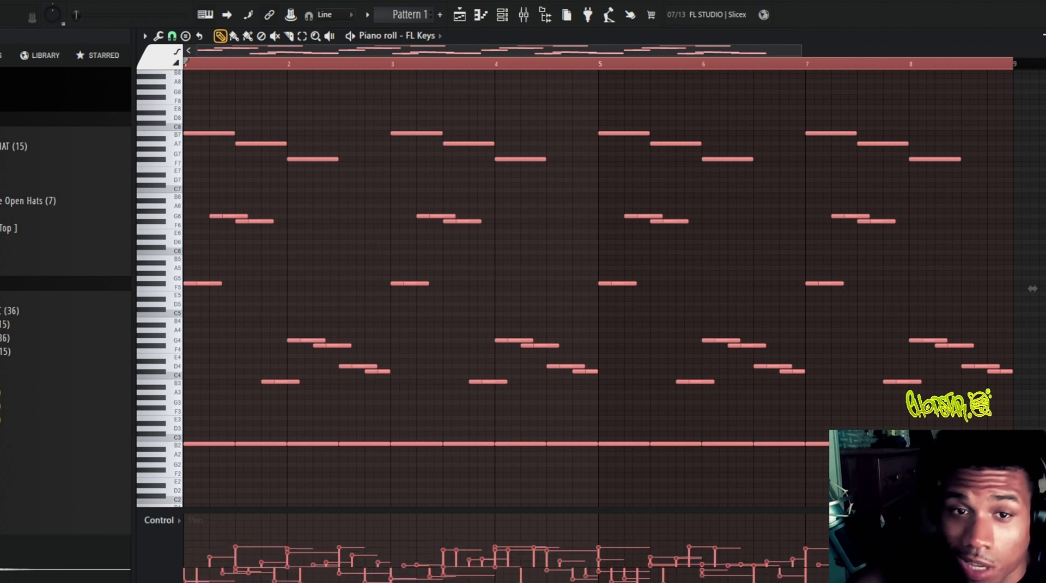
left_click(524, 411)
left_click(523, 411)
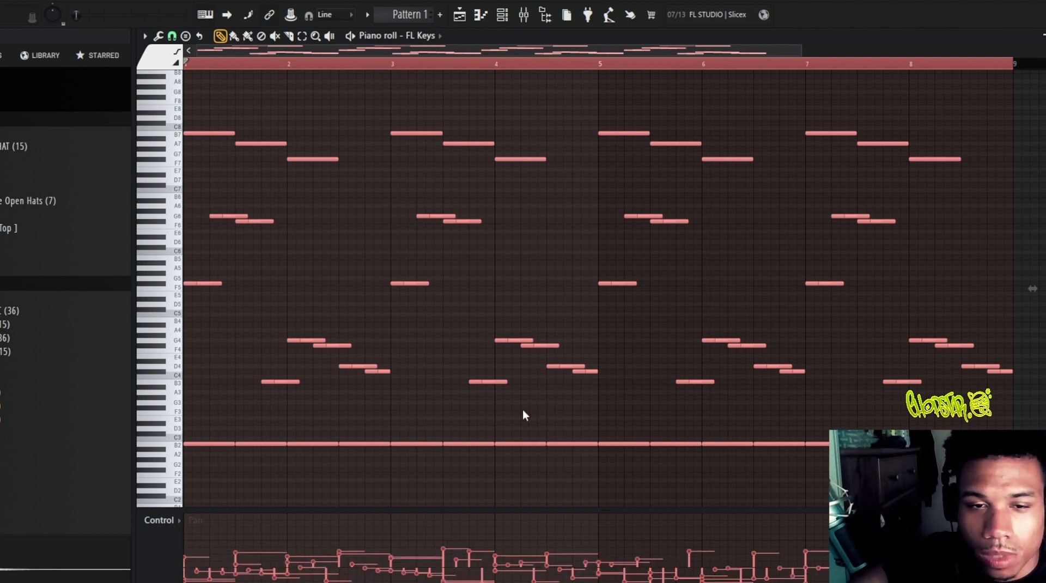
left_click(517, 368)
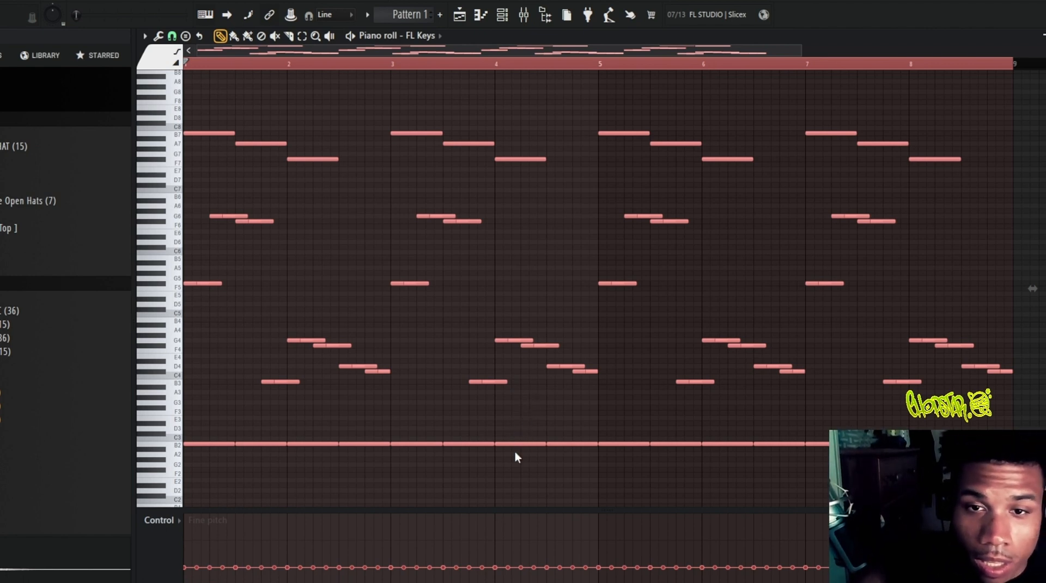
key("space")
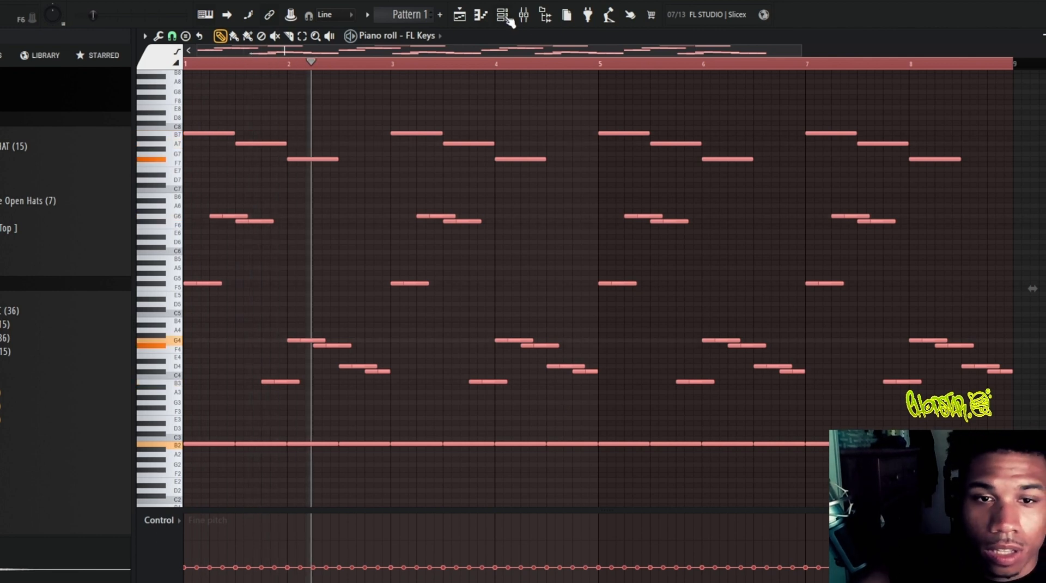
- Select only the B2 bass notes across the eight bars and raise their velocities to maximum
left_click_drag(985, 428, 184, 446)
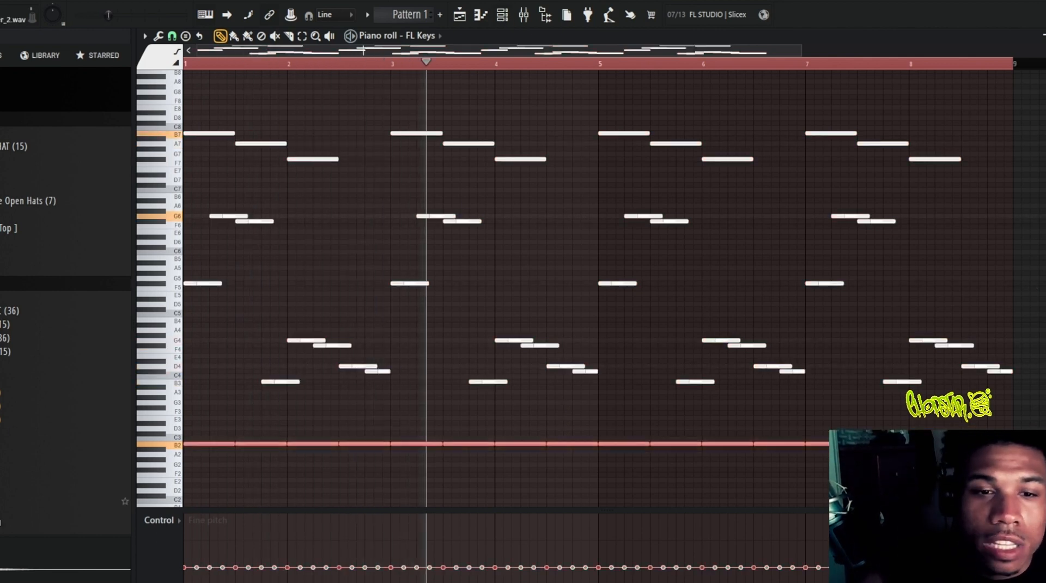
left_click(187, 553)
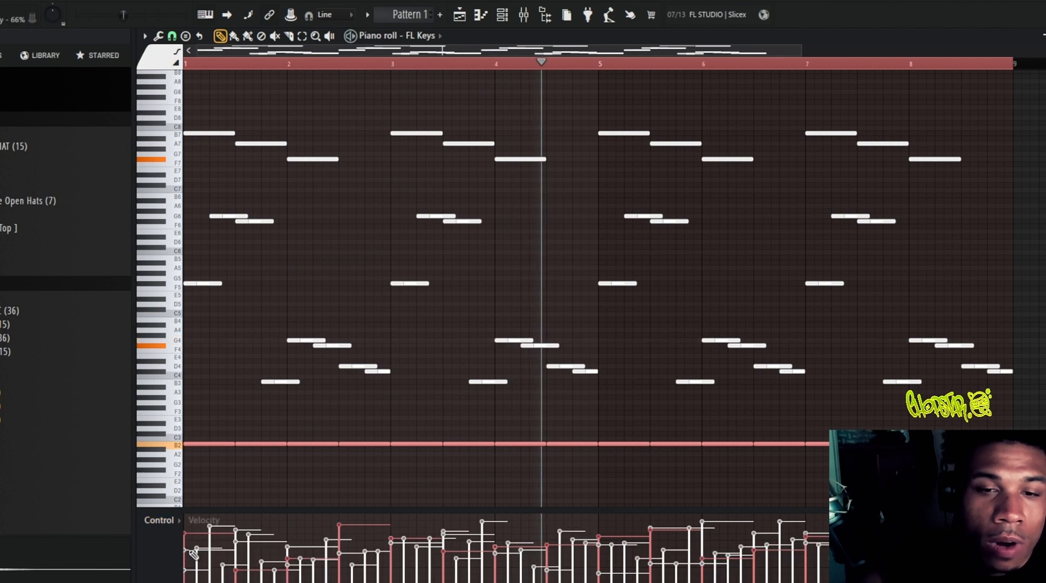
mouse_move(185, 524)
left_mouse_down()
mouse_move(443, 358)
mouse_move(1024, 352)
left_mouse_up()
- Raise the velocities of the middle-register notes and of the top melody line, and clear the selection
left_click_drag(892, 403, 184, 215)
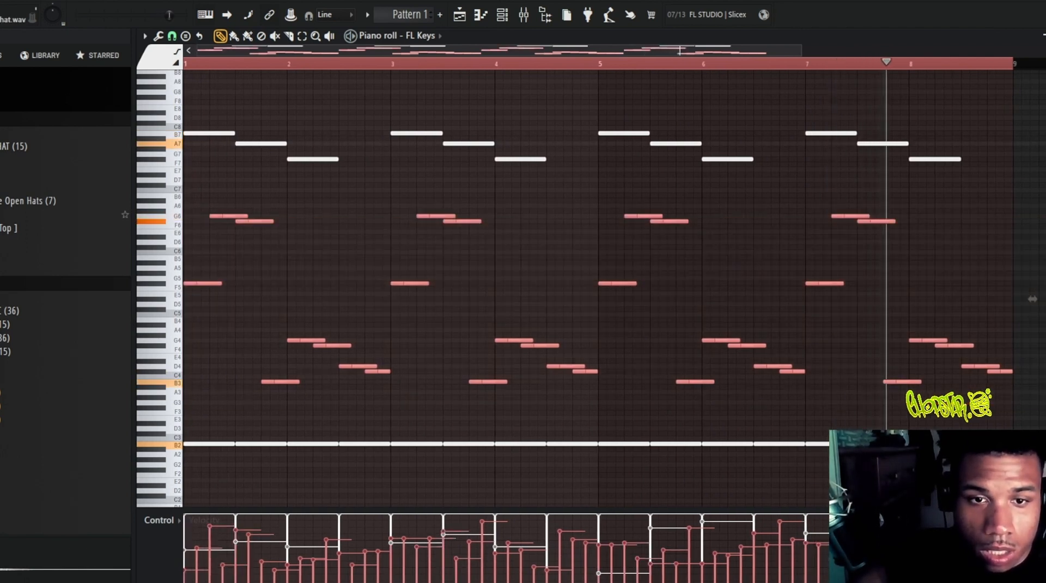
scroll(443, 289, "up", 6)
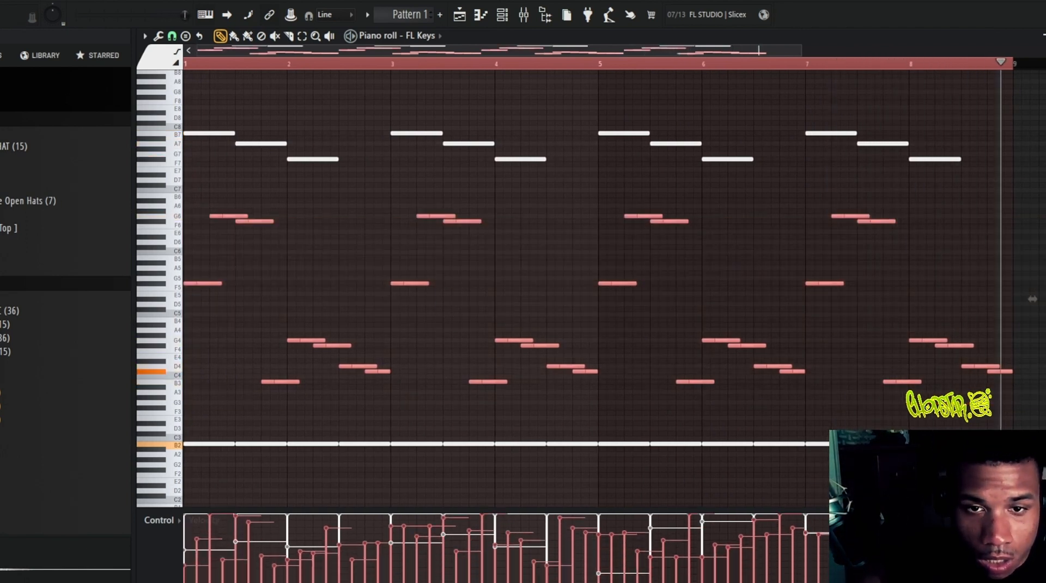
scroll(442, 288, "up", 3)
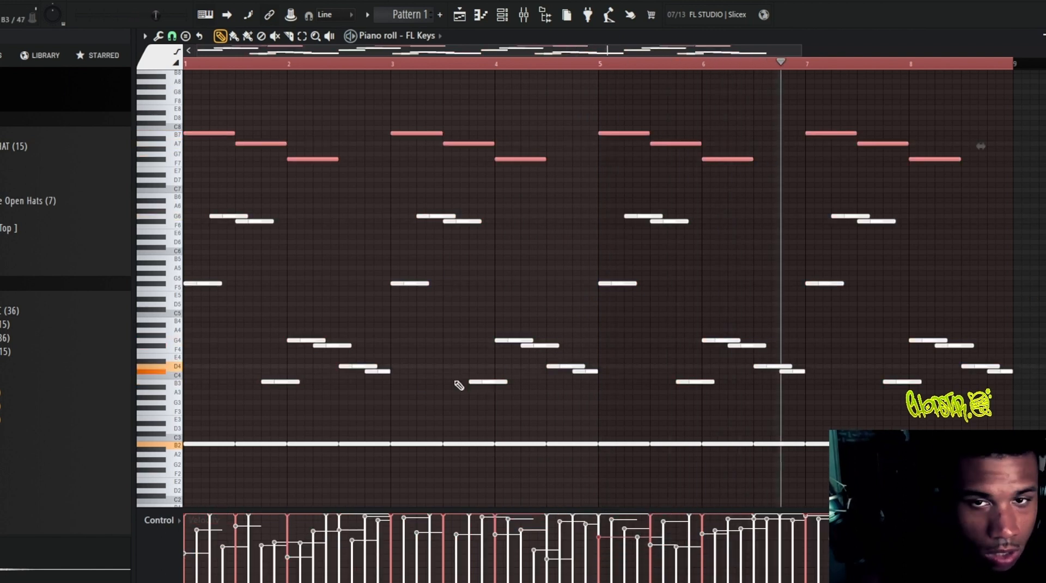
left_click(382, 76)
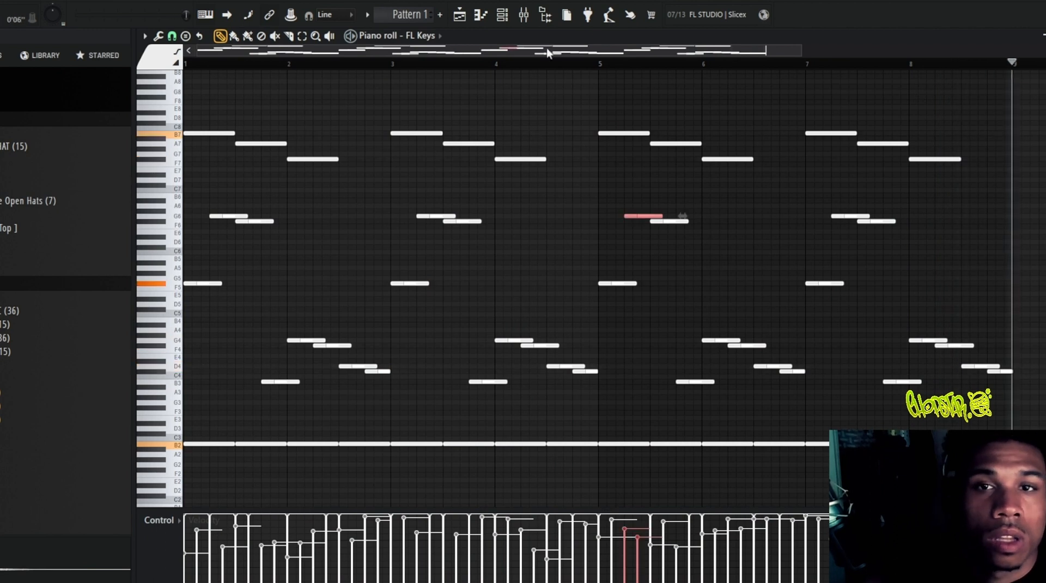
- Add a Sakura layer with two-beat G6 and F#6 notes in bar 1 and a B4 note filling bar 2
key("F6")
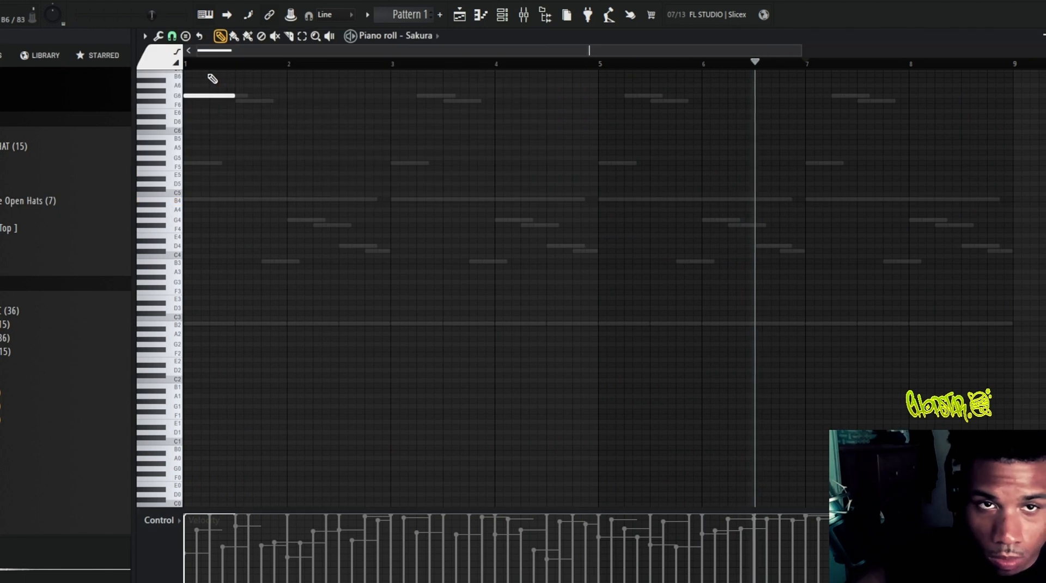
key("space")
key("space")
key("space")
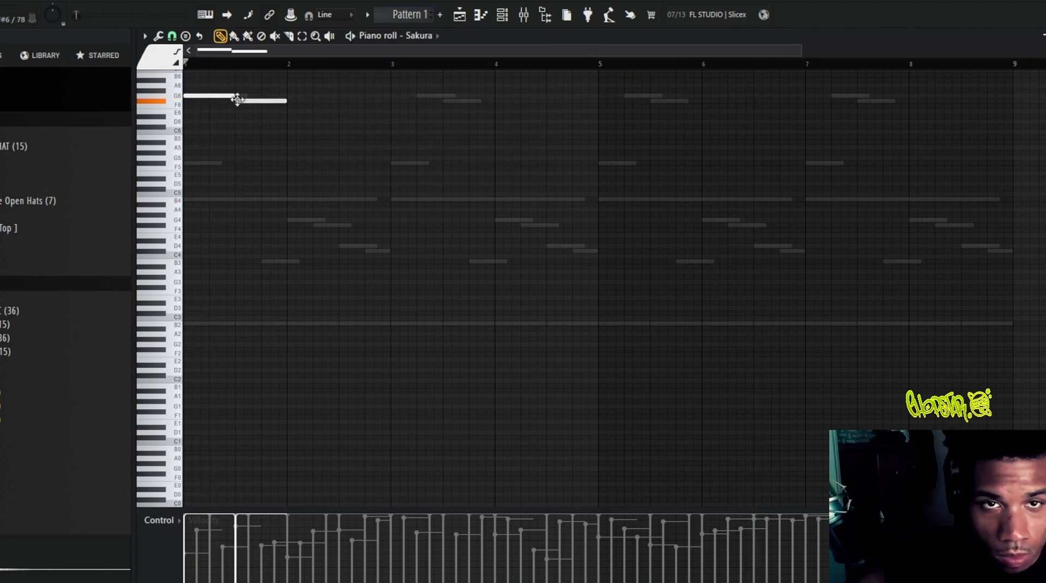
key("space")
key("space")
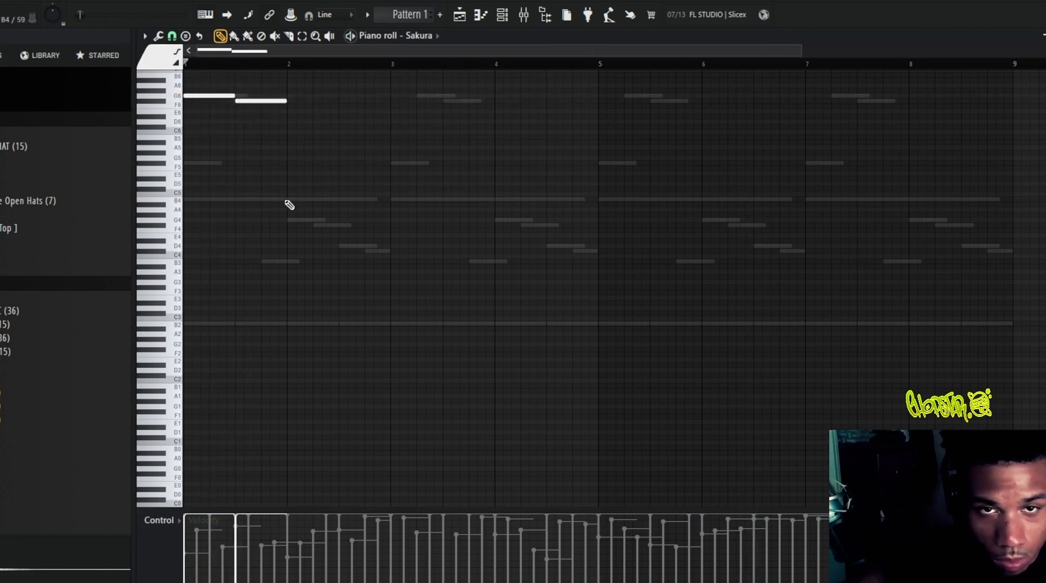
left_click(286, 199)
key("space")
left_click_drag(335, 199, 390, 206)
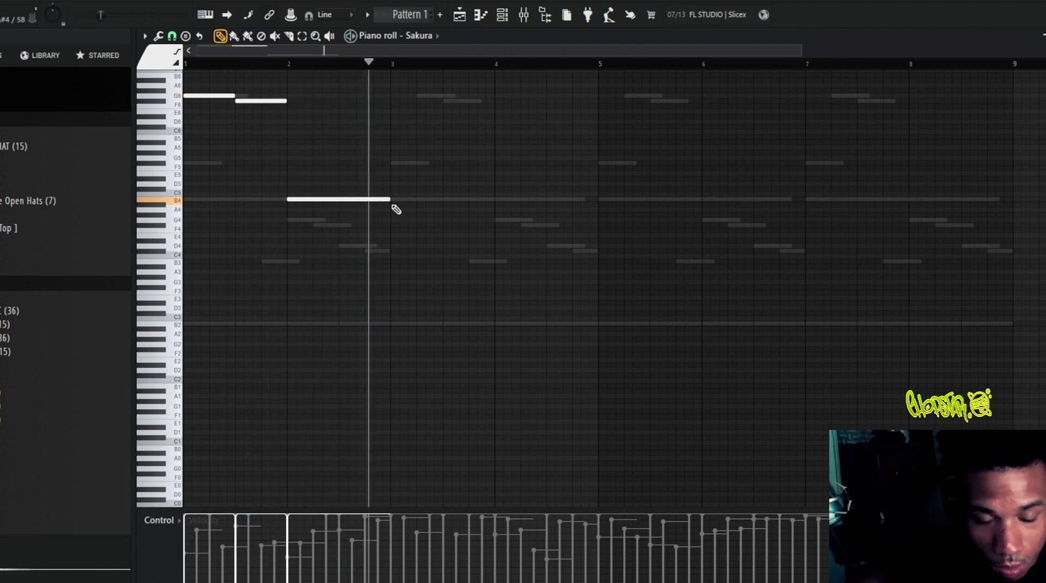
- Duplicate the two-bar Sakura phrase three times to cover all eight bars
key("ctrl+b")
key("ctrl+b")
key("ctrl+b")
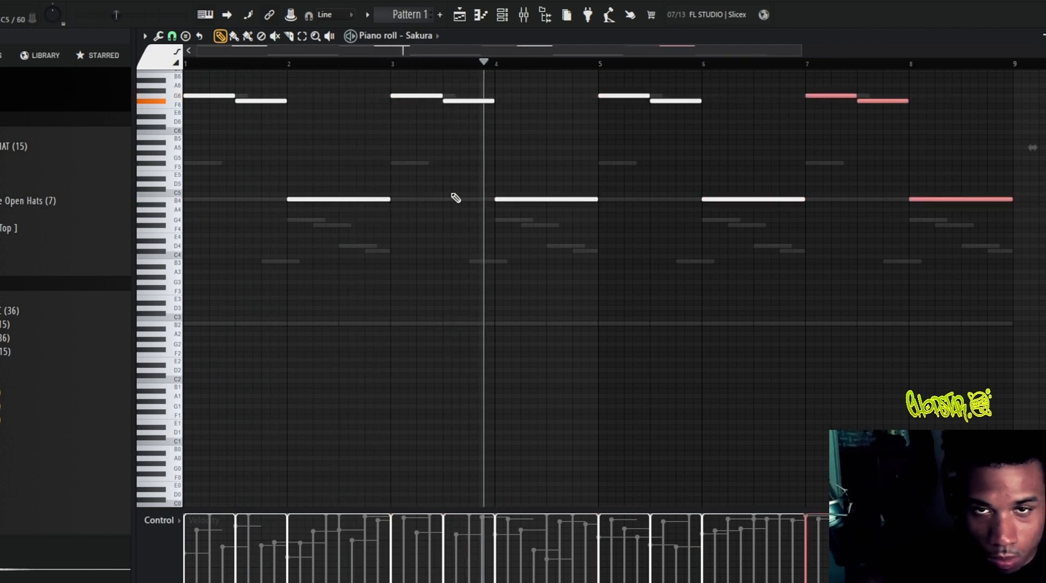
- Add the Default instrument channel on mixer Insert 3 and load Hardcore, Flanging and Gross Beat effects on that insert
key("F6")
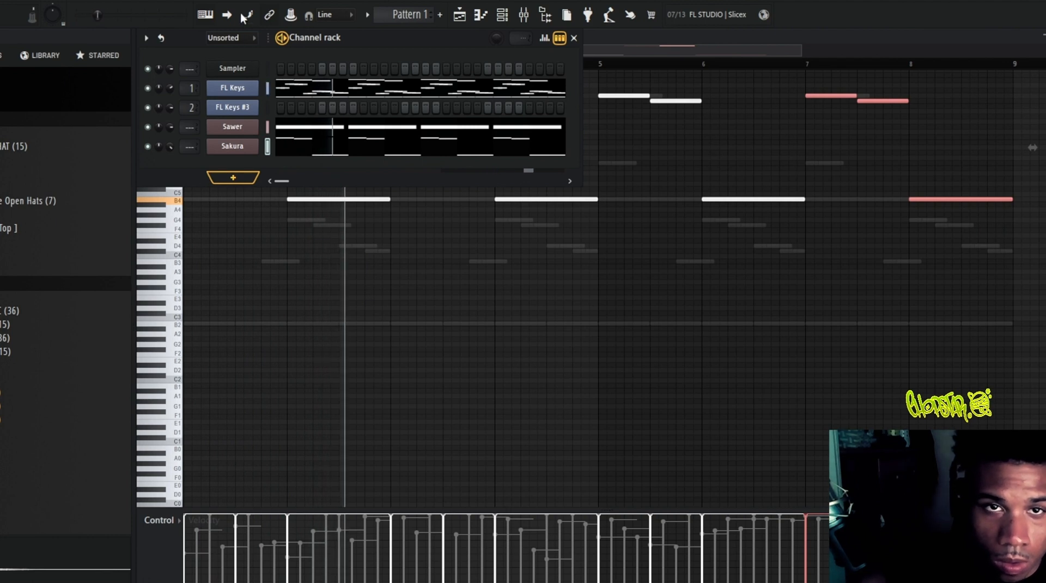
left_click(261, 44)
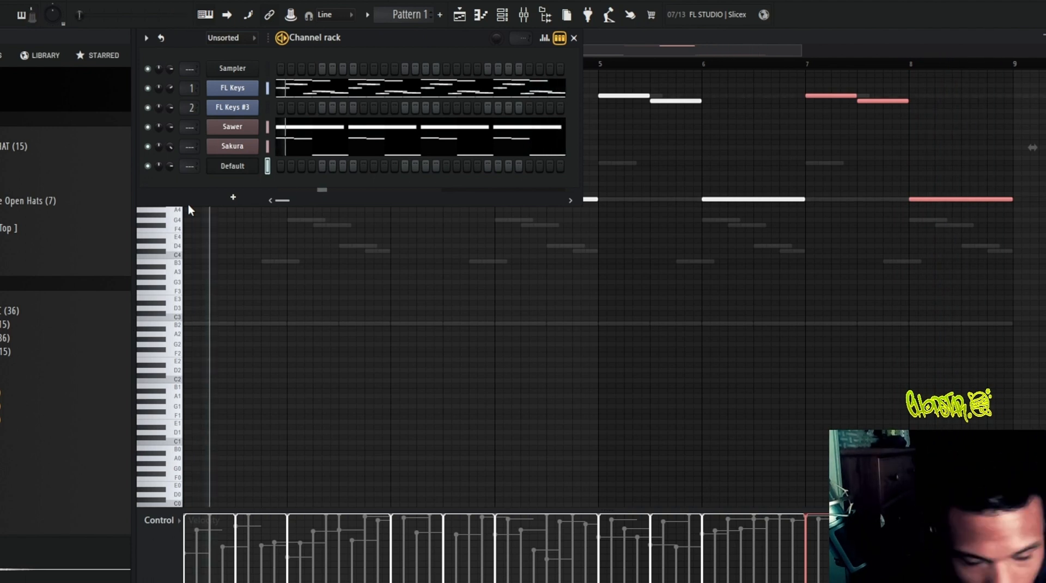
key("F9")
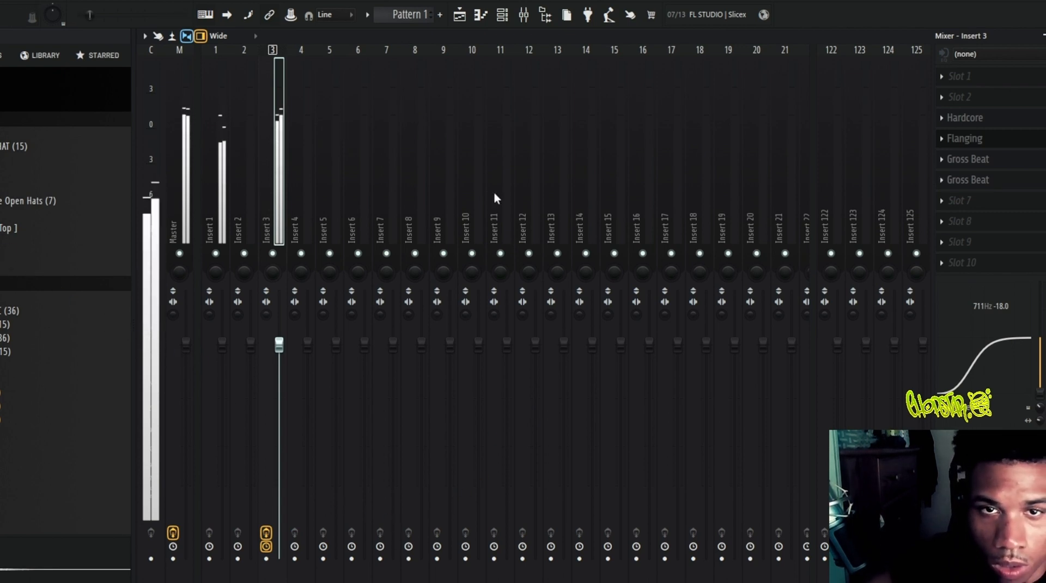
- Record alternating one-bar E6 and D6 notes on a second Sakura channel and quantize them to the bar lines
key("F6")
left_click(577, 201)
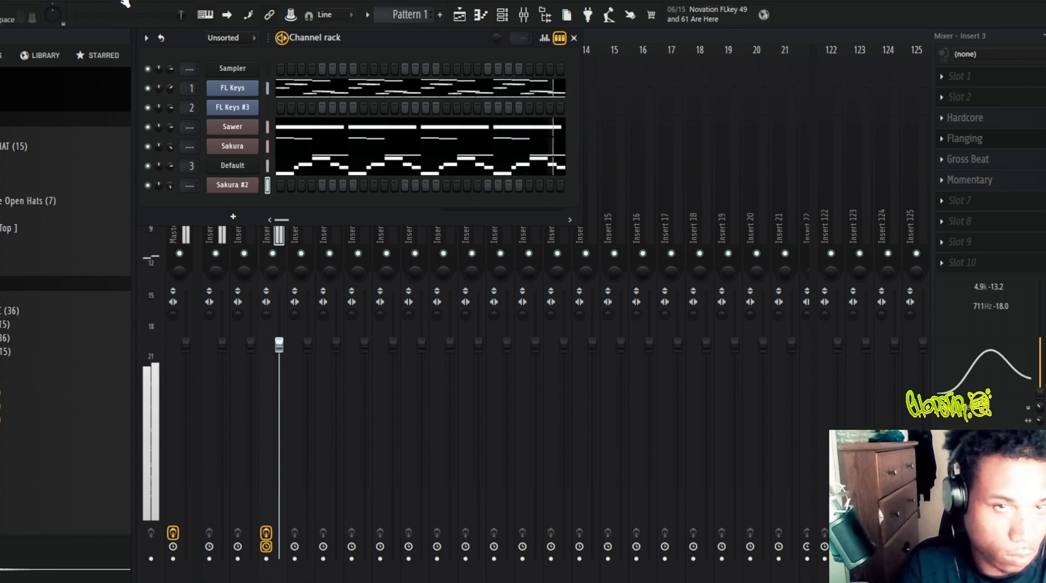
key("space")
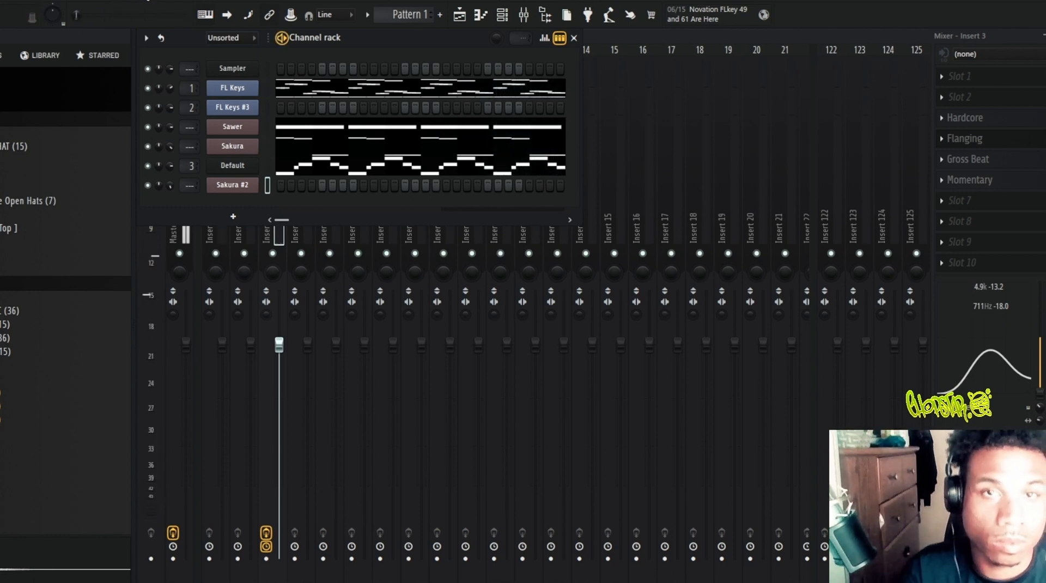
key("space")
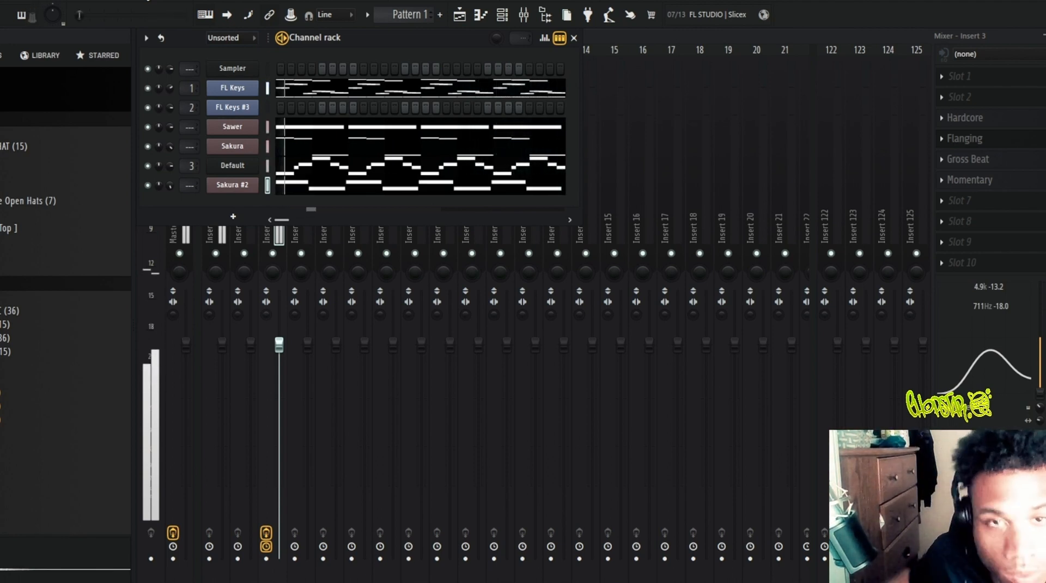
left_click(312, 178)
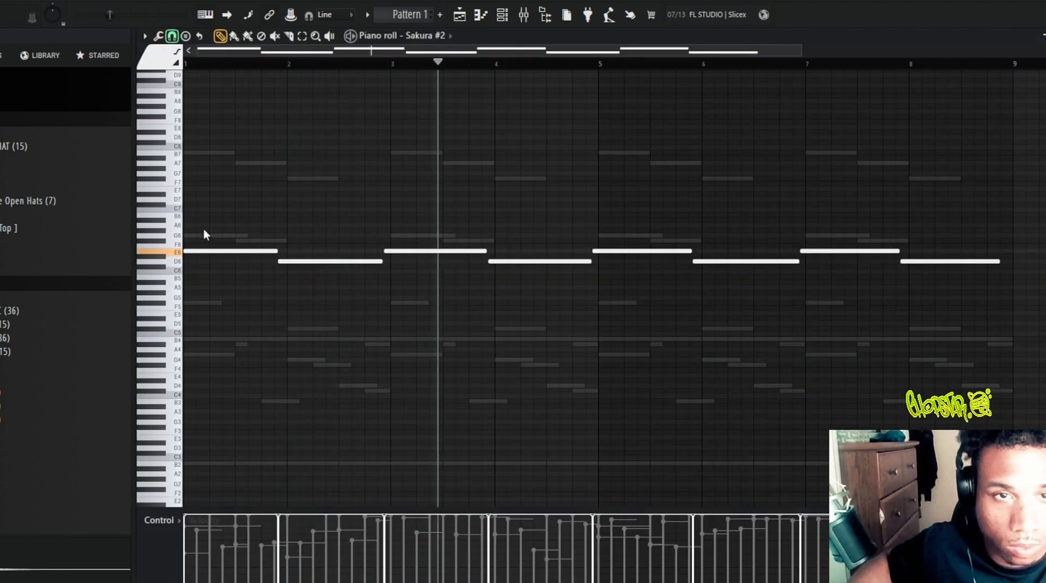
key("ctrl+q")
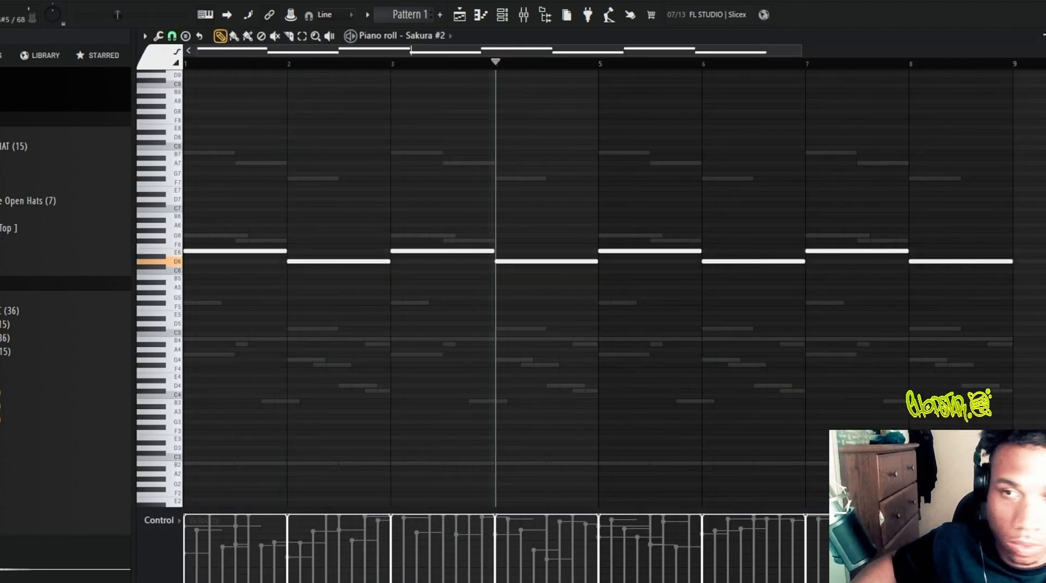
- Lower the level of mixer Insert 3 slightly and add a FLEX channel to the pattern
left_click(525, 18)
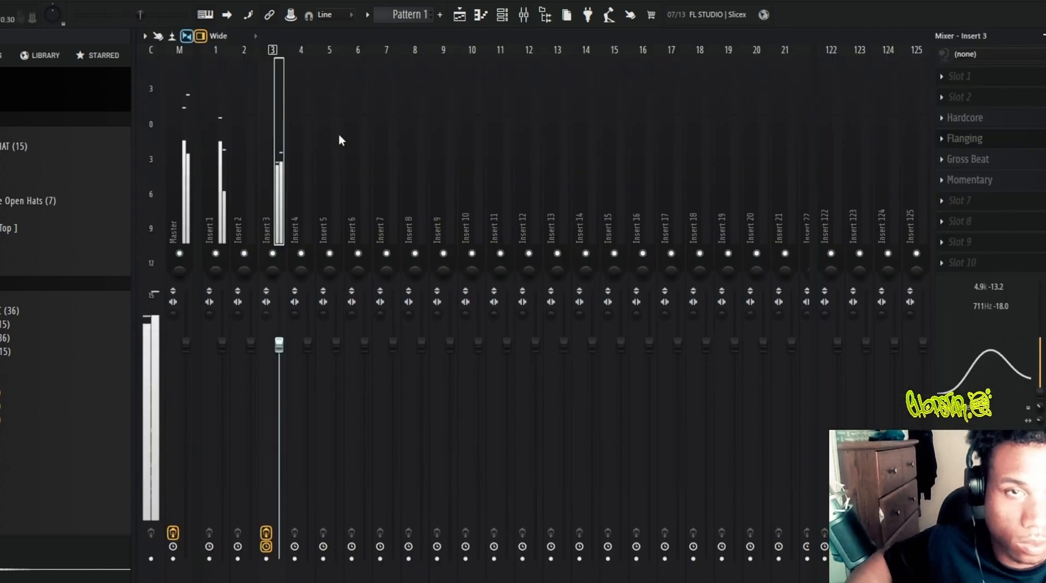
left_click_drag(289, 354, 289, 365)
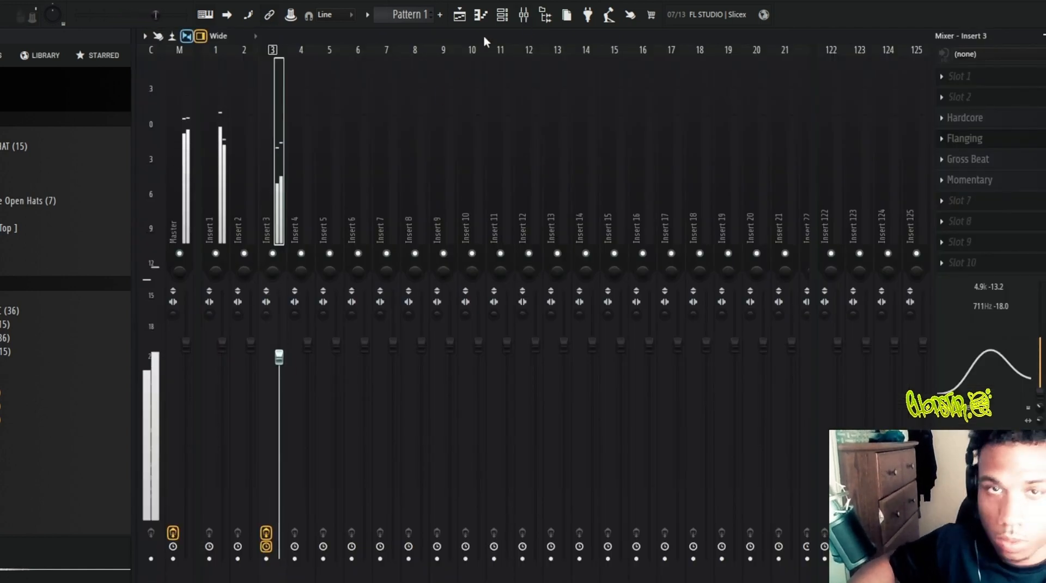
left_click(502, 14)
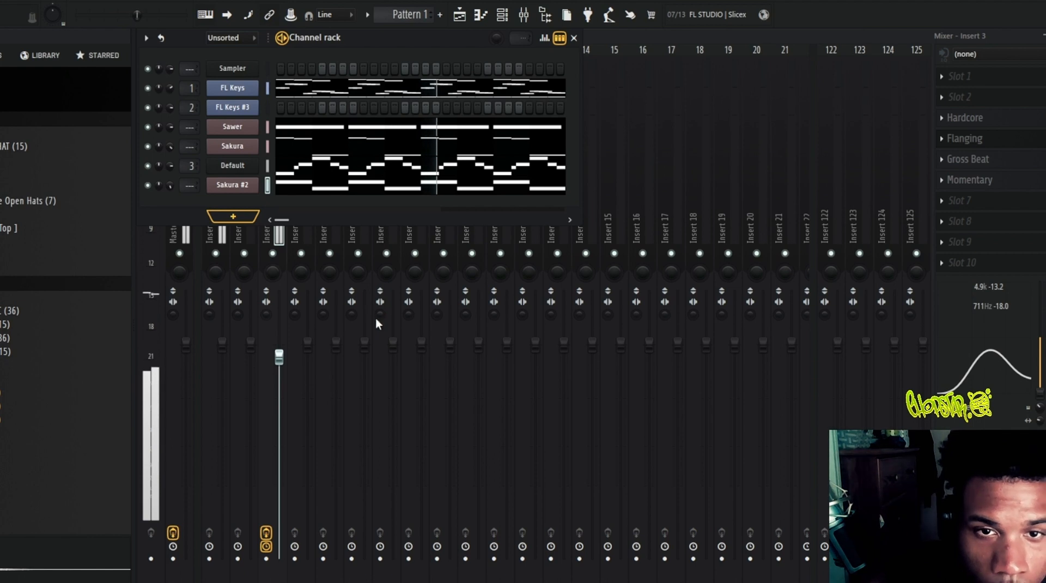
left_click(374, 340)
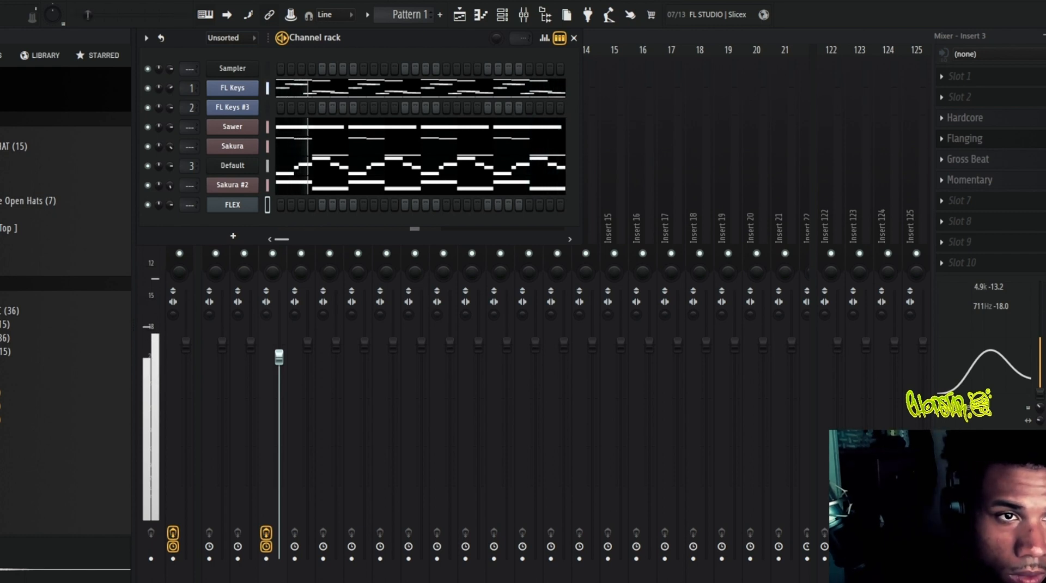
- Load the Tinke Bell preset on the FLEX channel and undo the stray notes recorded on the Sakura channel in bar 4
left_click(7, 110)
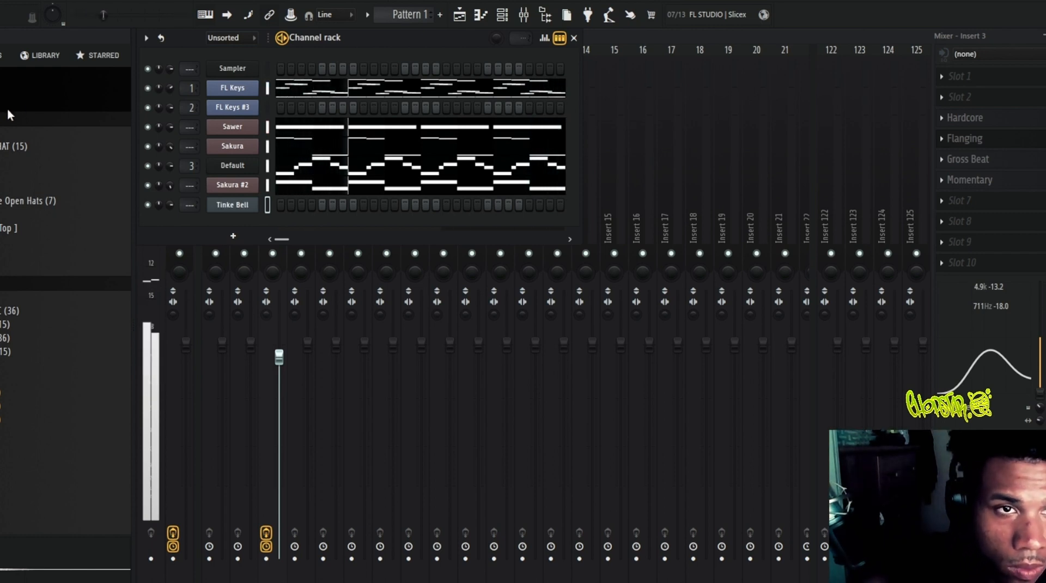
left_click(512, 44)
left_click(480, 151)
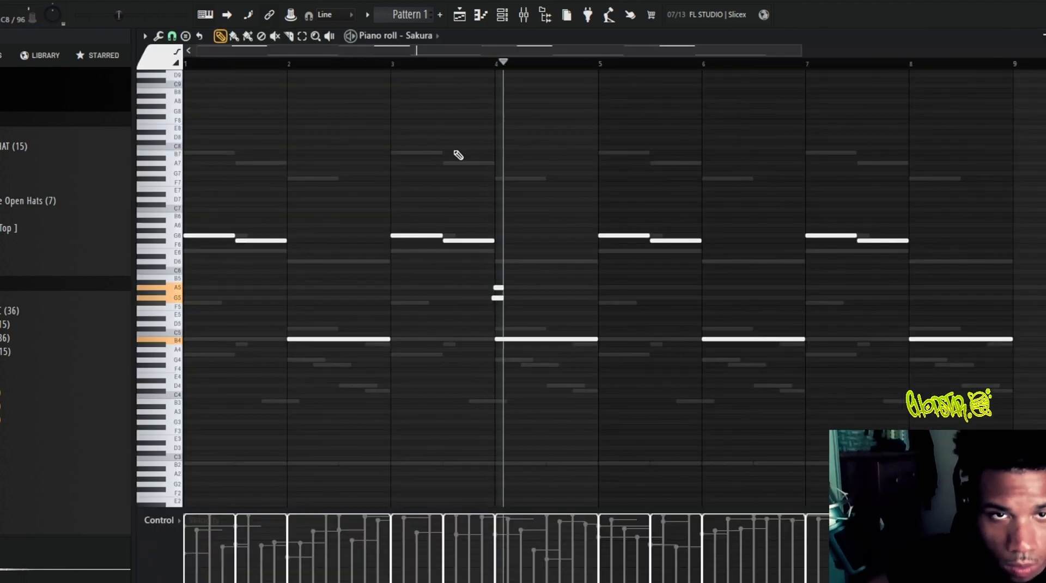
key("ctrl+z")
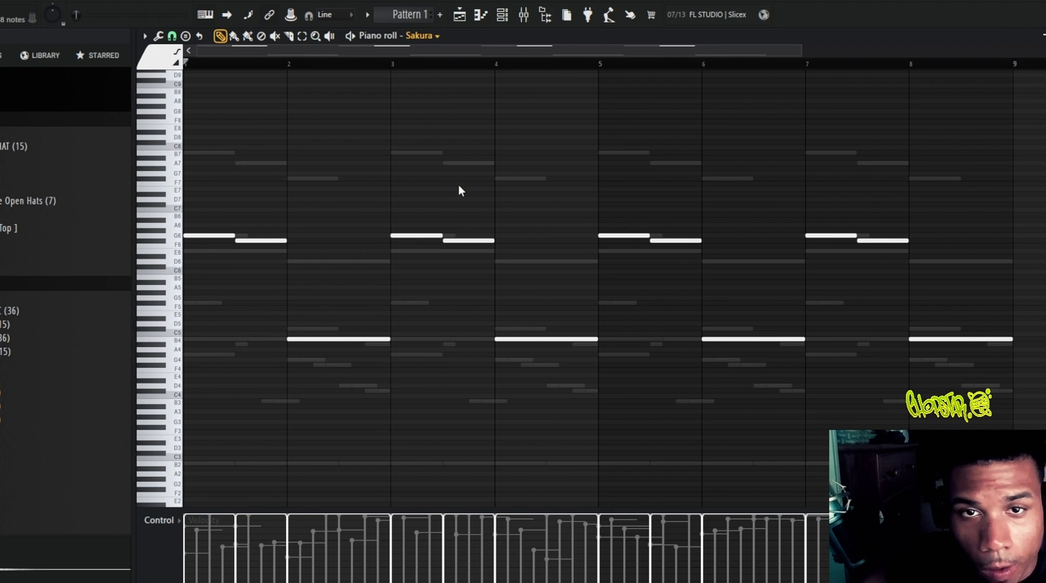
key("Down")
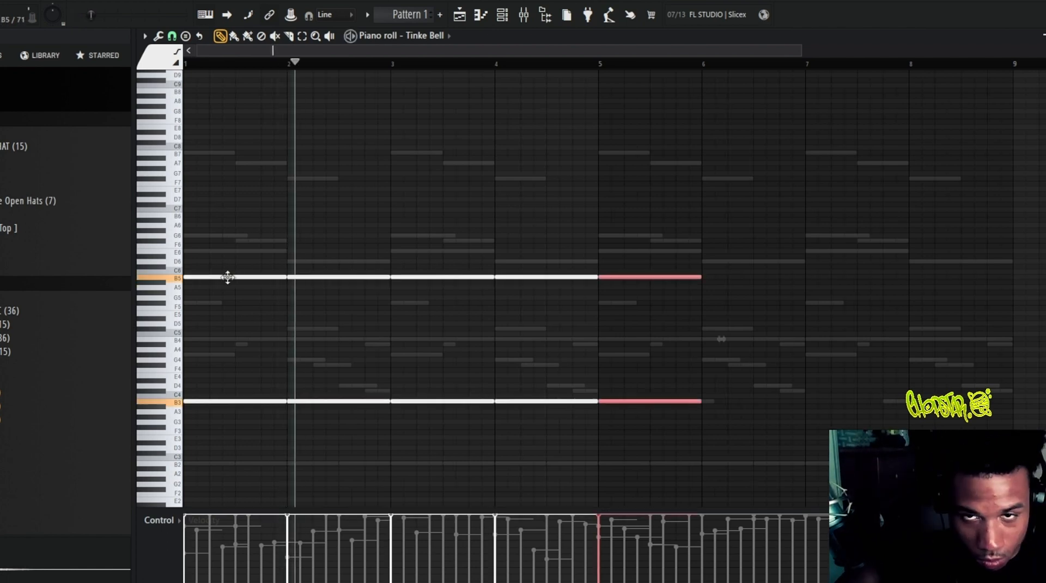
- Repeat the one-bar B3 and B5 notes on the Tinke Bell channel through bar 8
key("ctrl+b")
key("ctrl+b")
key("ctrl+b")
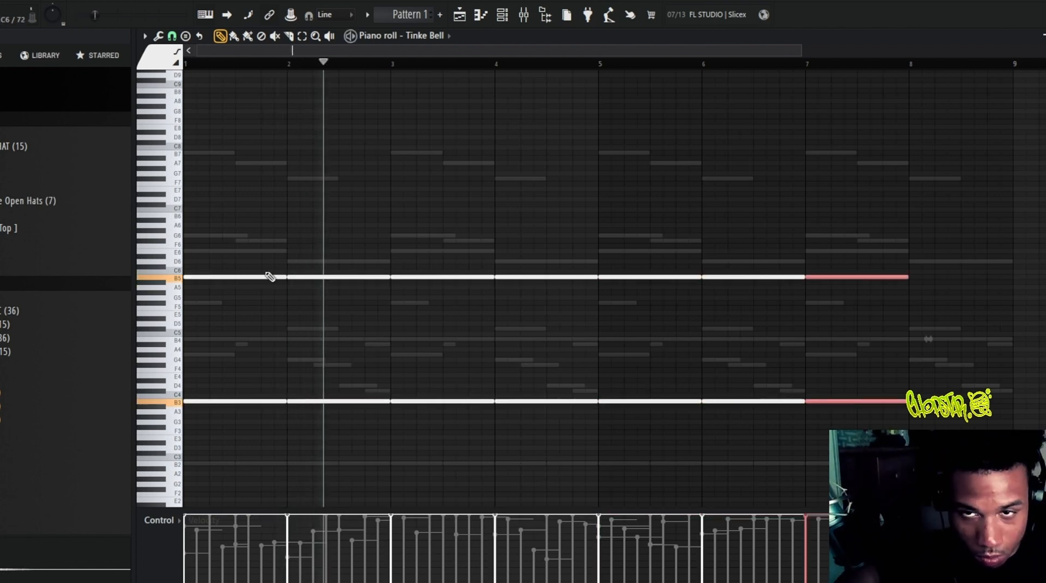
- Add a Stab fall channel with short alternating G6 and F#6 notes every half bar across eight bars, and play the pattern
key("F6")
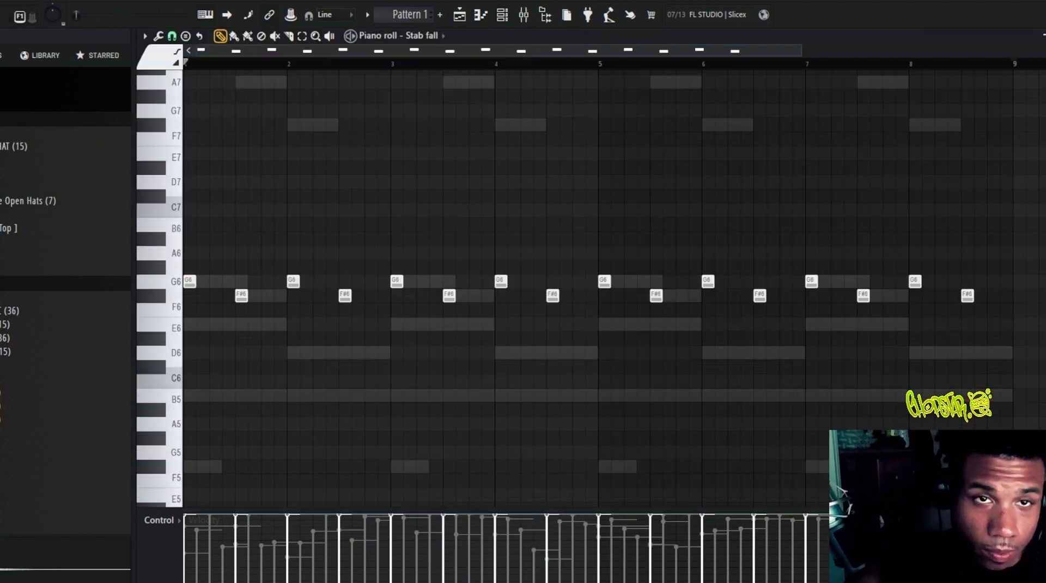
key("space")
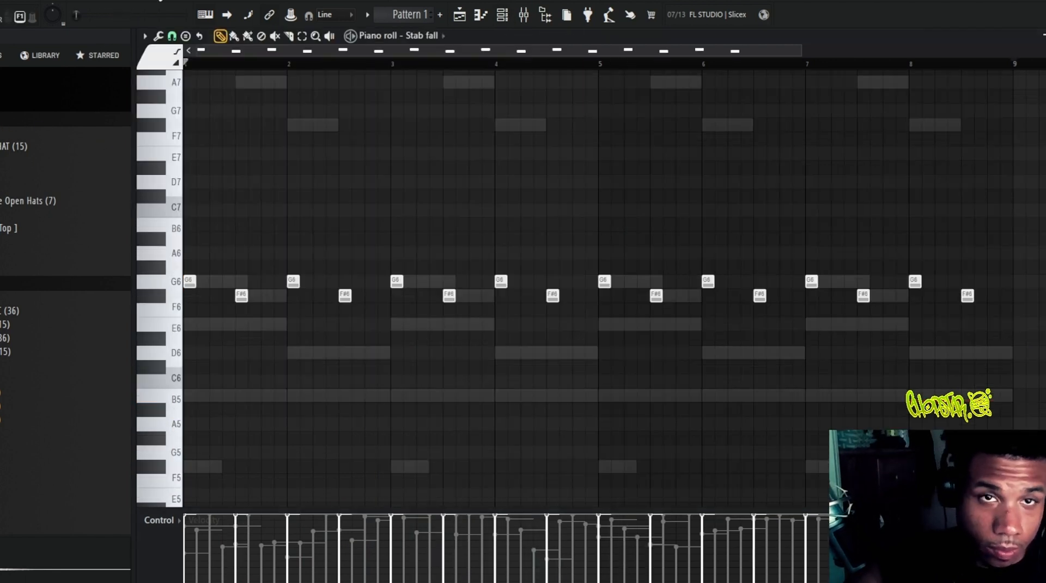
- Add a third Sakura channel and fill its eight bars with alternating E6 and F#6 eighth notes
key("F6")
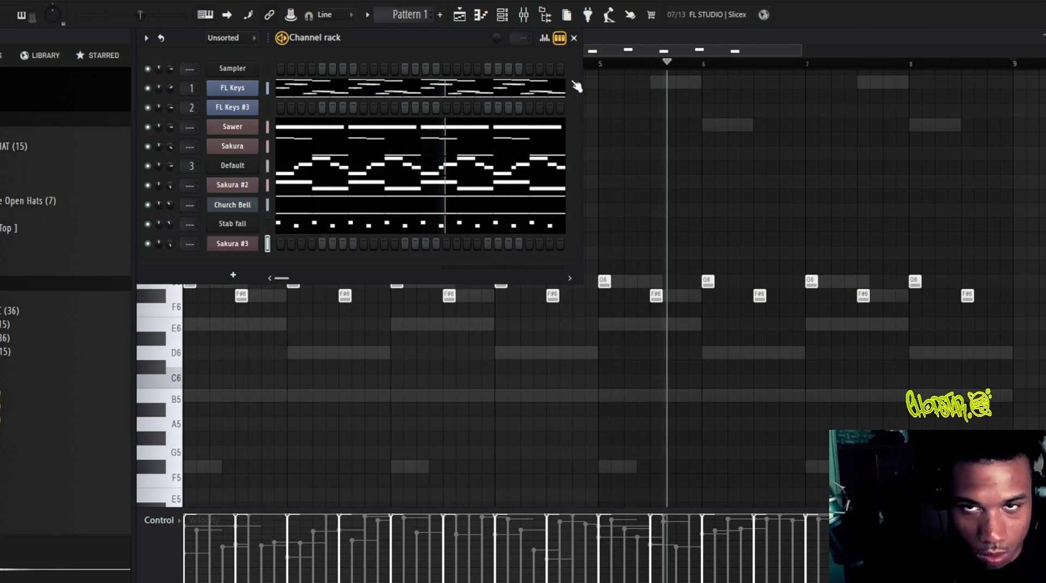
key("Up")
key("Up")
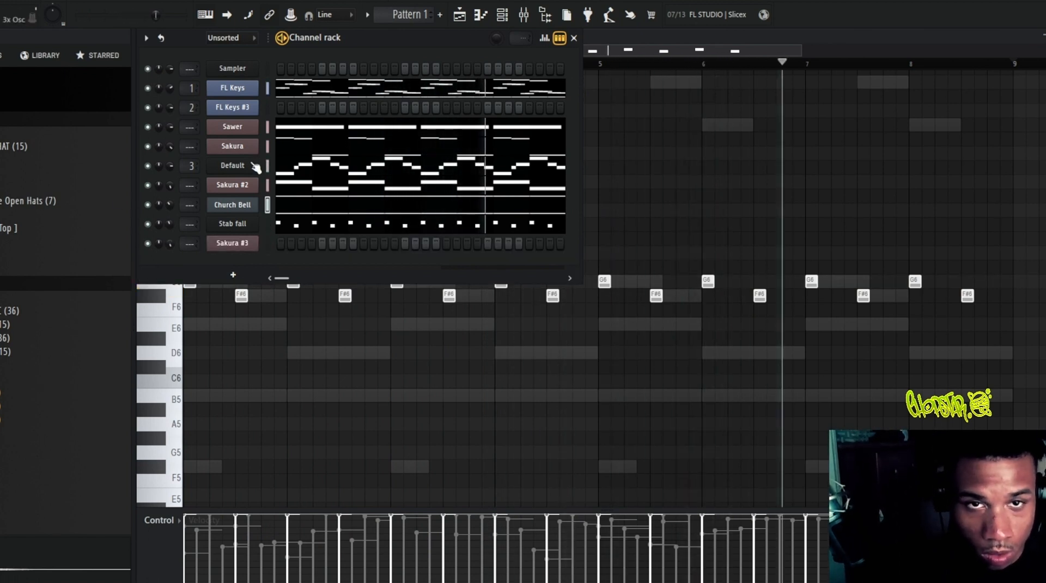
left_click(264, 245)
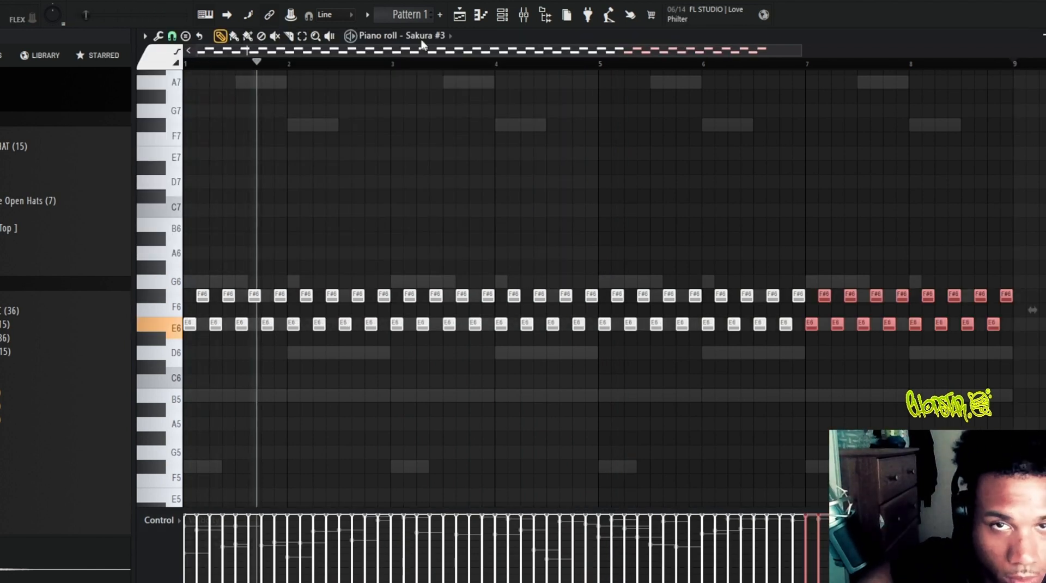
- Cut the low frequencies of mixer Insert 4 by 11.6 dB at 96 Hz
key("F6")
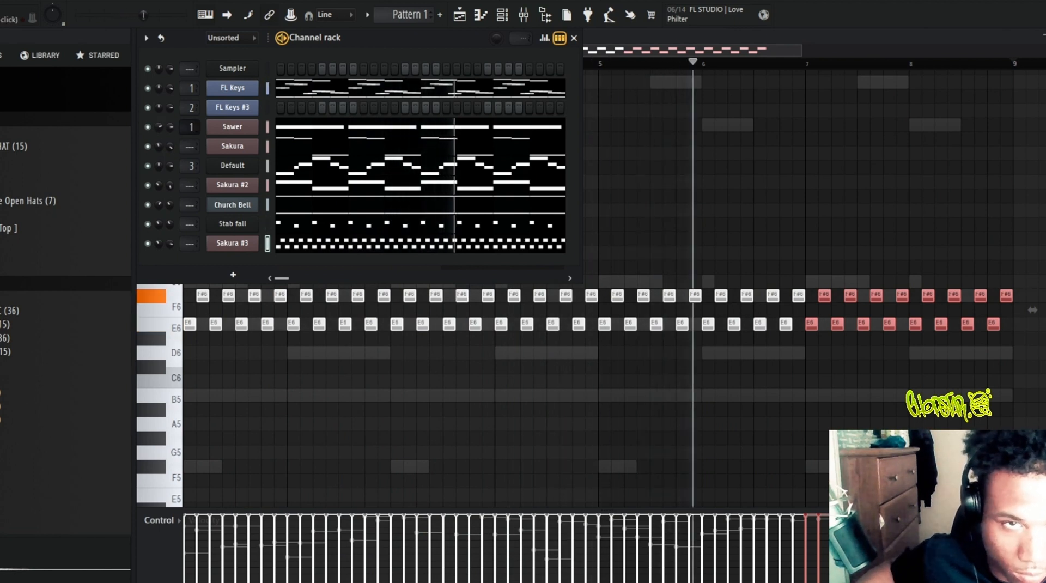
left_click(523, 15)
left_click_drag(1041, 371, 1040, 376)
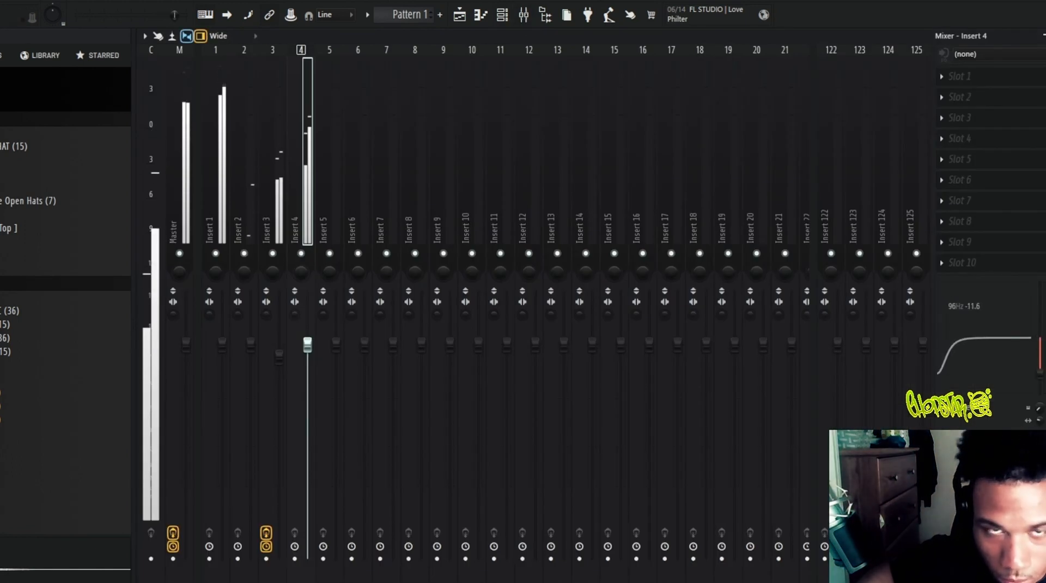
- Lower the level of mixer Insert 1 and give it a slight mid-frequency boost around 1.5 kHz
left_click_drag(221, 346, 222, 365)
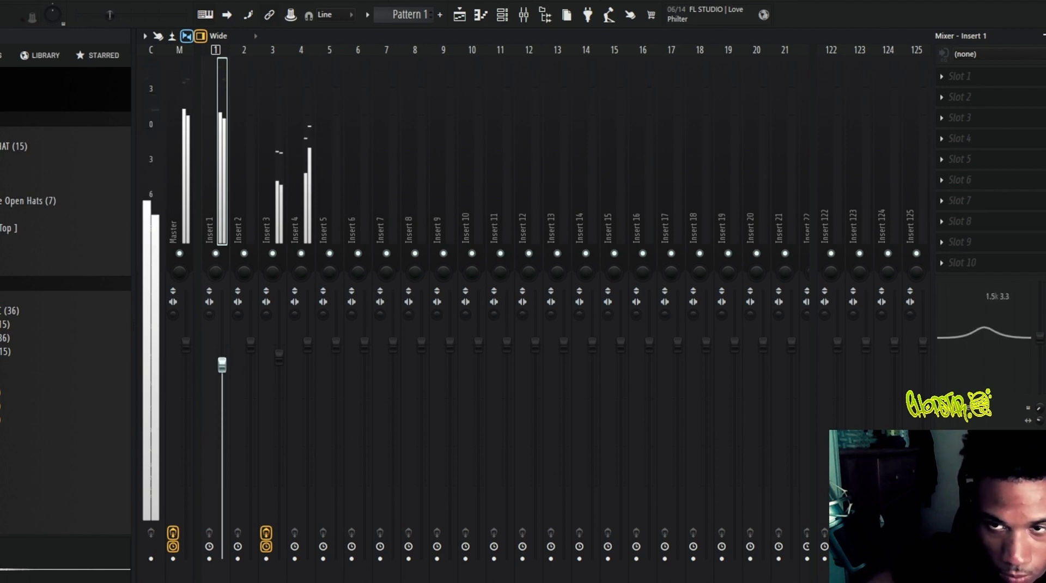
left_click_drag(984, 327, 982, 326)
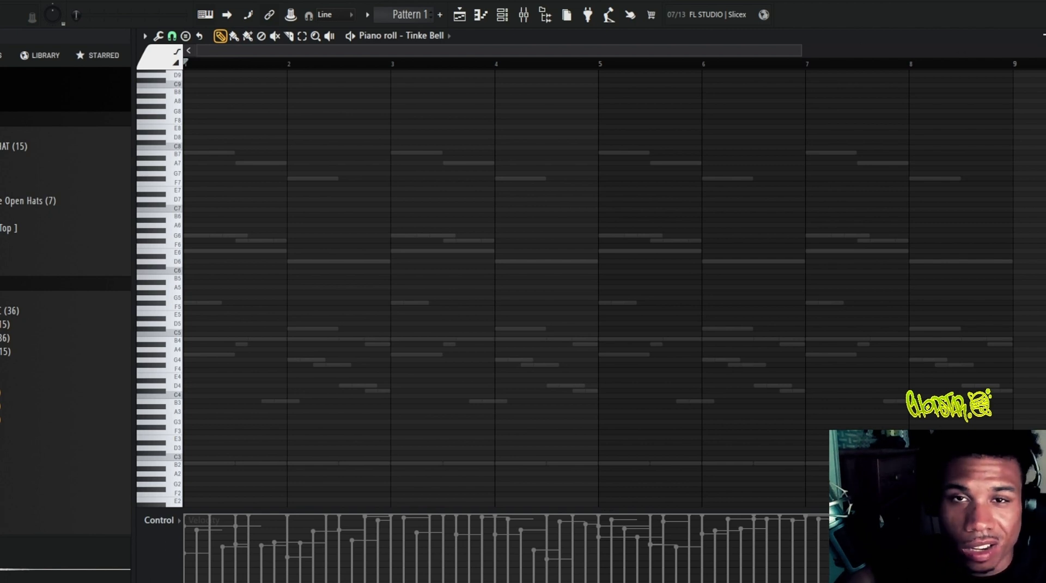
left_click(525, 15)
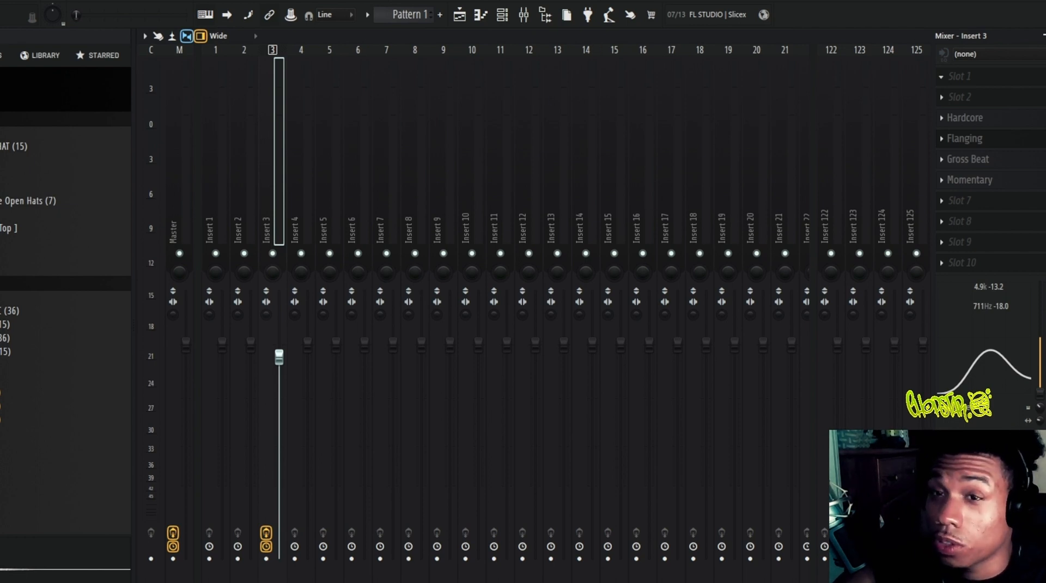
left_click(502, 15)
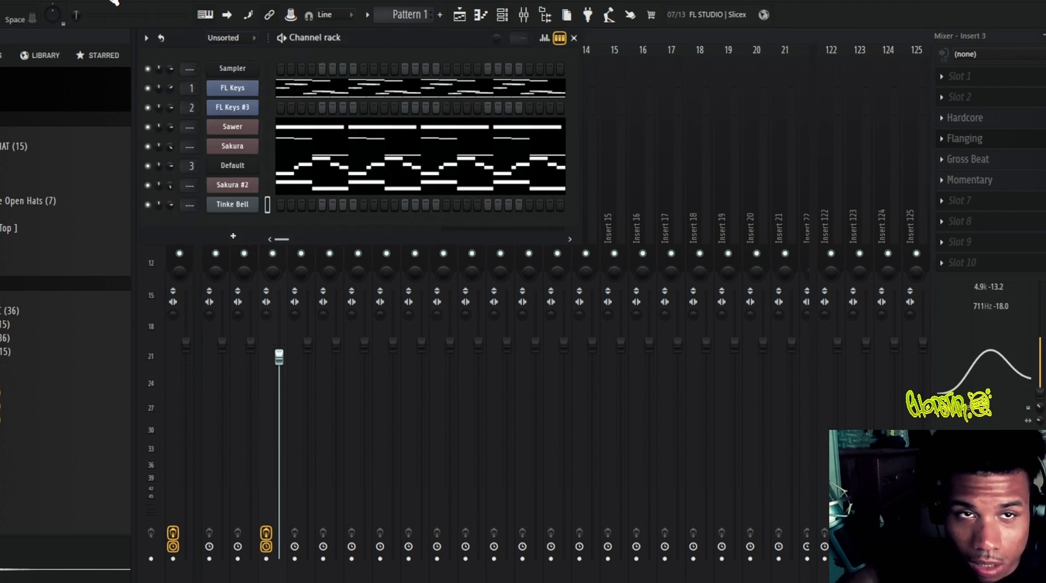